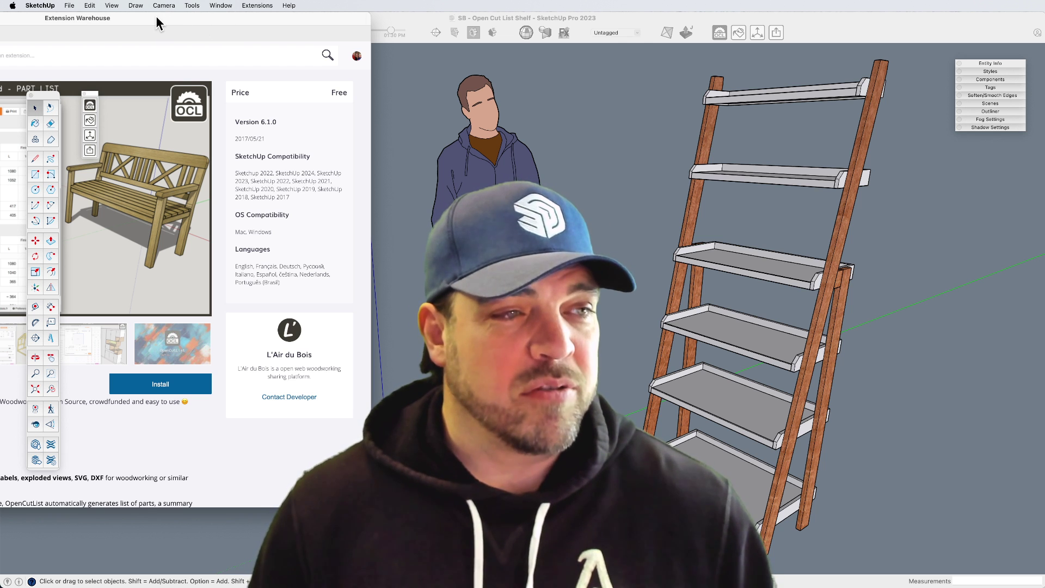
- Bring the Extension Warehouse window with the OpenCutList page fully into view and close it
drag(156, 15, 204, 14)
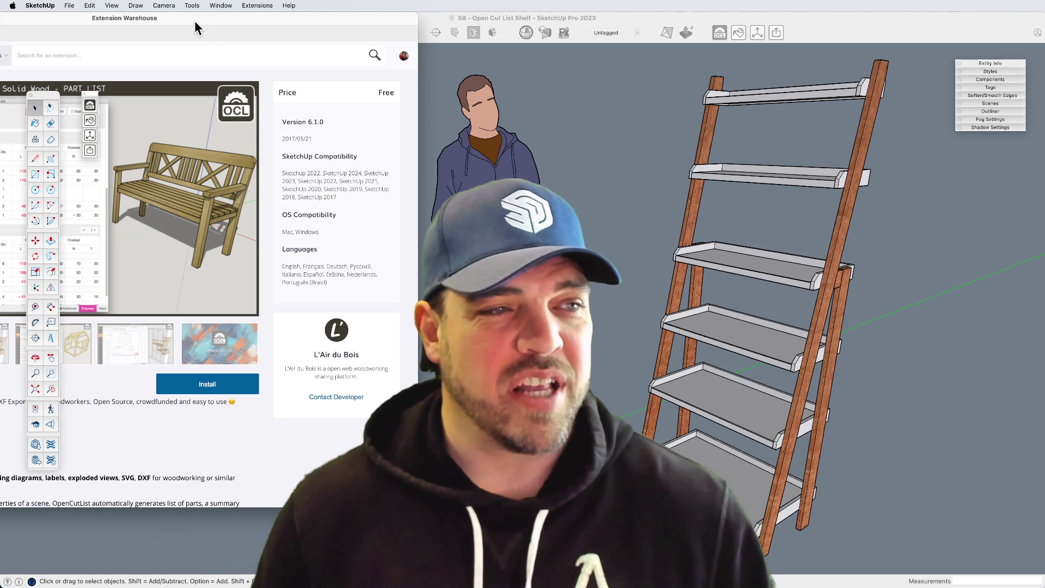
drag(194, 25, 478, 18)
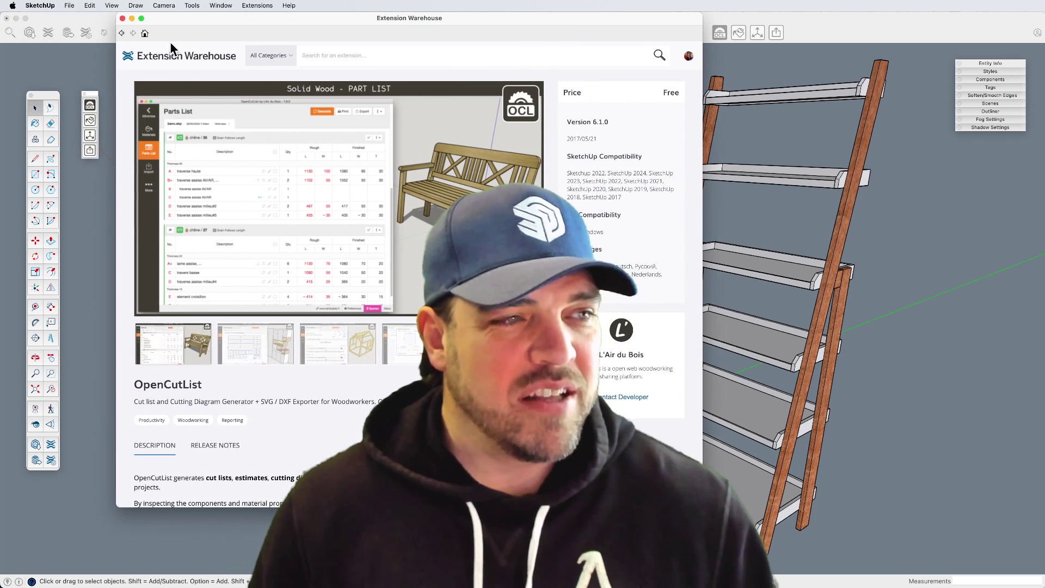
click(122, 19)
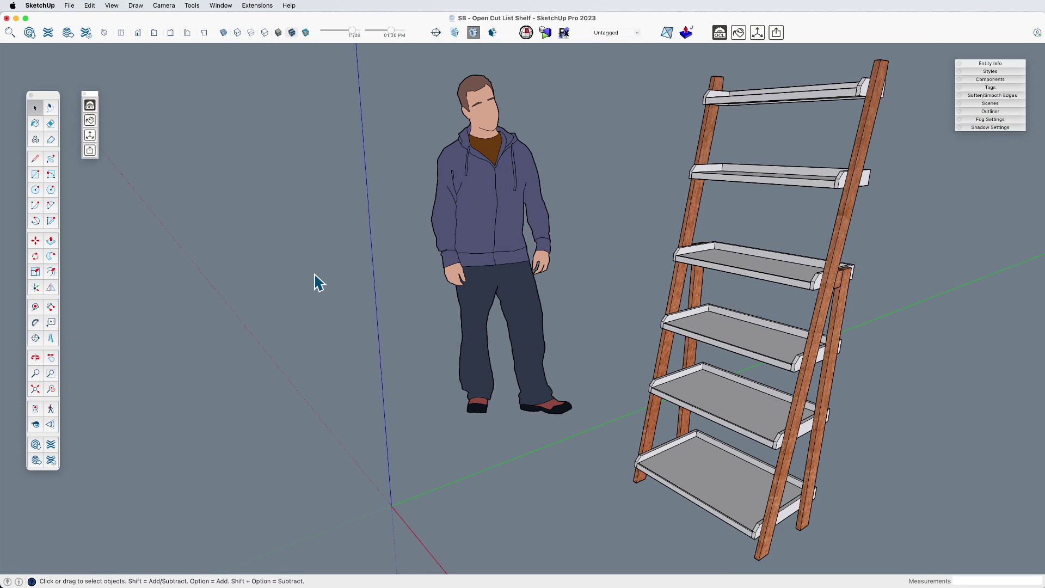
- Examine the ladder shelf's legs and shelf trays from several angles and distances
middle_drag(319, 283, 383, 370)
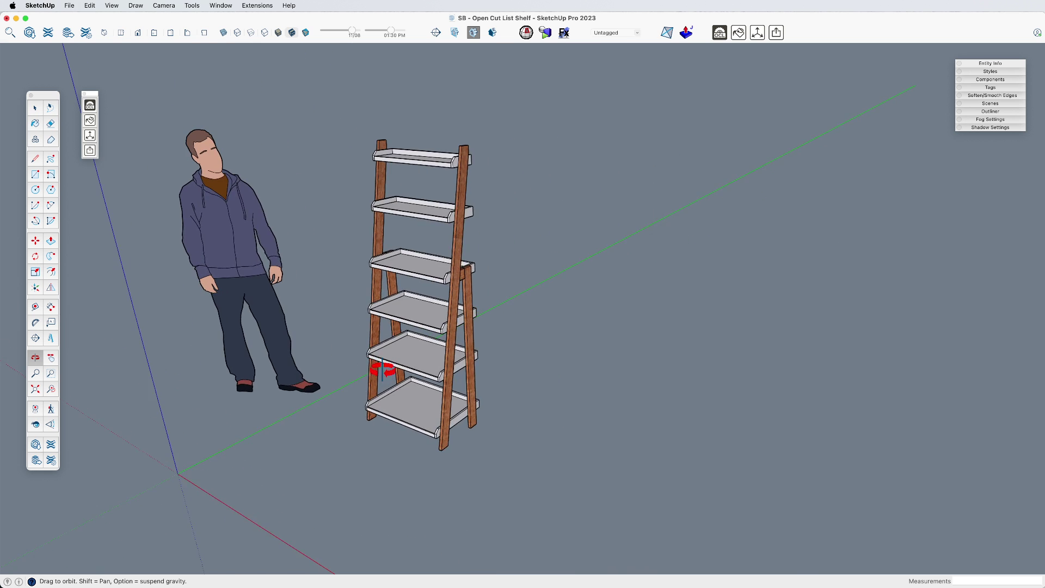
scroll(383, 370, up, 5)
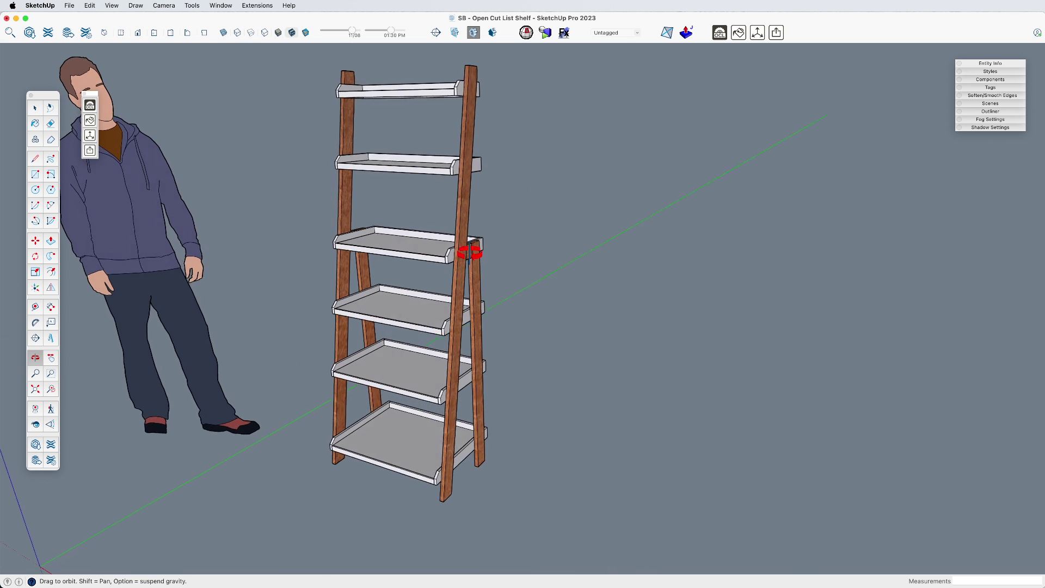
middle_drag(469, 252, 433, 315)
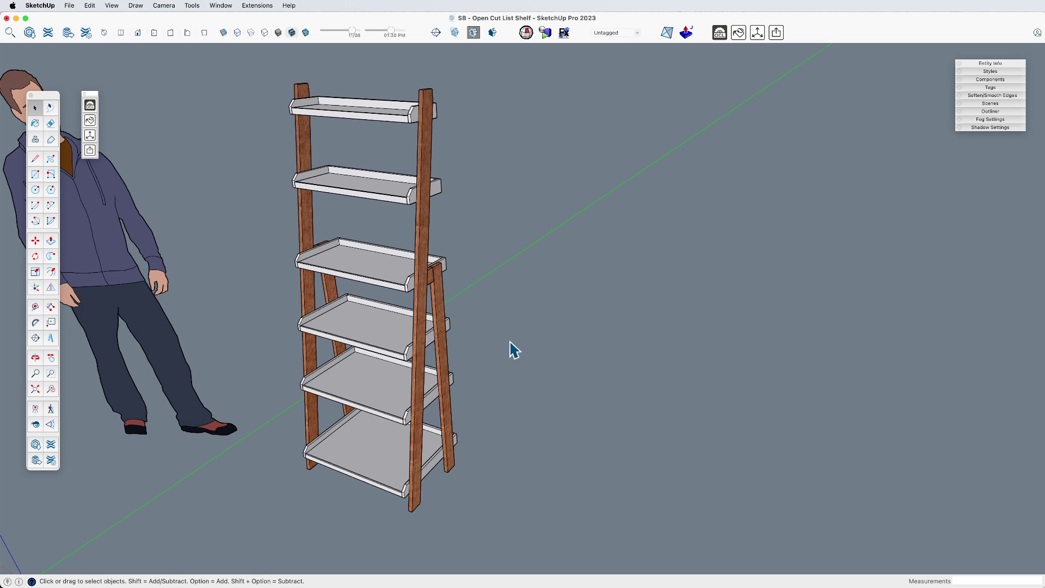
scroll(462, 305, down, 3)
scroll(370, 250, up, 4)
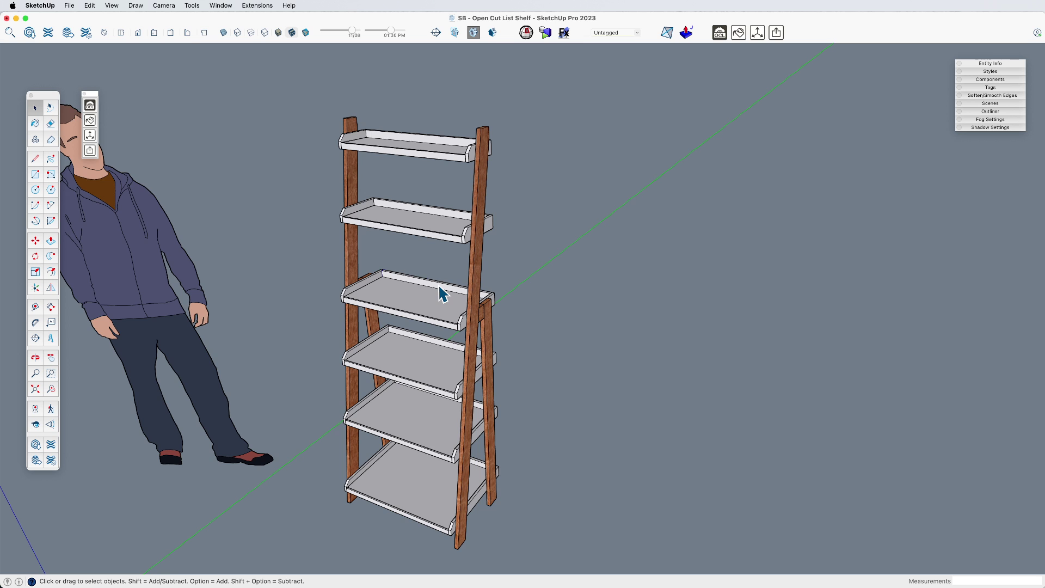
scroll(441, 288, up, 3)
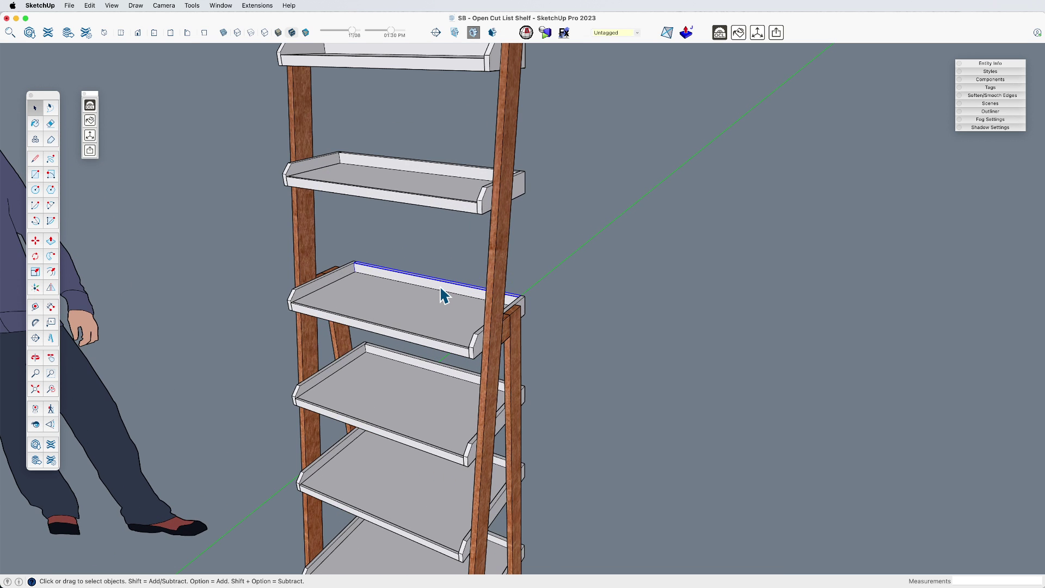
scroll(447, 294, down, 5)
scroll(443, 298, up, 4)
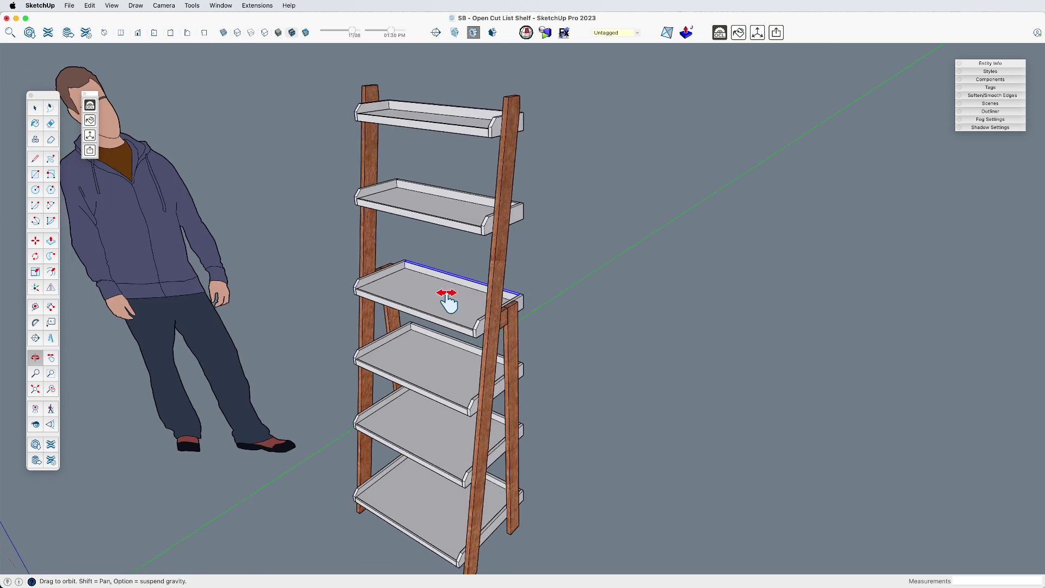
- Try pulling the inner face of the middle shelf's back rail forward with Push/Pull inside its component
double_click(537, 256)
key(p)
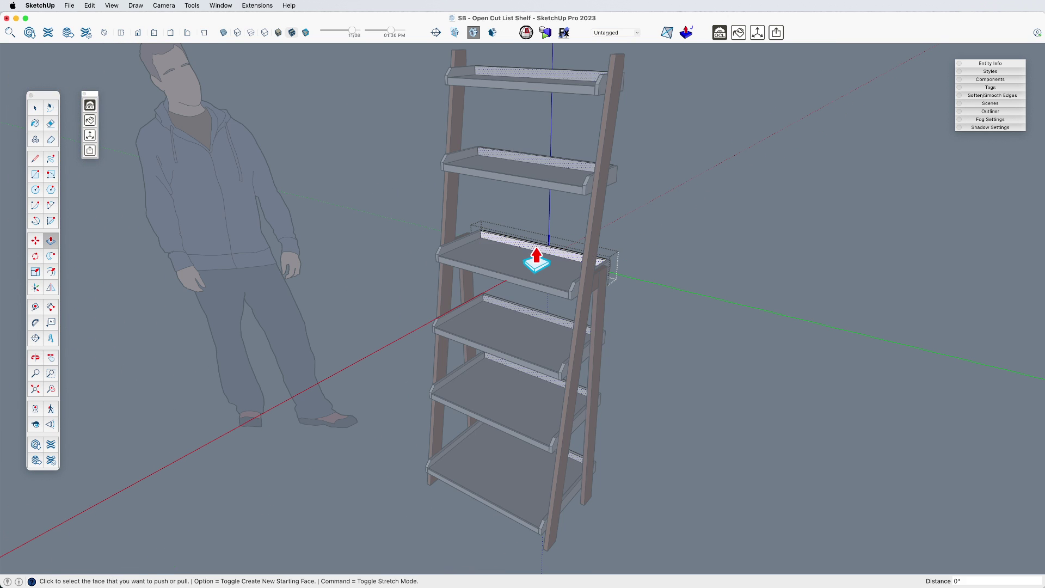
click(537, 260)
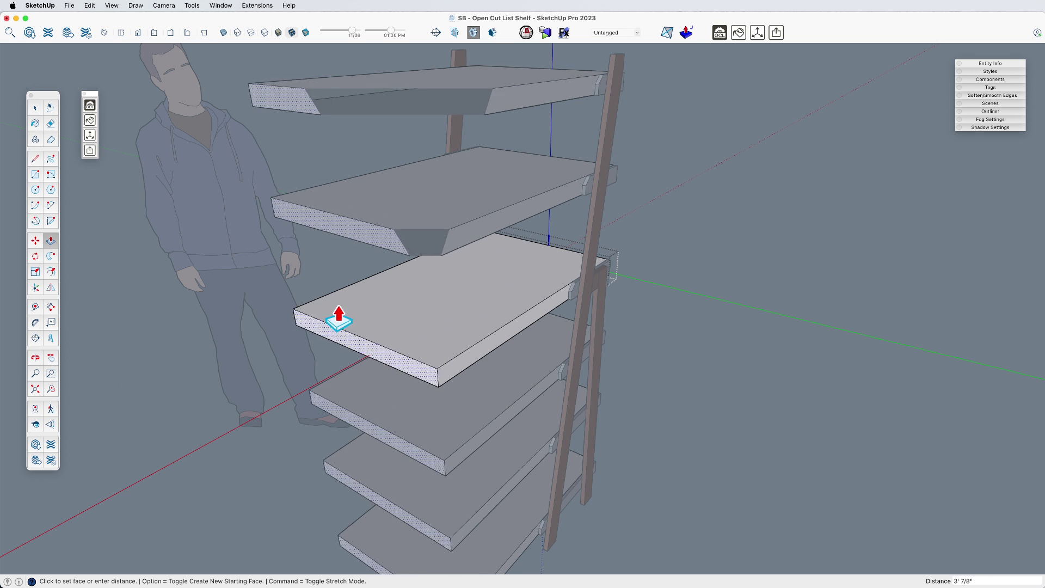
key(space)
click(649, 309)
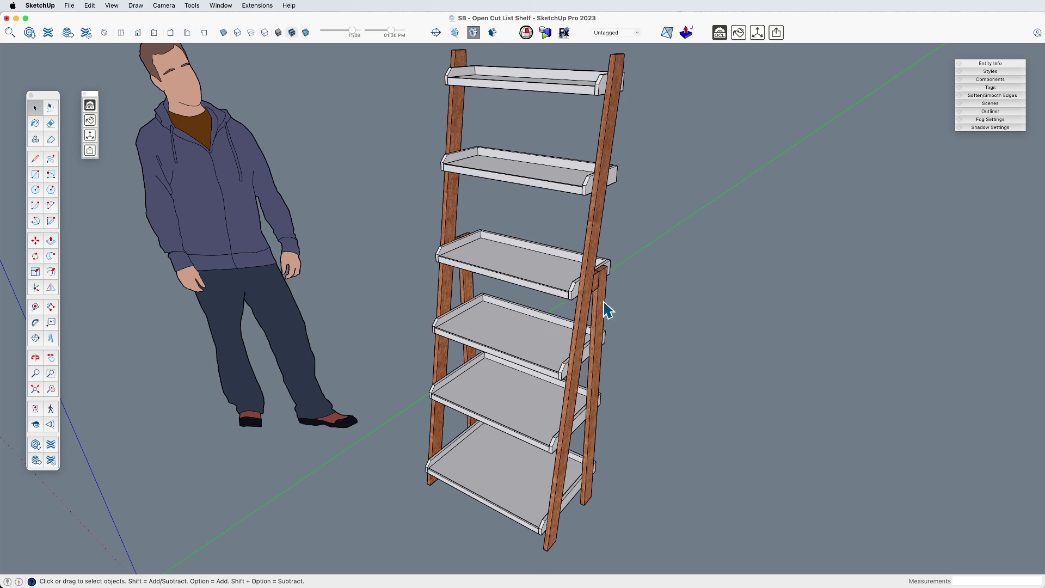
- Try moving the front leg about 1' 4" forward along the green axis inside the leg assembly
click(598, 278)
scroll(357, 292, down, 2)
click(543, 288)
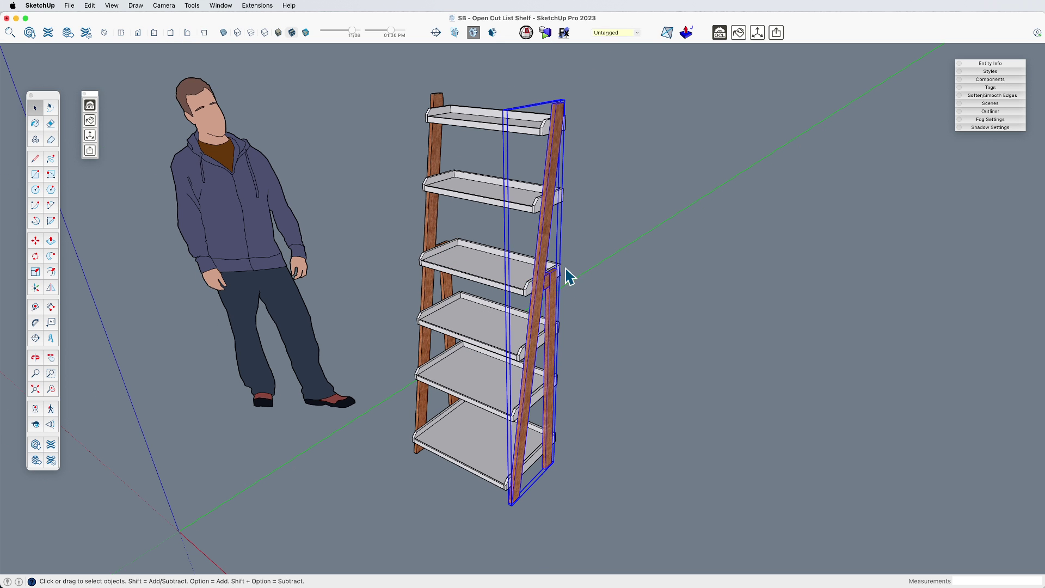
double_click(542, 281)
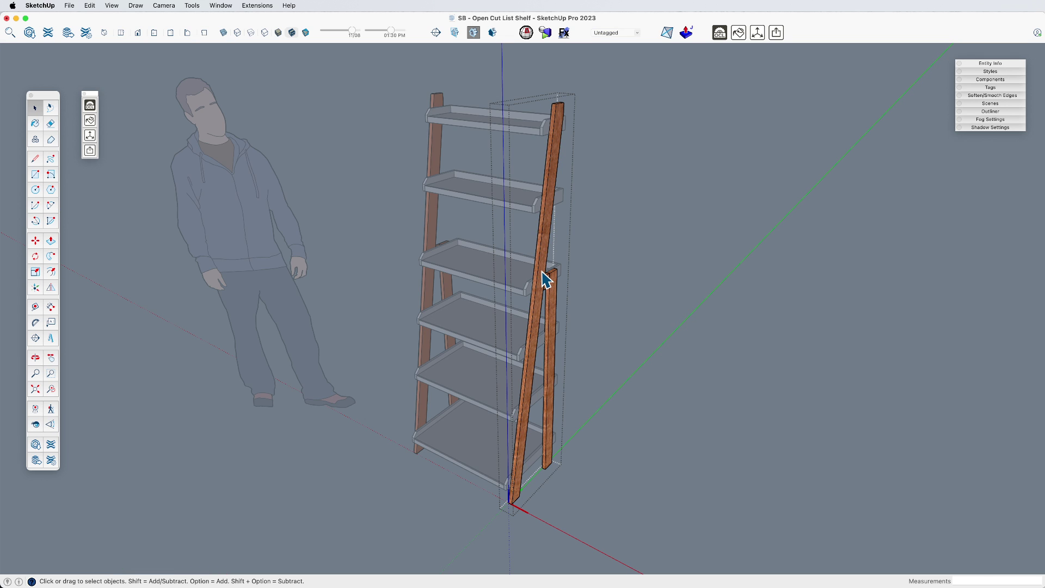
key(super+a)
key(m)
click(620, 336)
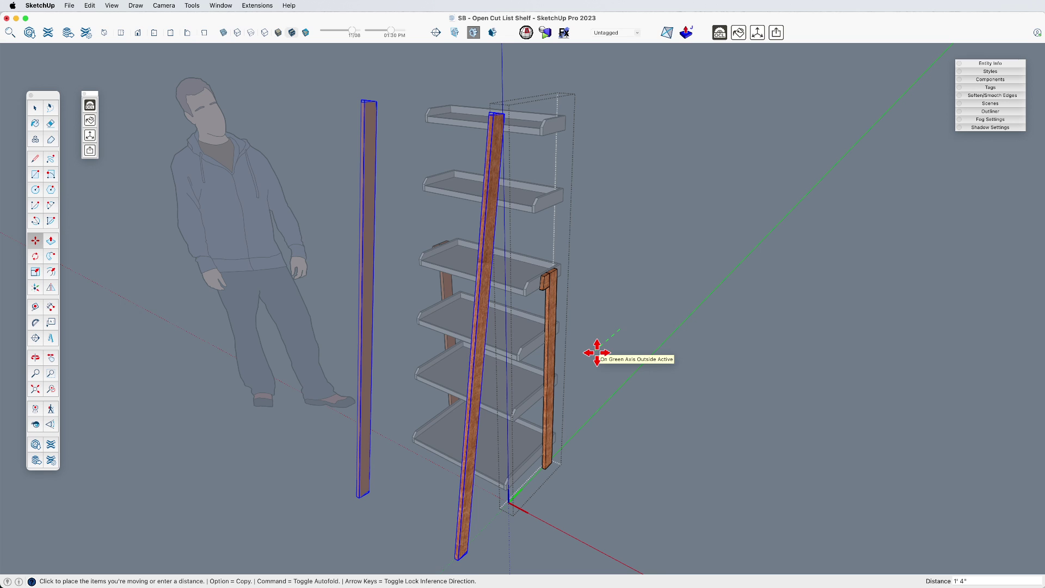
click(598, 353)
- Select the leg connector and the back leg in turn, undo the front leg move and leave the leg assembly
key(space)
click(544, 283)
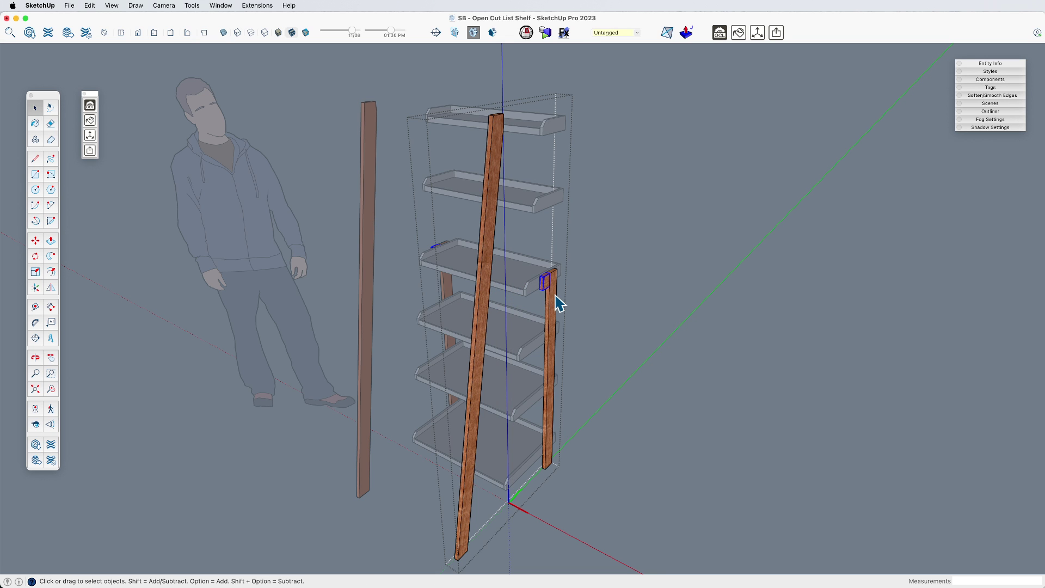
click(554, 298)
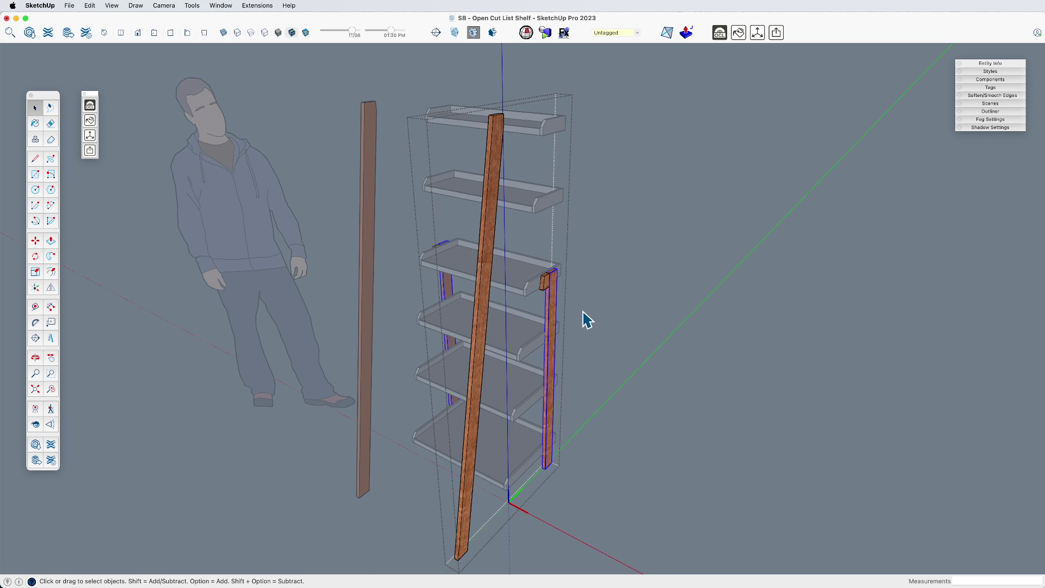
key(super+z)
click(603, 314)
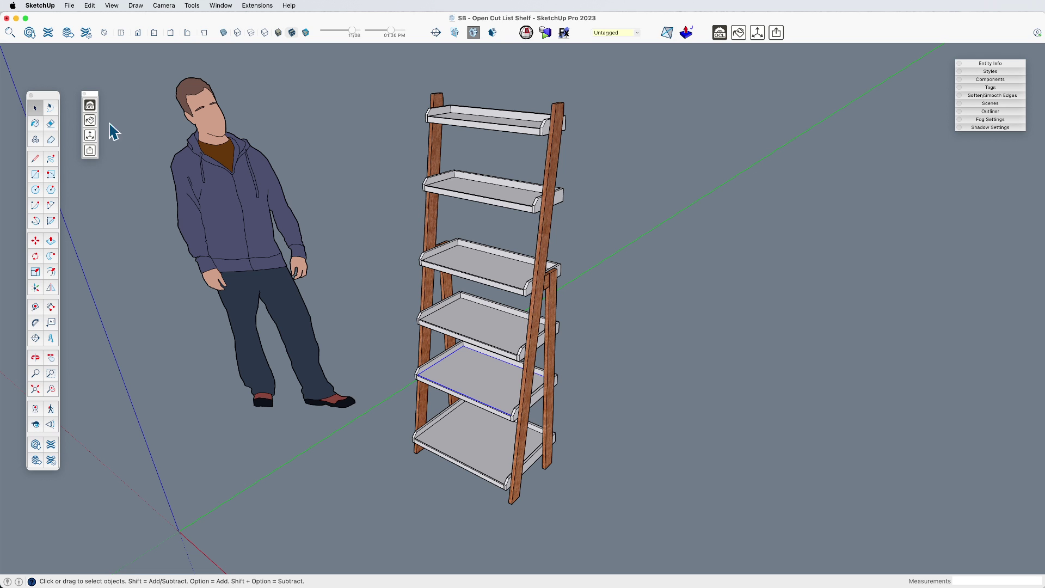
- Open OpenCutList and show its list of the model's materials
click(90, 105)
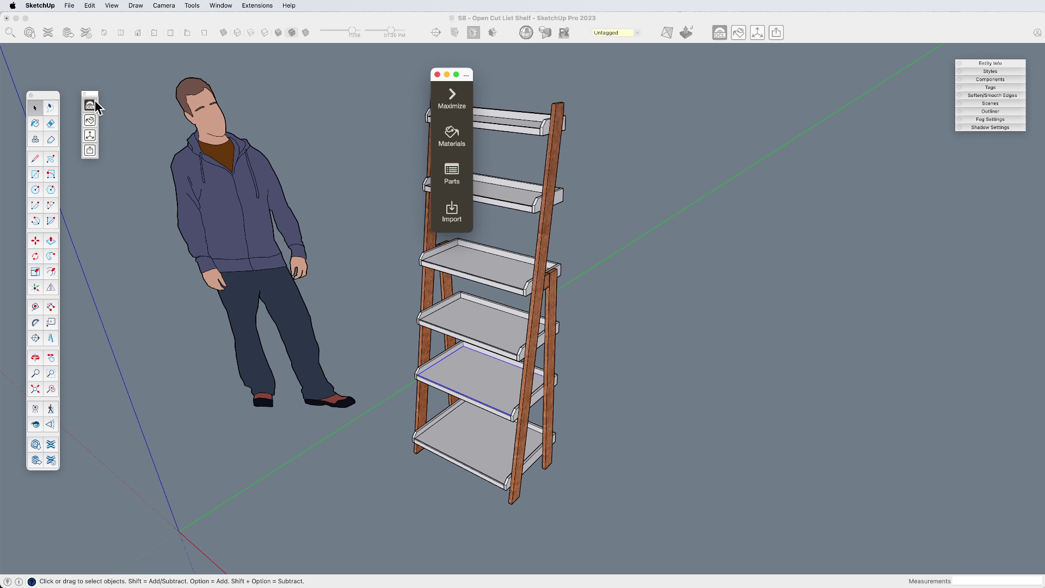
click(453, 135)
drag(467, 73, 303, 63)
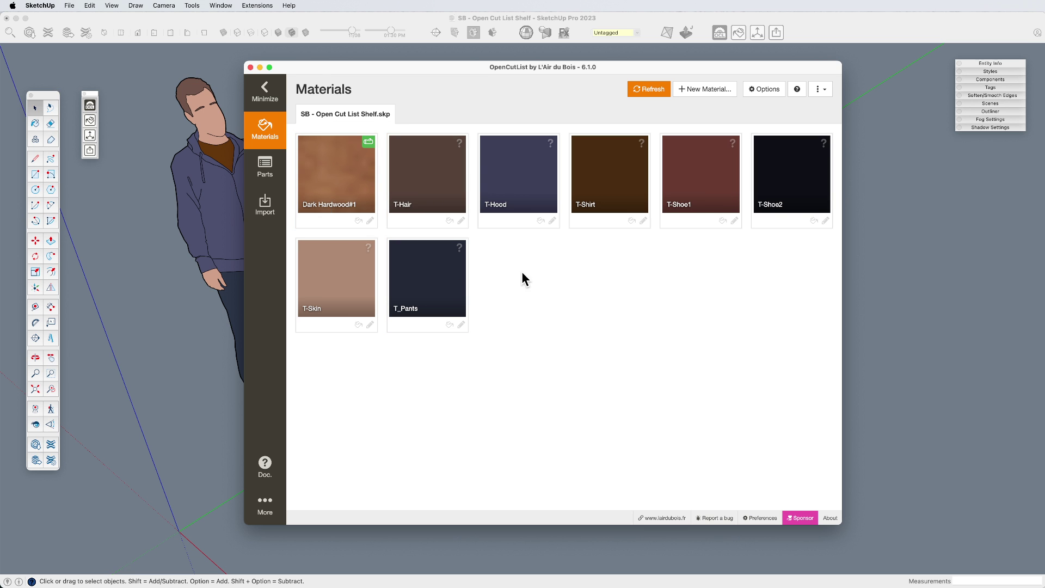
- Inspect the properties of the Dark Hardwood#1 material and cancel the dialog
drag(461, 66, 525, 79)
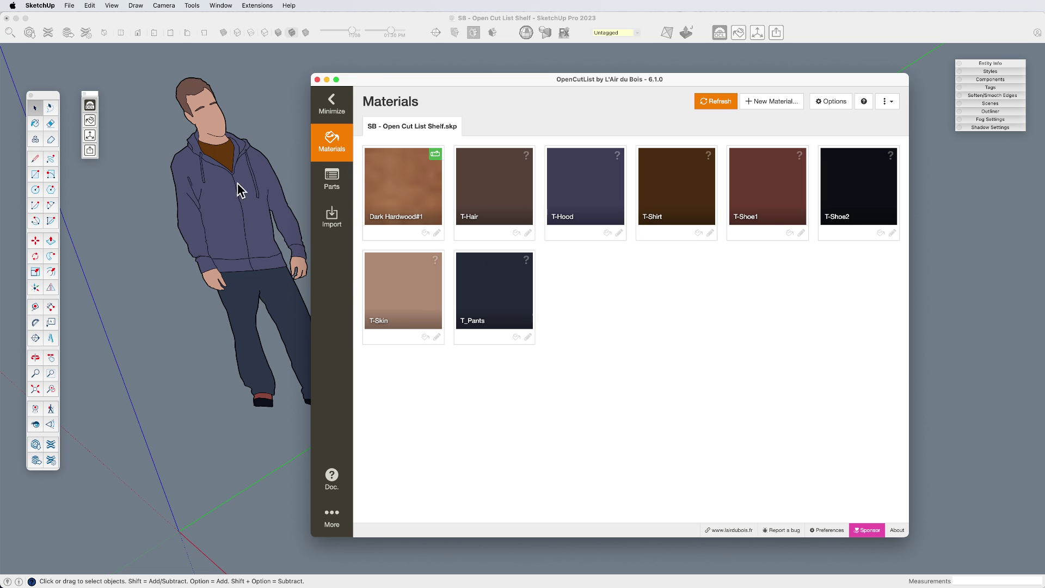
middle_drag(233, 272, 244, 197)
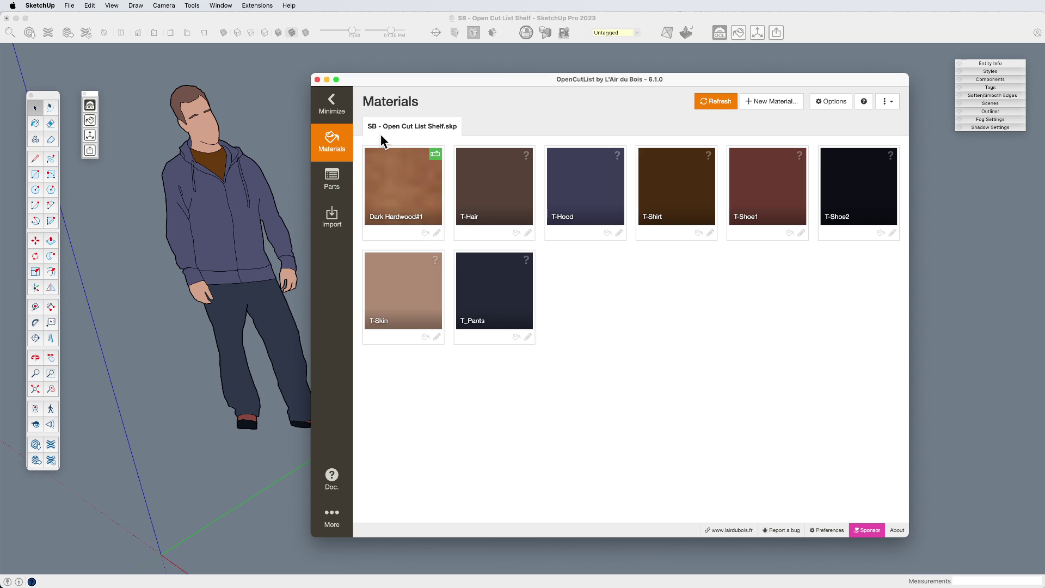
click(437, 232)
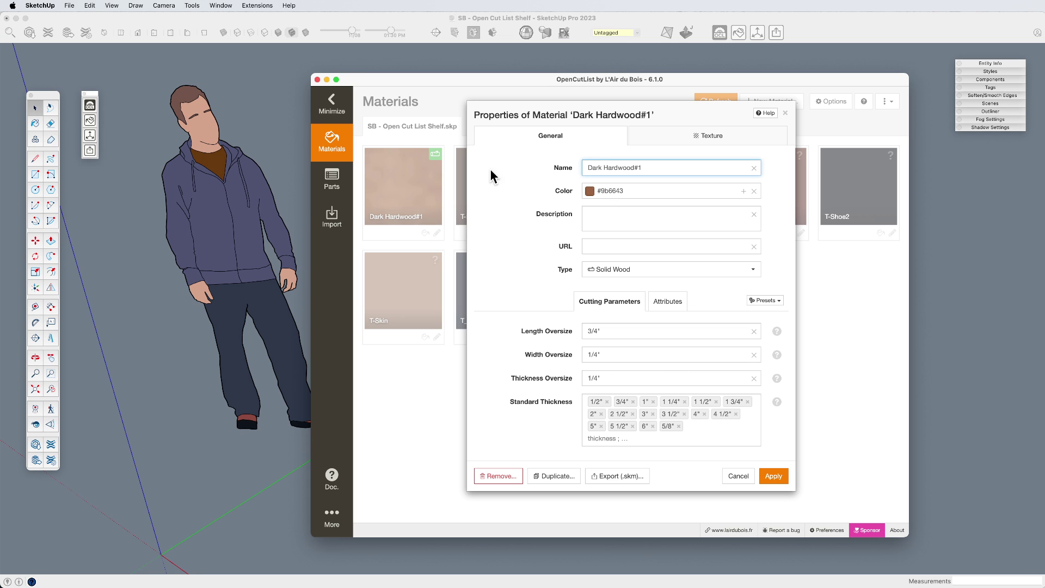
click(738, 476)
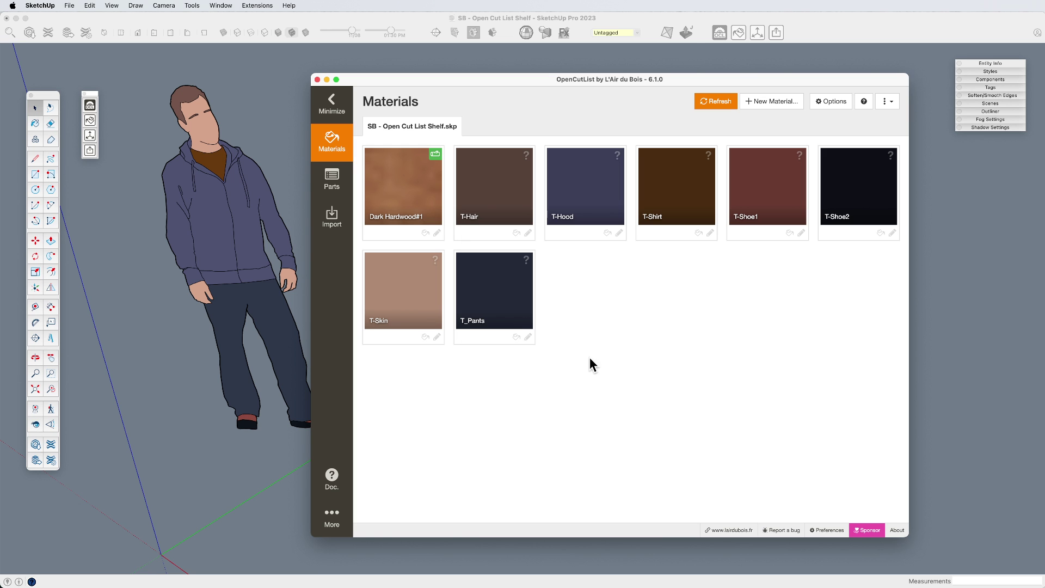
- Switch OpenCutList to the parts list and generate it for the currently selected shelf panel
click(332, 179)
drag(409, 81, 424, 84)
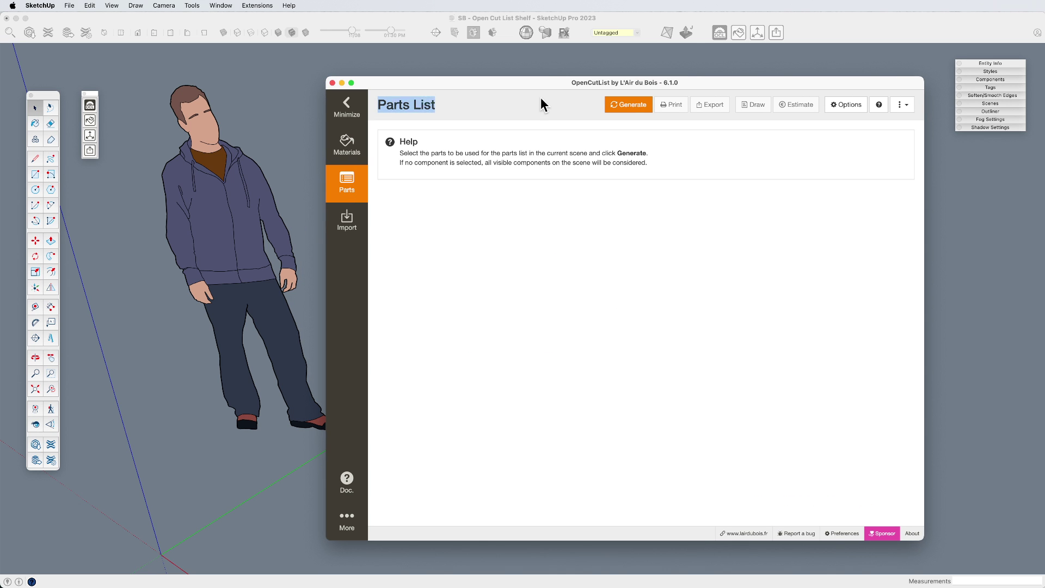
drag(671, 81, 146, 87)
middle_drag(497, 310, 589, 311)
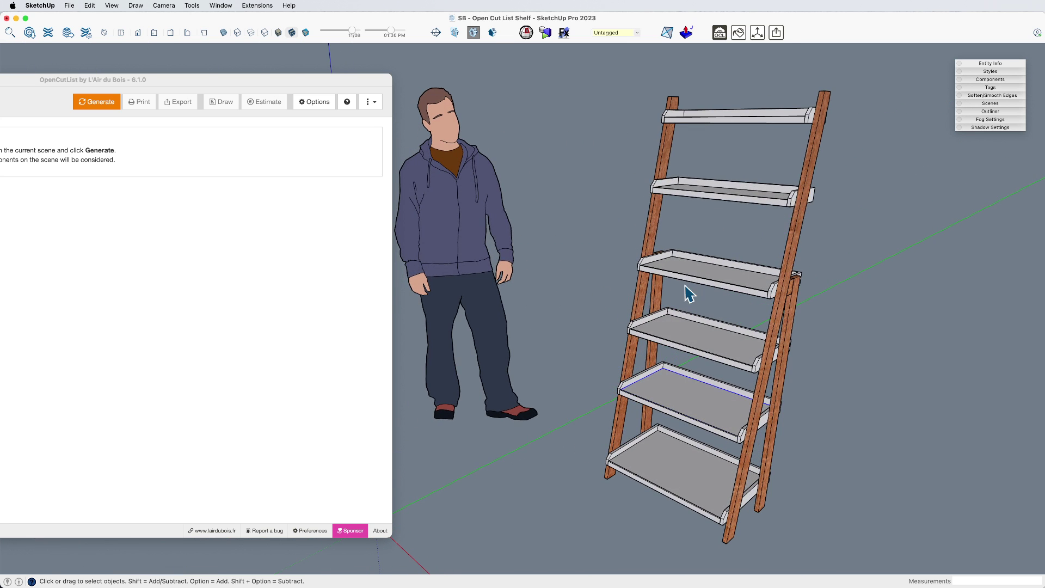
middle_drag(713, 388, 761, 373)
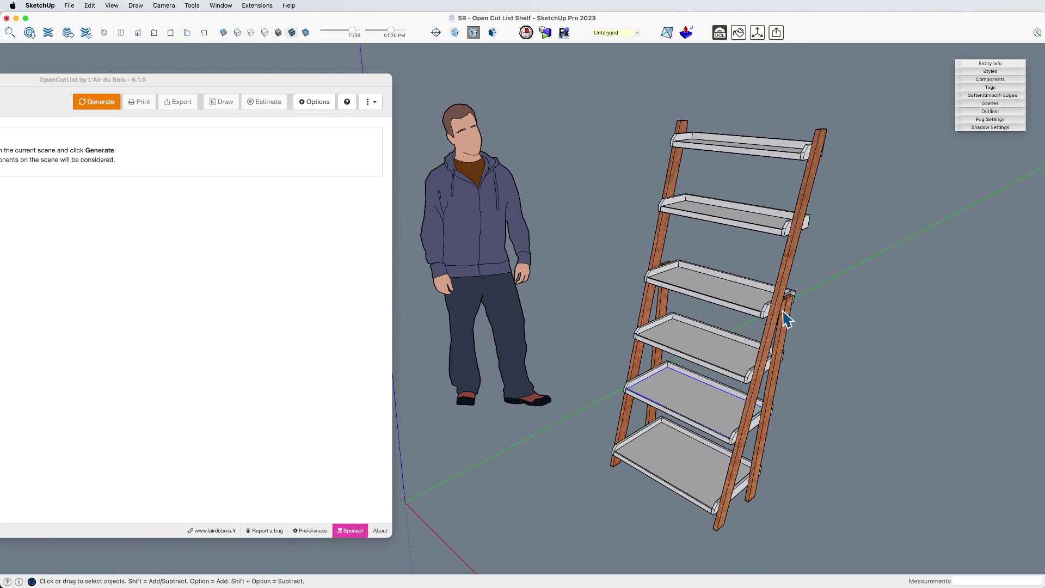
drag(197, 81, 455, 76)
click(350, 99)
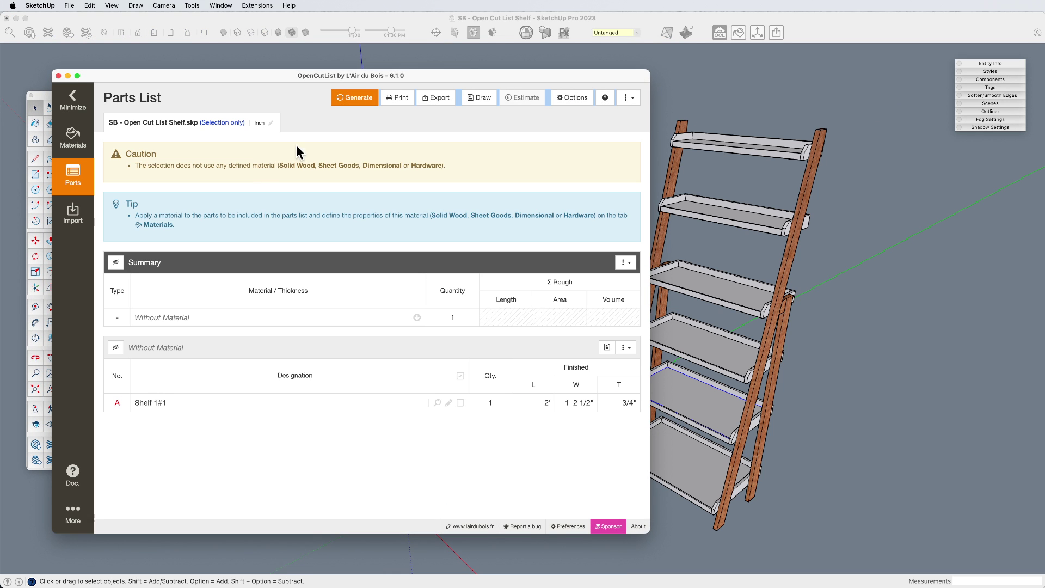
- Clear the model selection, regenerate the parts list for all visible components and close OpenCutList
click(724, 256)
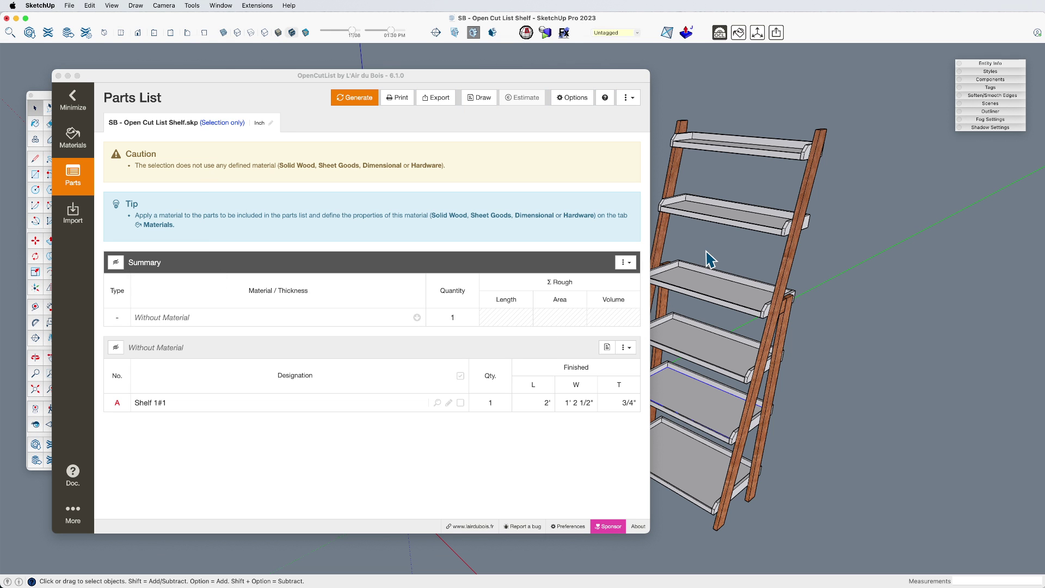
click(504, 156)
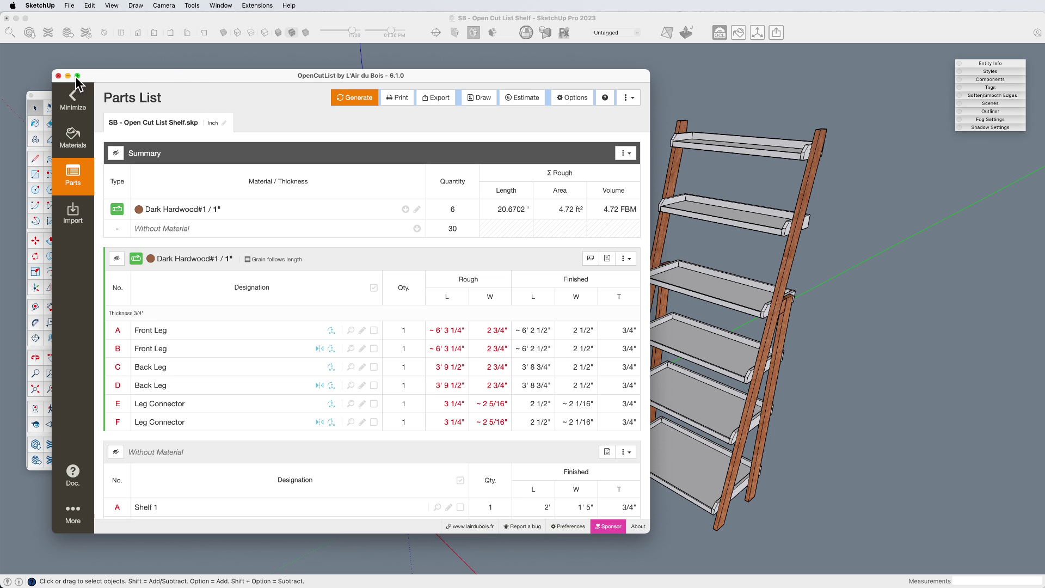
click(58, 76)
- Paint the bottom shelf panel with a light tan picked from the colour wheel and show the colours in the model
middle_drag(551, 308, 150, 82)
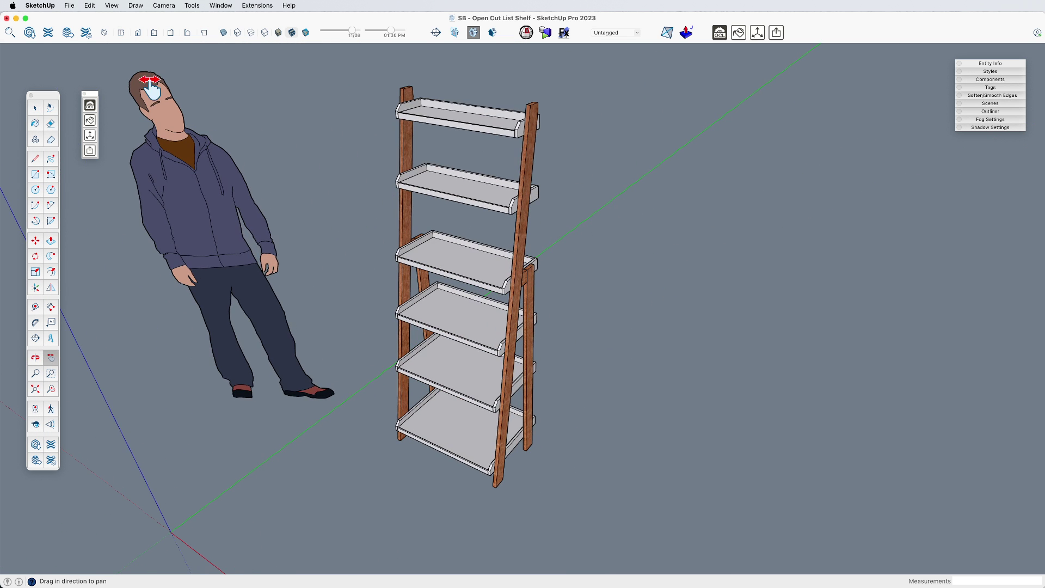
click(35, 125)
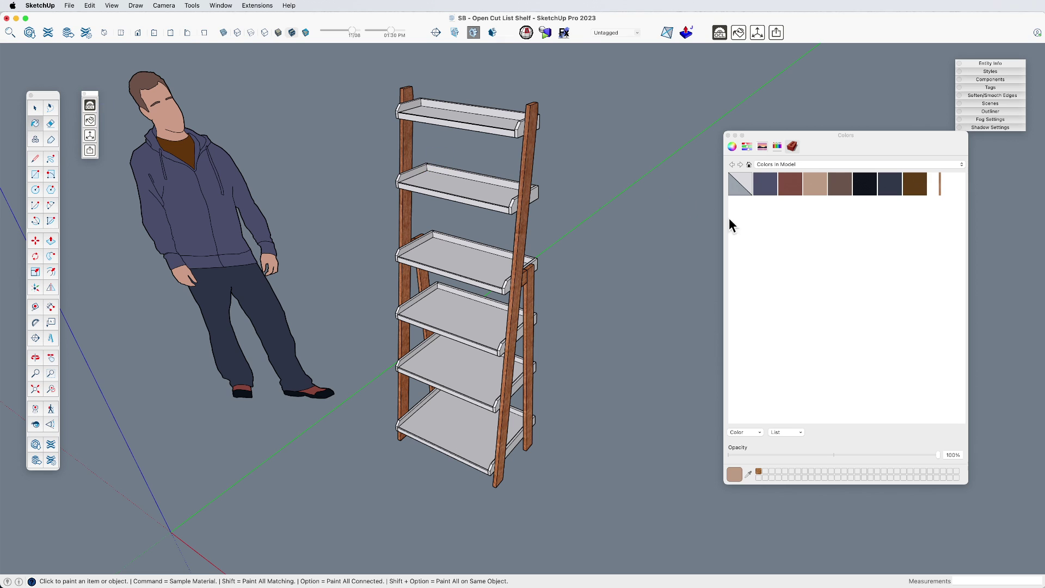
click(732, 146)
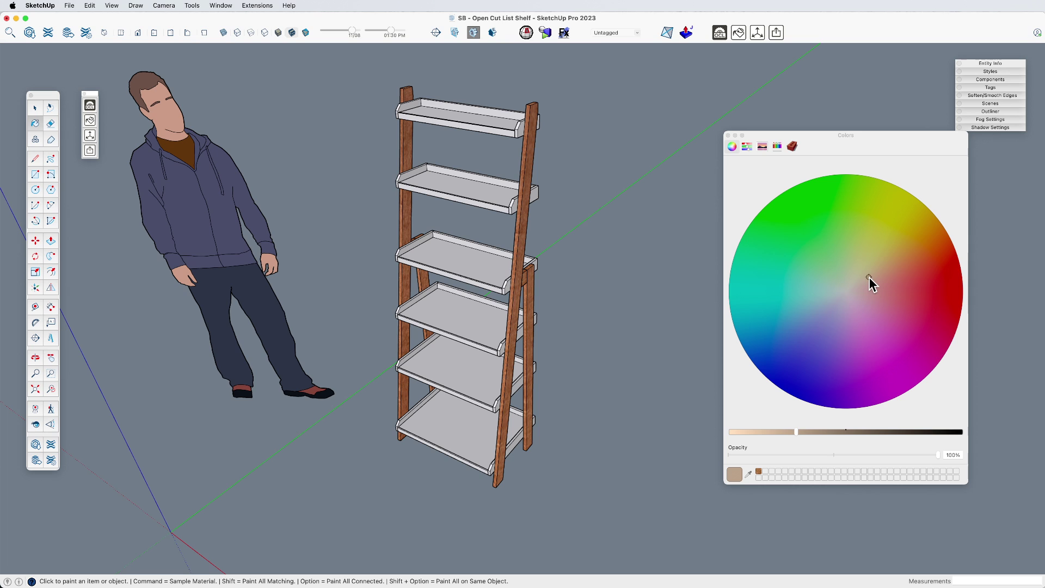
click(430, 390)
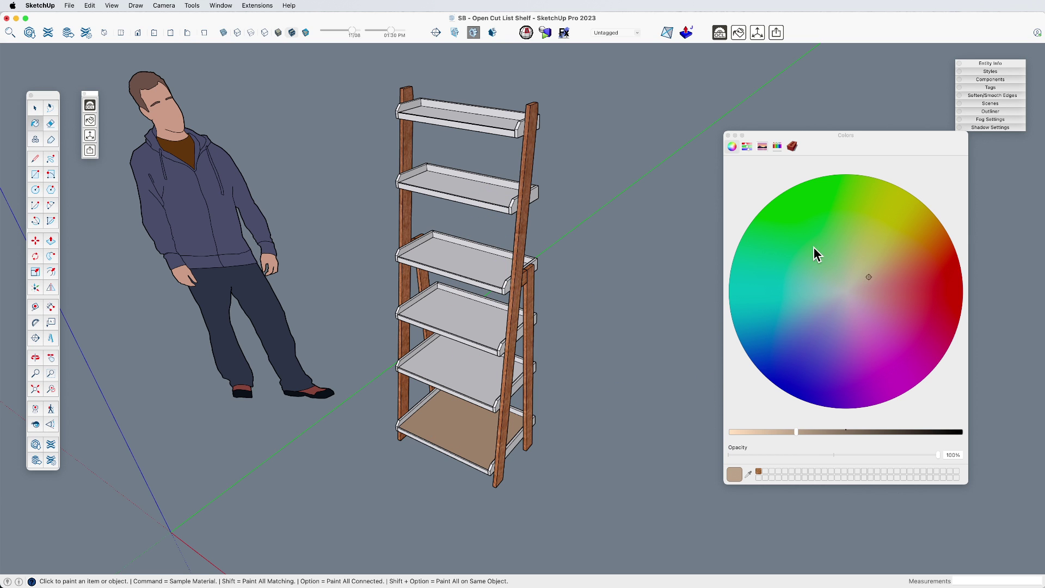
click(792, 146)
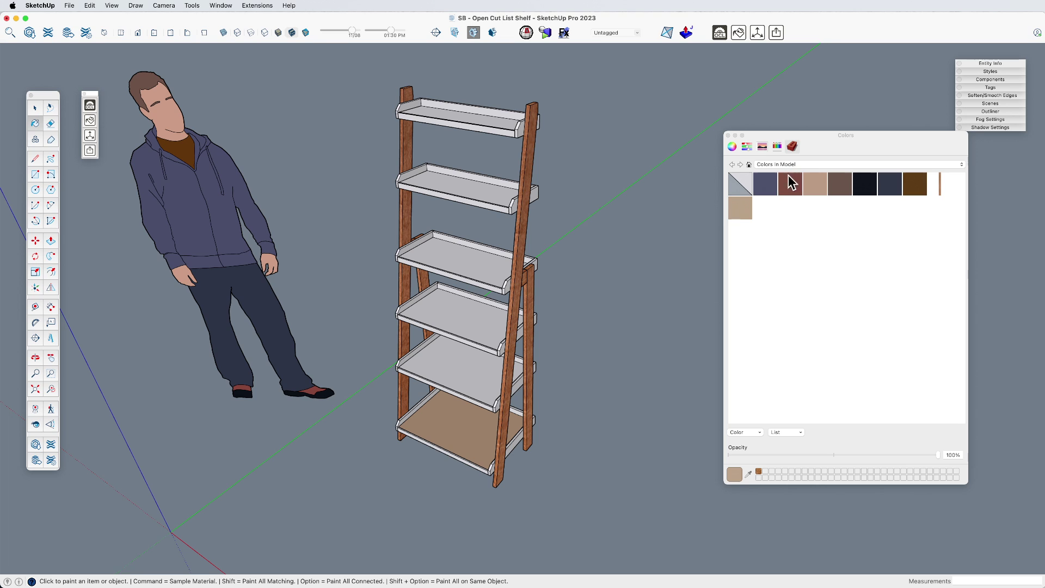
- Rename the light tan material as Birch Ply and close the material editor
double_click(739, 209)
click(774, 408)
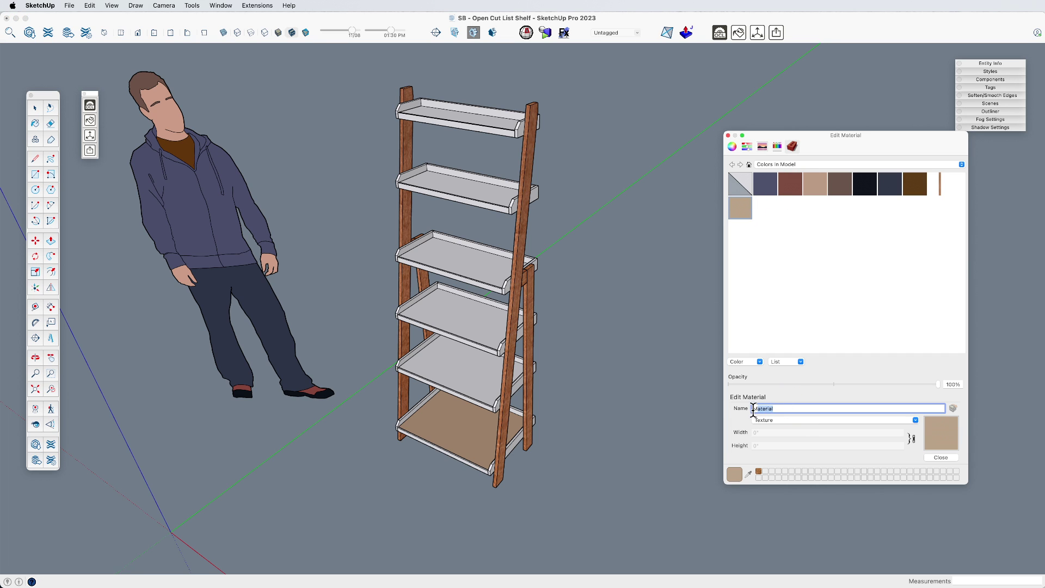
text(Birch Ply)
click(728, 135)
- Select all the shelf panels and their surrounding walls, paint them with Birch Ply, and clear the selection
middle_drag(681, 275, 636, 425)
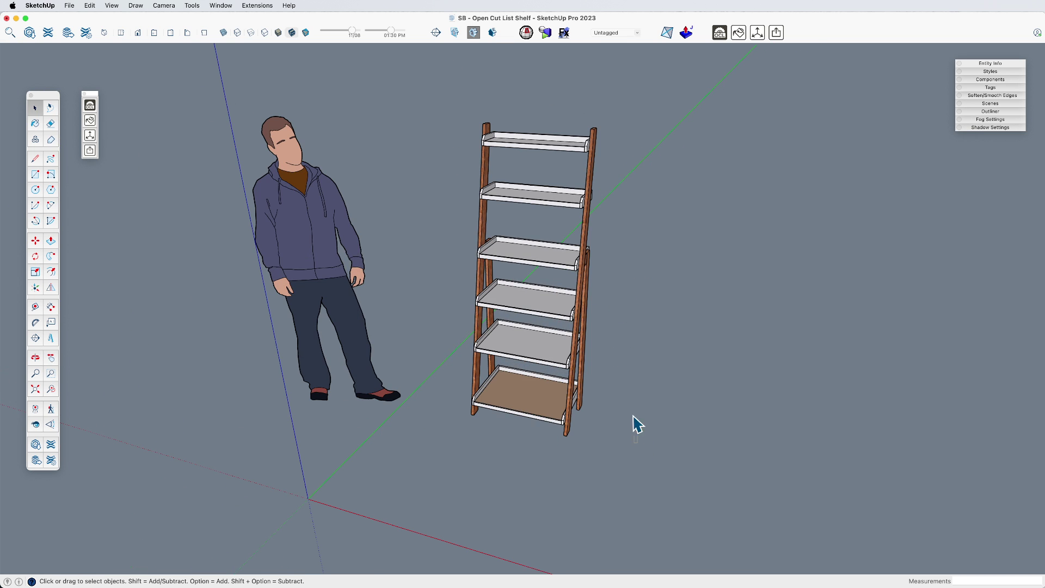
click(486, 131)
middle_drag(602, 250, 575, 232)
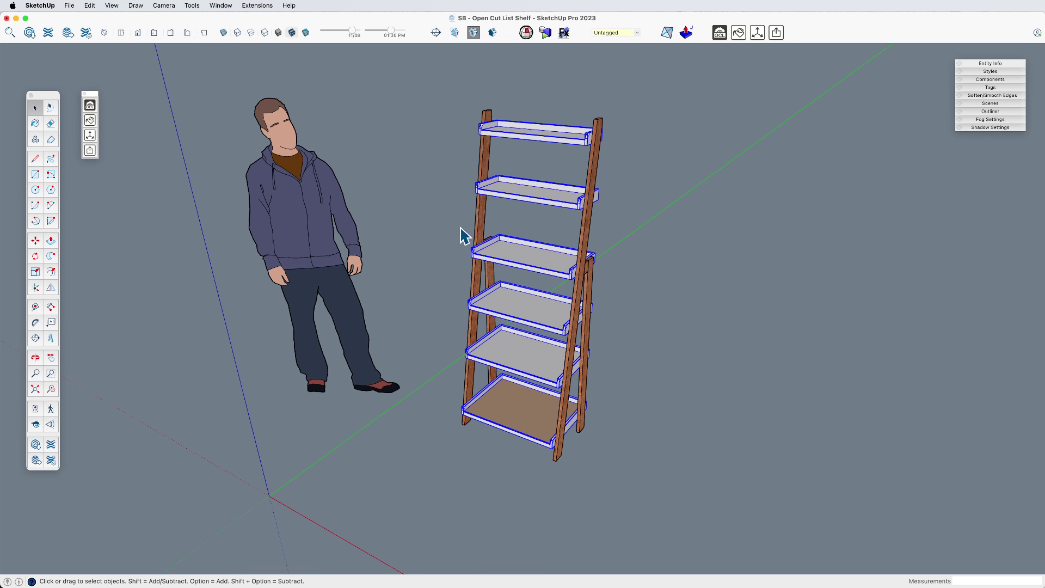
click(36, 124)
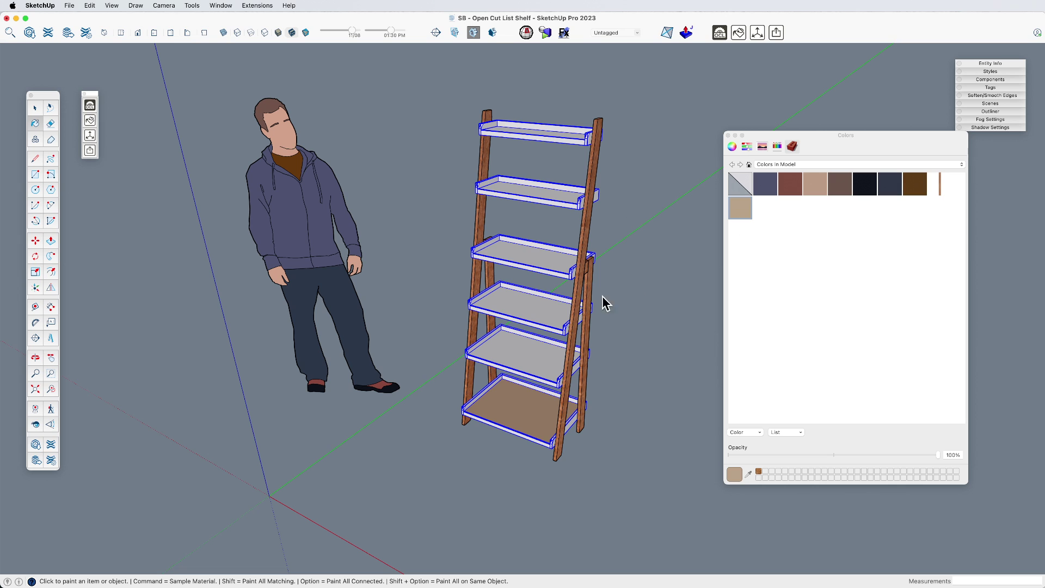
click(534, 305)
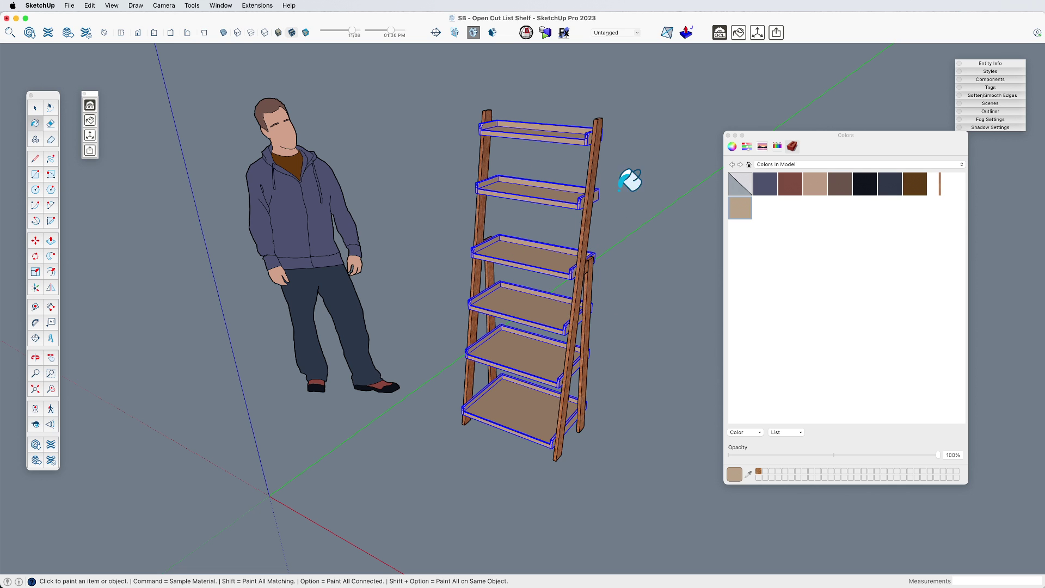
click(728, 135)
key(space)
click(653, 261)
- Move the third shelf panel from the top straight up out of its frame
middle_drag(654, 261, 548, 323)
scroll(548, 323, up, 5)
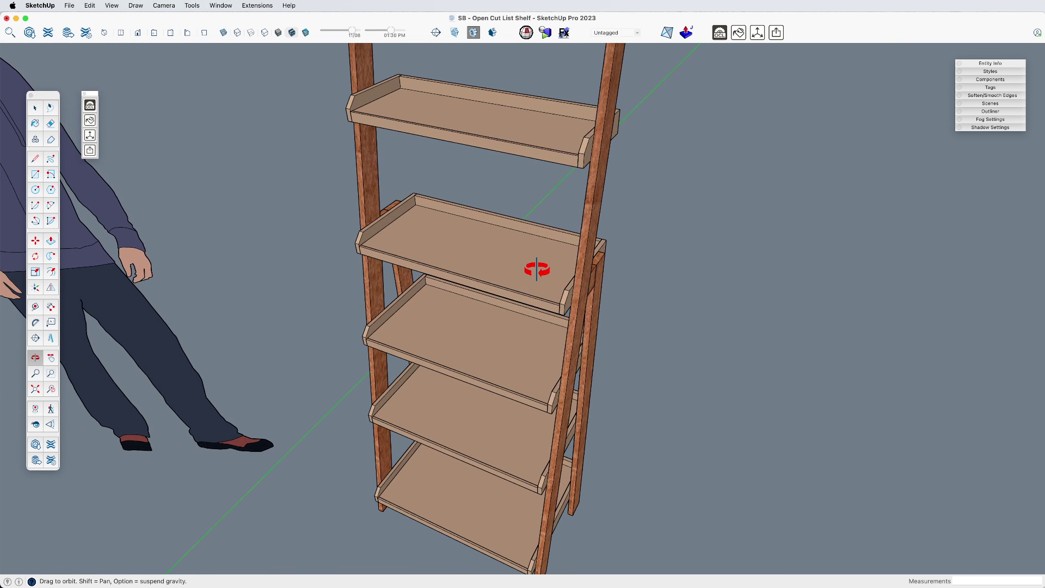
scroll(536, 270, up, 5)
click(532, 268)
key(m)
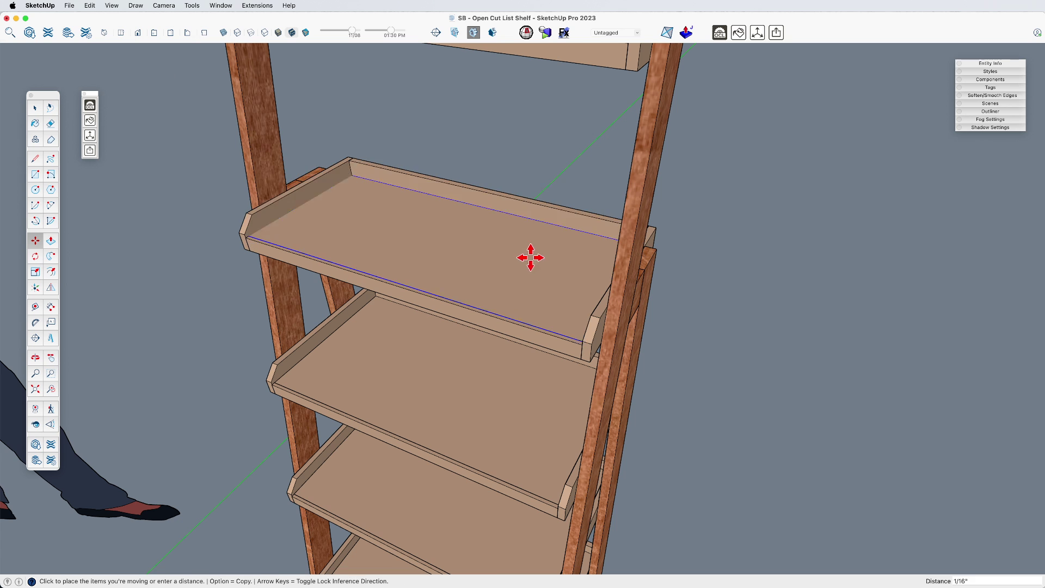
drag(532, 256, 531, 201)
- Measure the thickness of the raised panel, the shelf's side wall and its front strip, and restore the panel to its original place
scroll(581, 284, up, 4)
key(t)
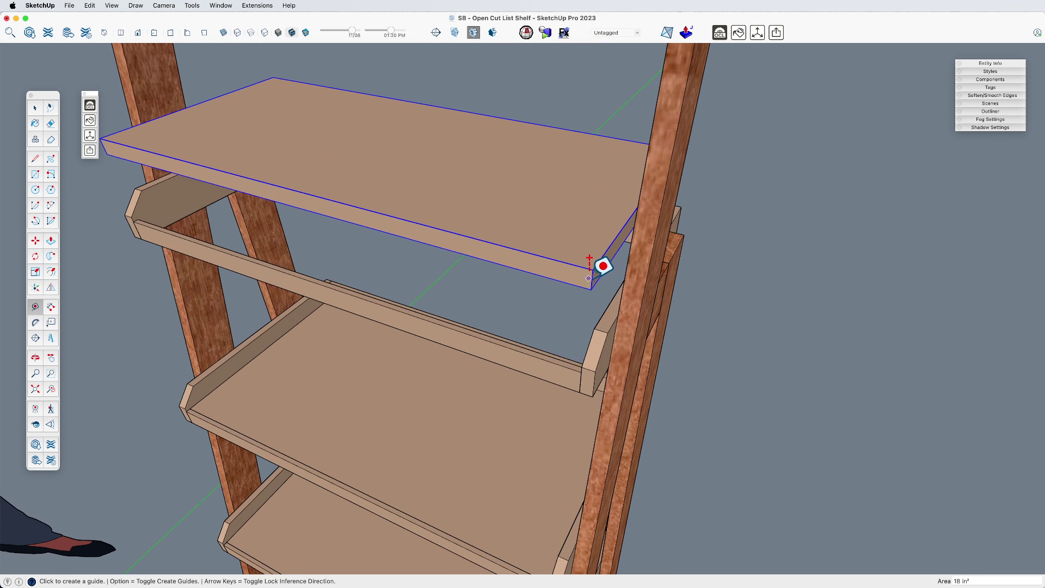
click(593, 269)
click(592, 289)
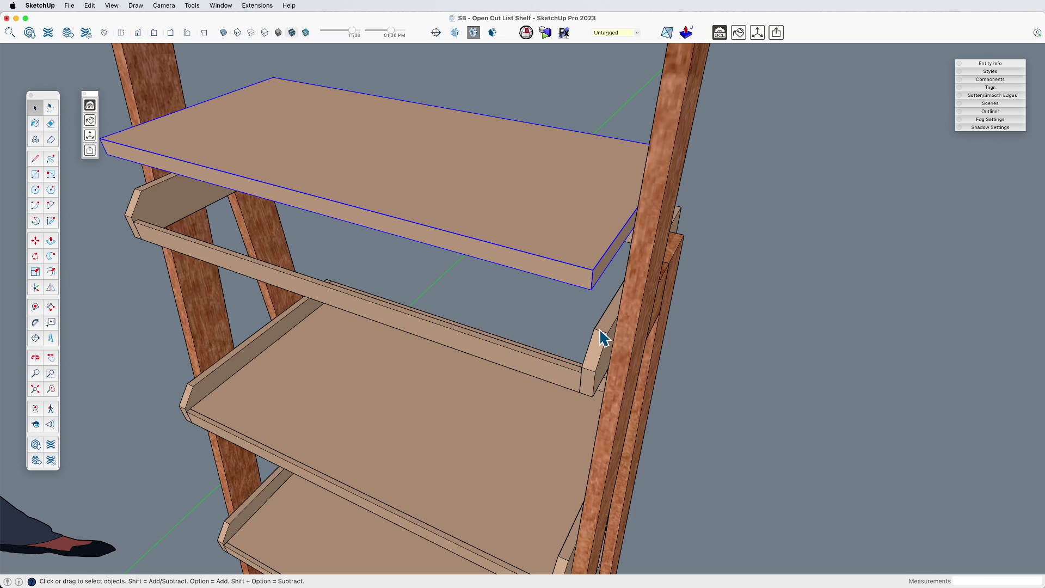
click(594, 329)
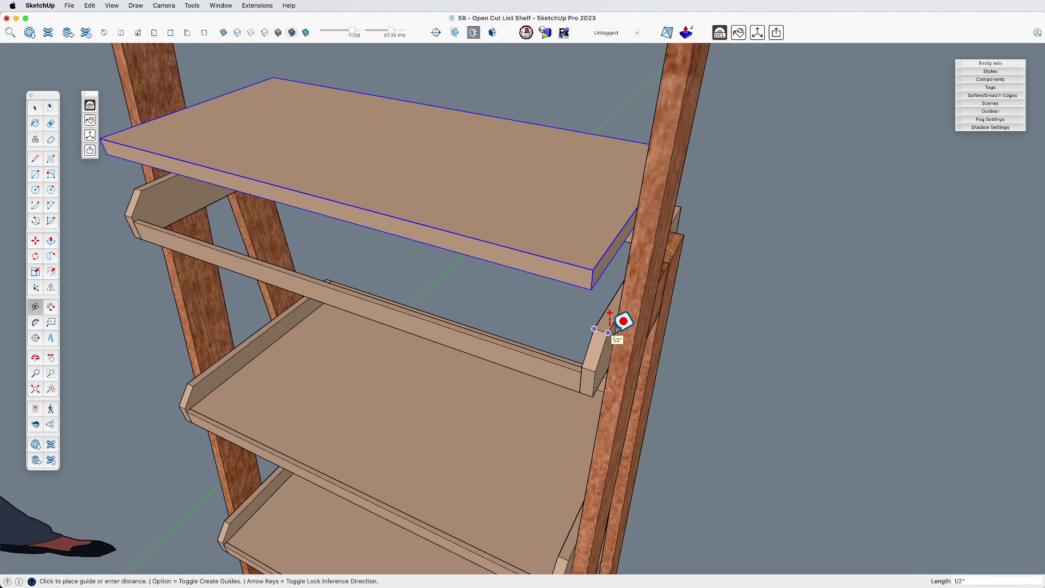
click(608, 332)
scroll(588, 365, up, 3)
click(558, 367)
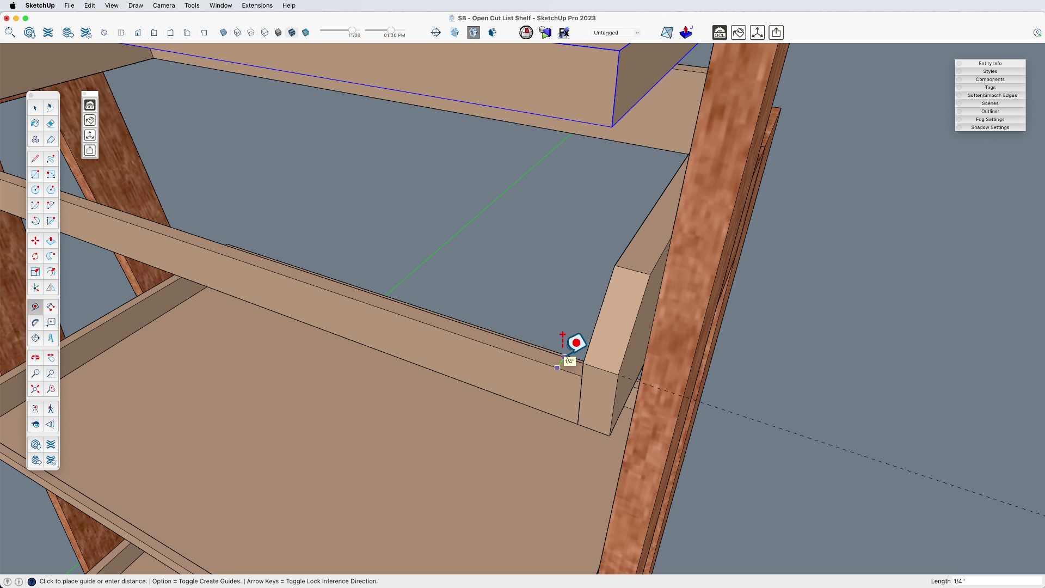
key(space)
scroll(565, 362, down, 6)
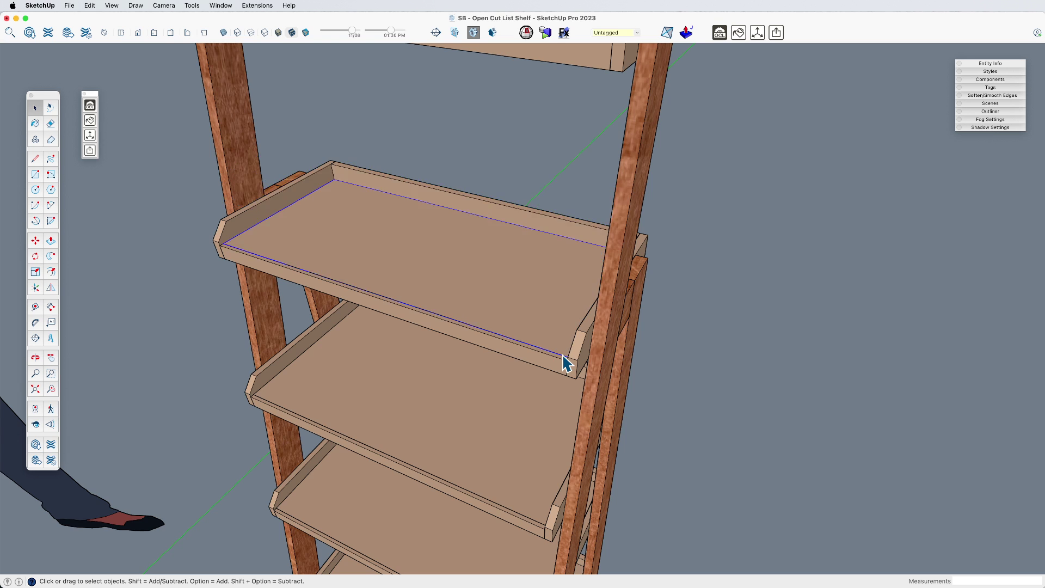
scroll(565, 356, down, 8)
key(o)
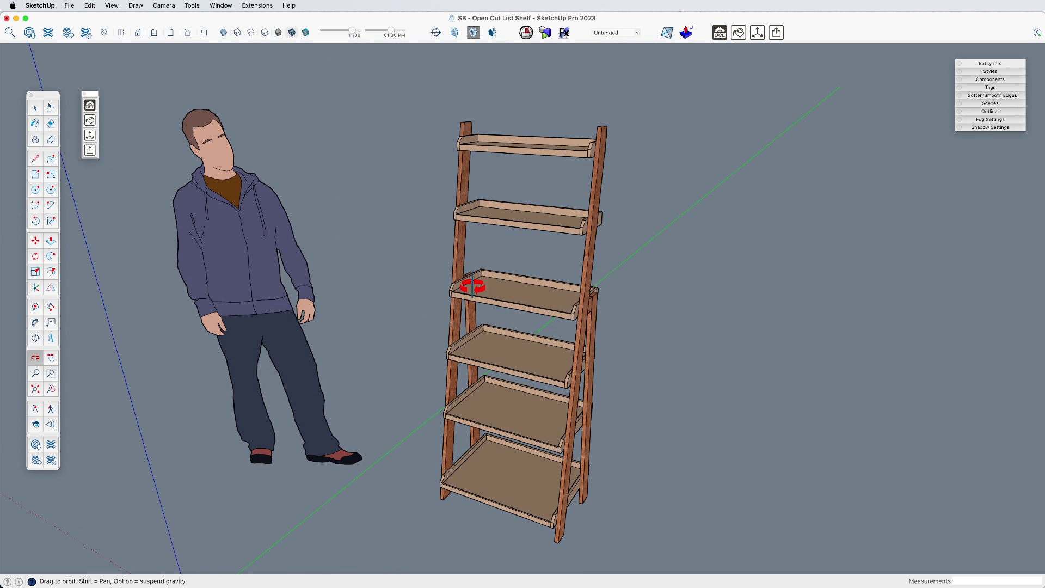
drag(342, 187, 310, 218)
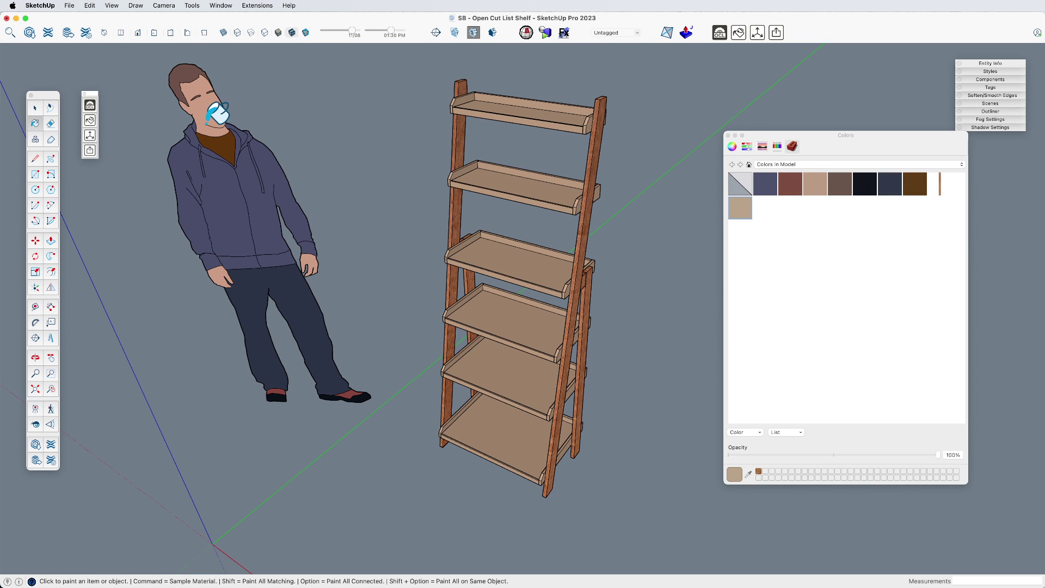
click(735, 135)
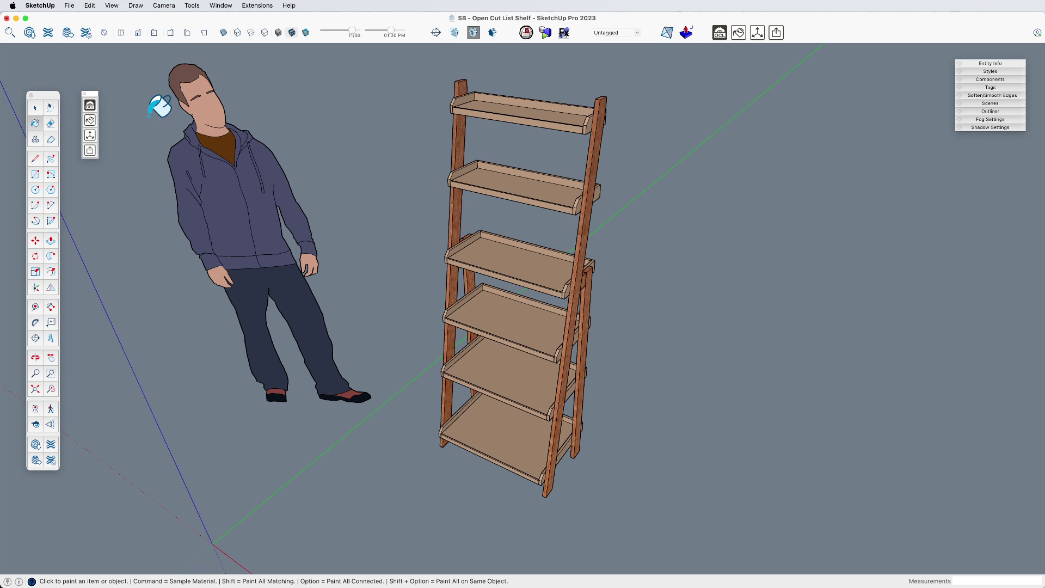
- Open the OpenCutList materials and set the Birch Ply material's type to Sheet Goods
key(space)
click(89, 105)
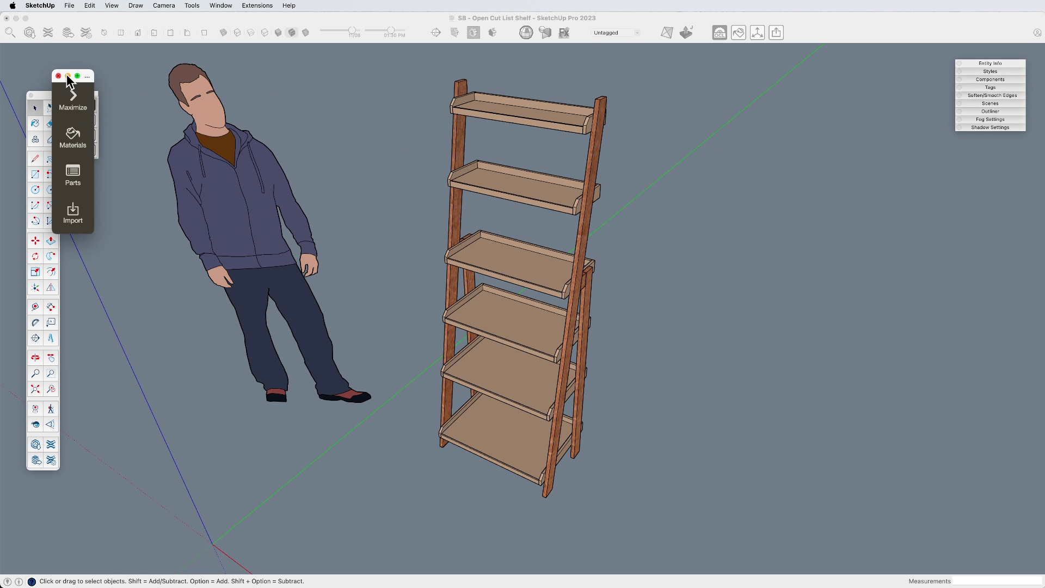
click(74, 138)
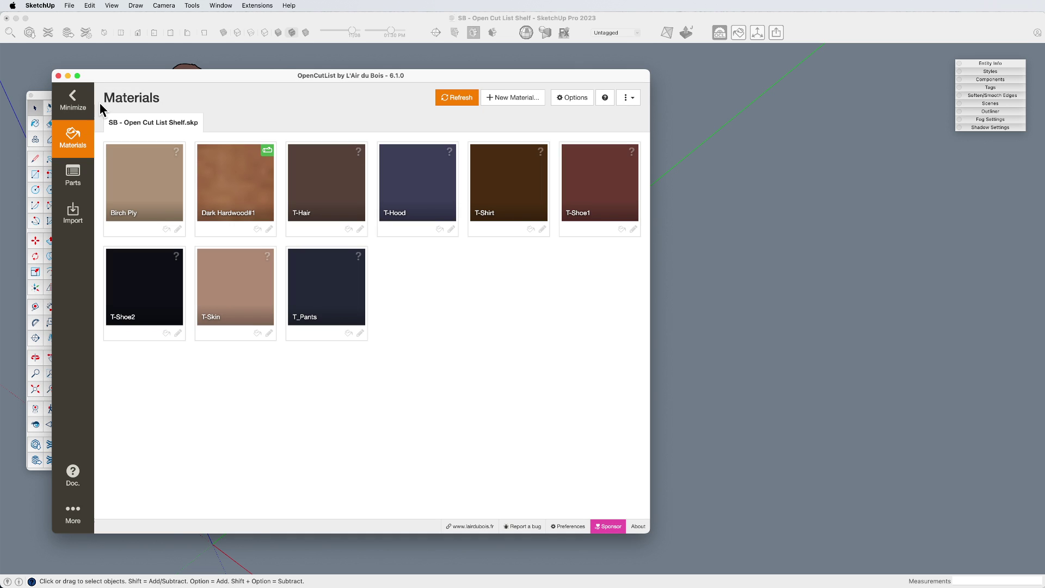
drag(131, 76, 279, 61)
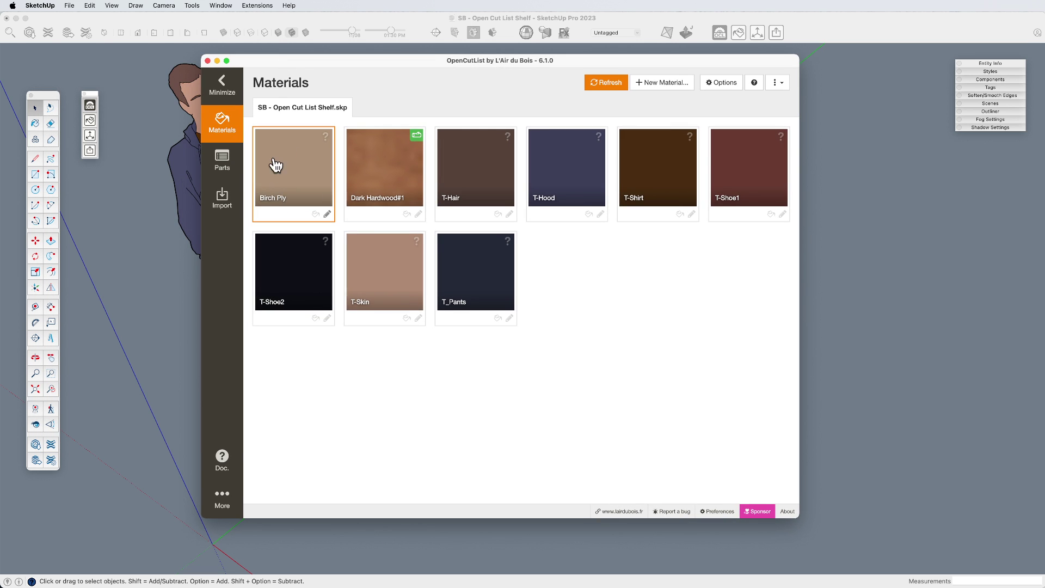
click(328, 214)
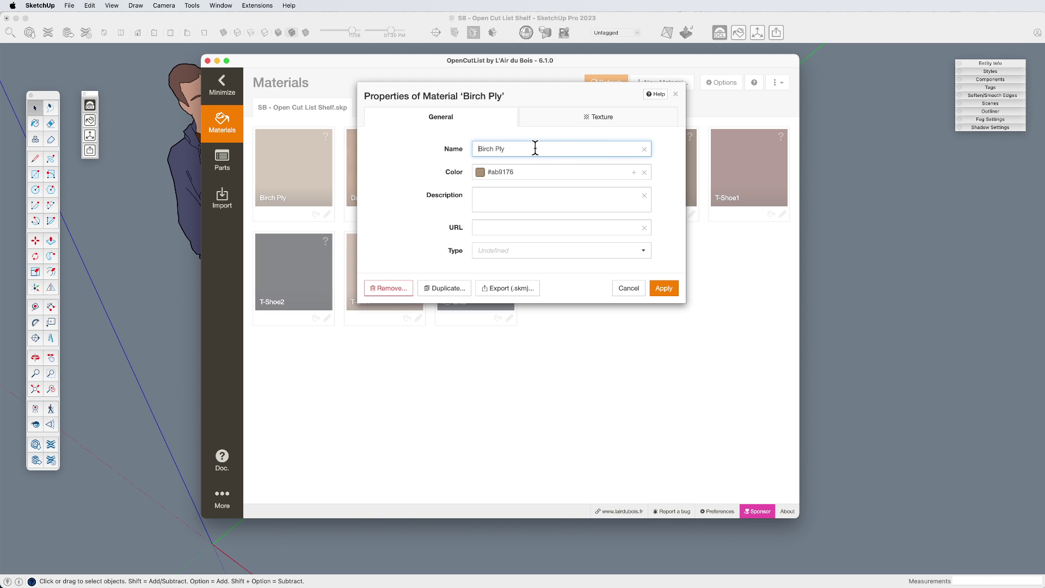
click(642, 256)
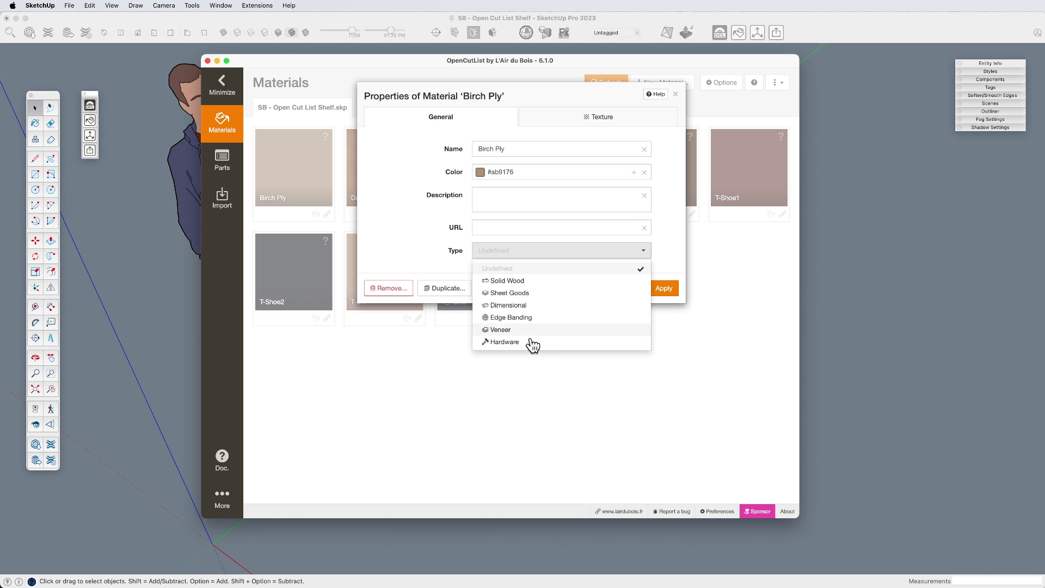
click(548, 294)
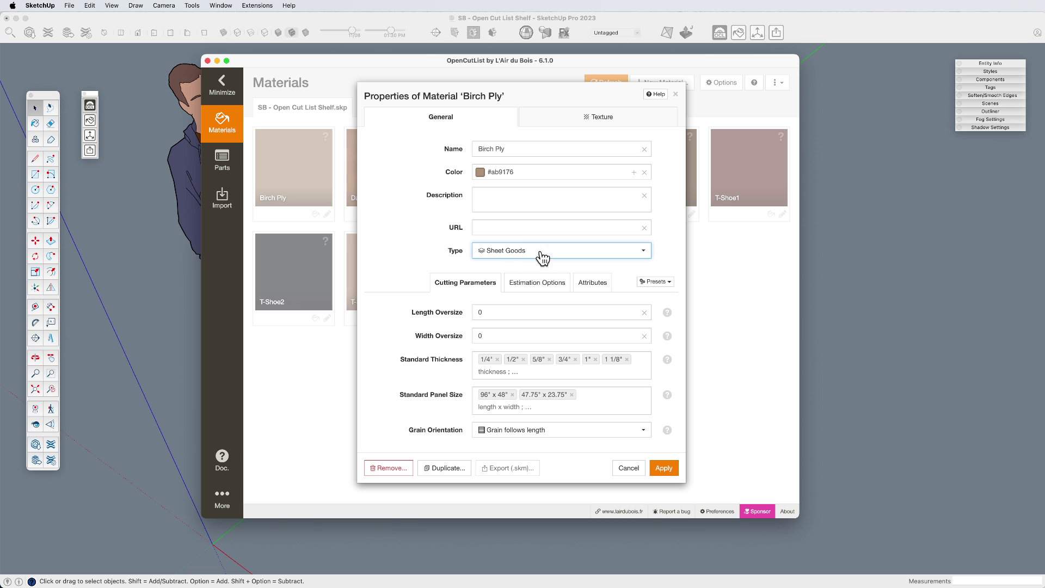
click(664, 468)
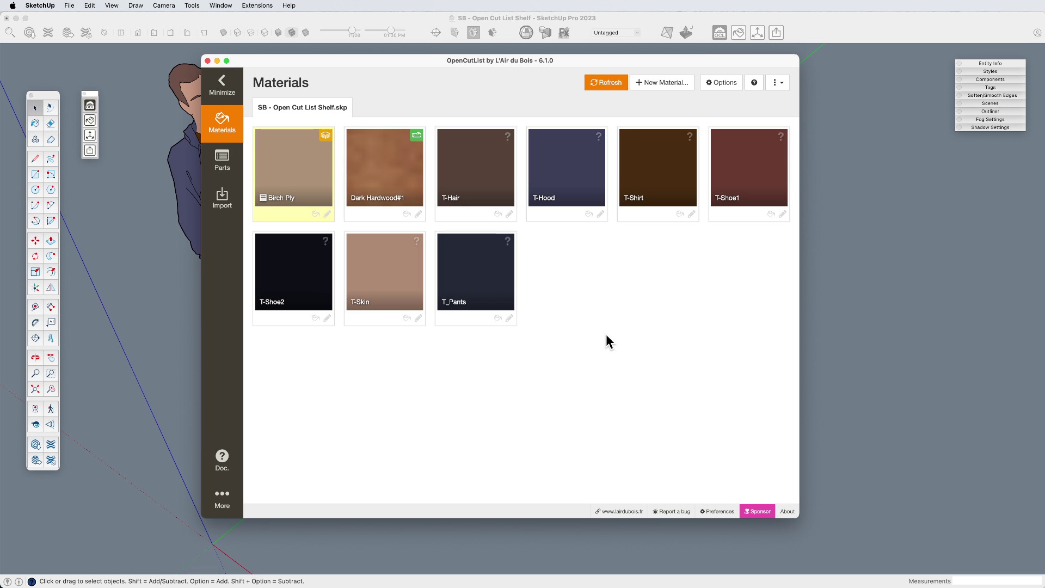
- Reopen OpenCutList, generate the parts list for the whole model and bring the shelf into view beside it
click(207, 60)
click(90, 105)
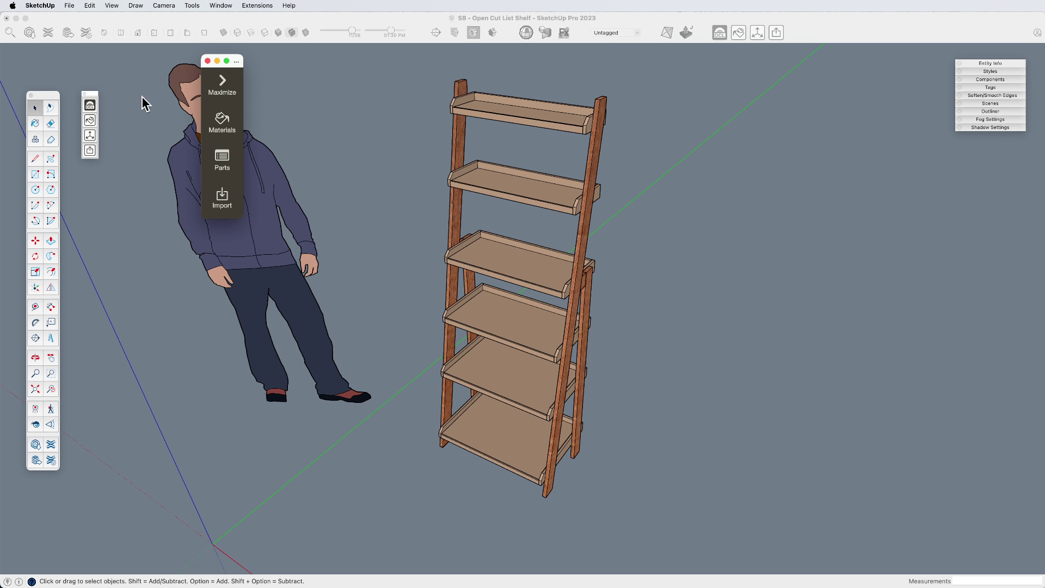
click(231, 160)
drag(329, 60, 241, 62)
click(416, 88)
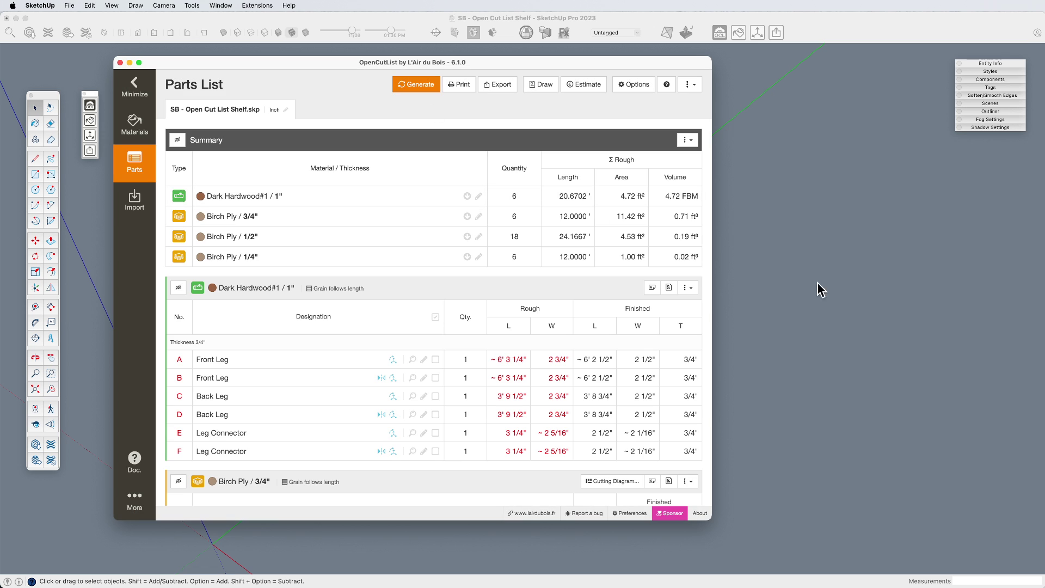
middle_click(771, 320)
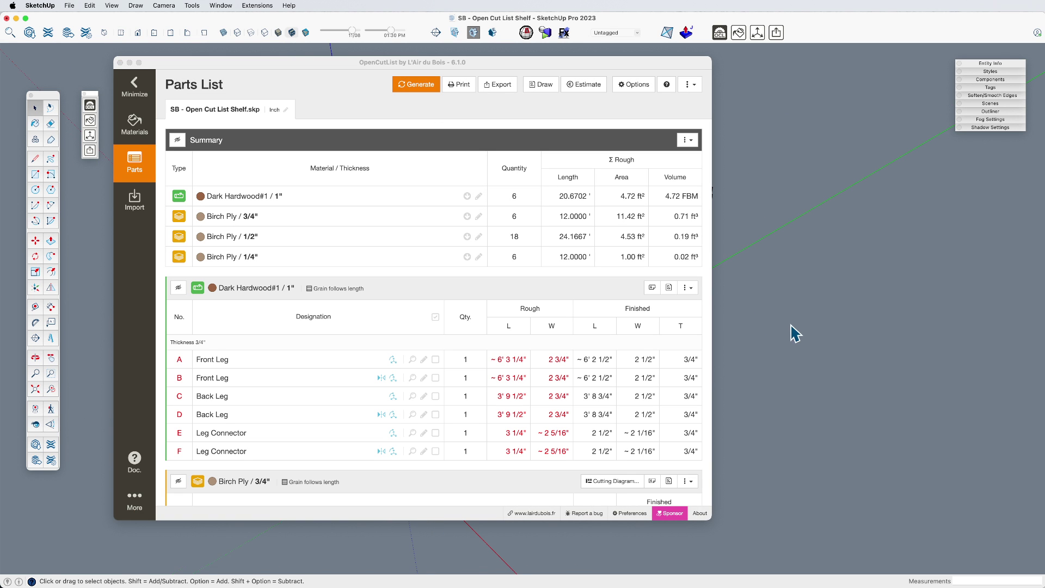
mouse_move(793, 333)
middle_down()
mouse_move(956, 357)
mouse_move(929, 337)
mouse_move(881, 252)
mouse_move(816, 214)
mouse_move(804, 239)
middle_up()
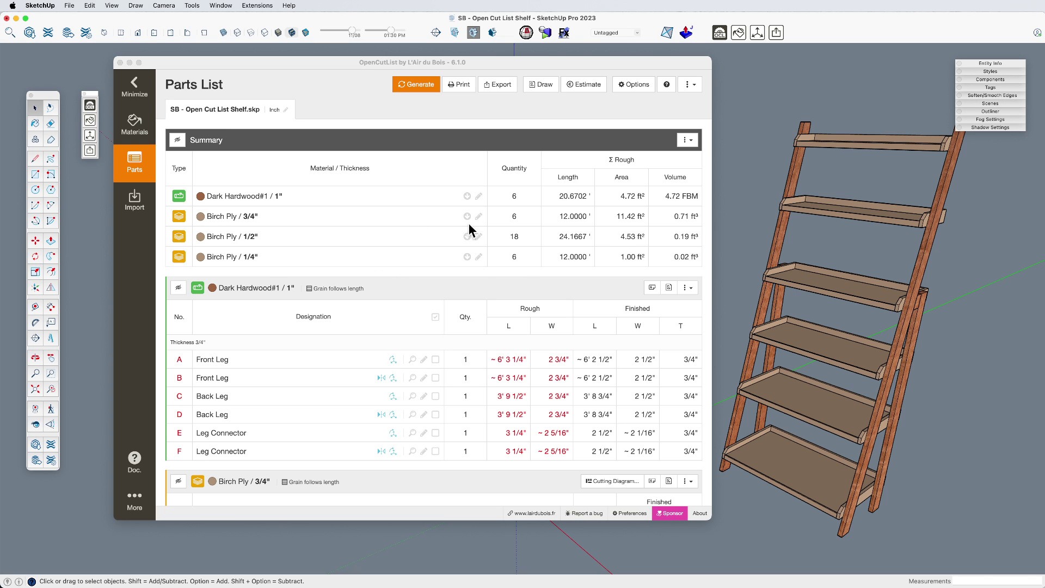
- Generate the parts list for only the third shelf panel from the top, then clear the selection and regenerate the full list
scroll(368, 191, down, 2)
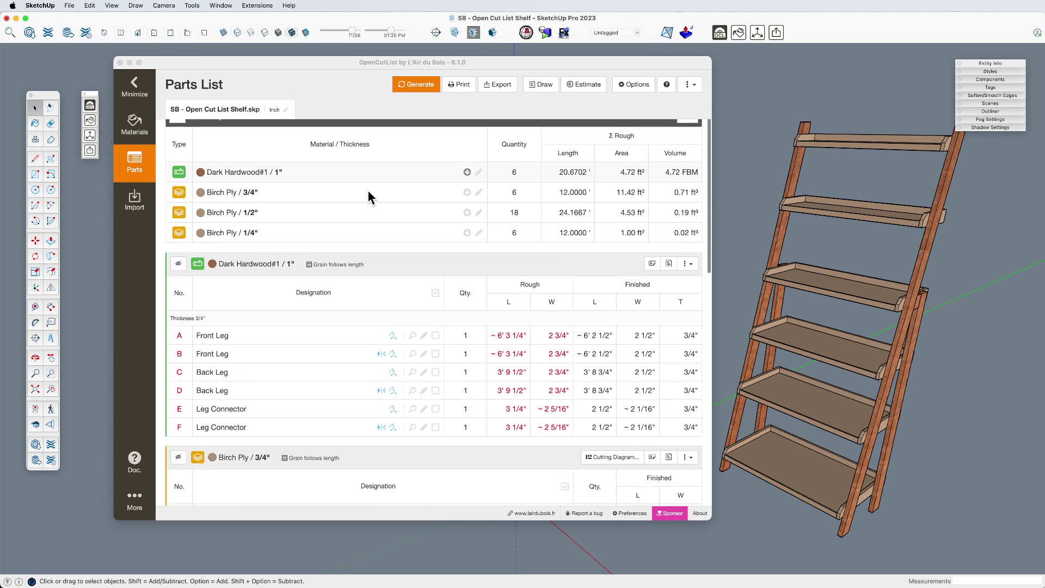
scroll(379, 210, down, 10)
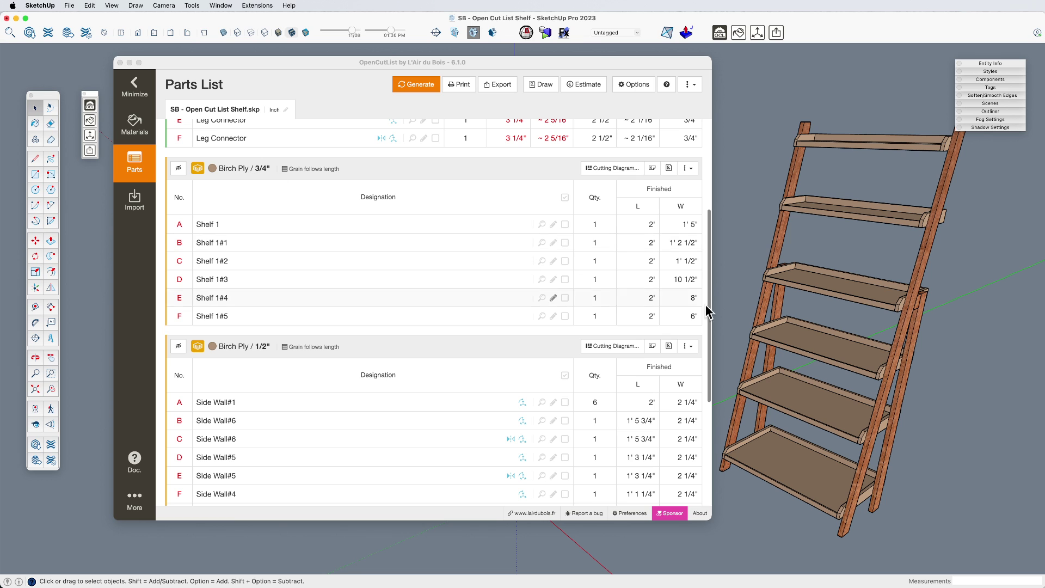
click(835, 292)
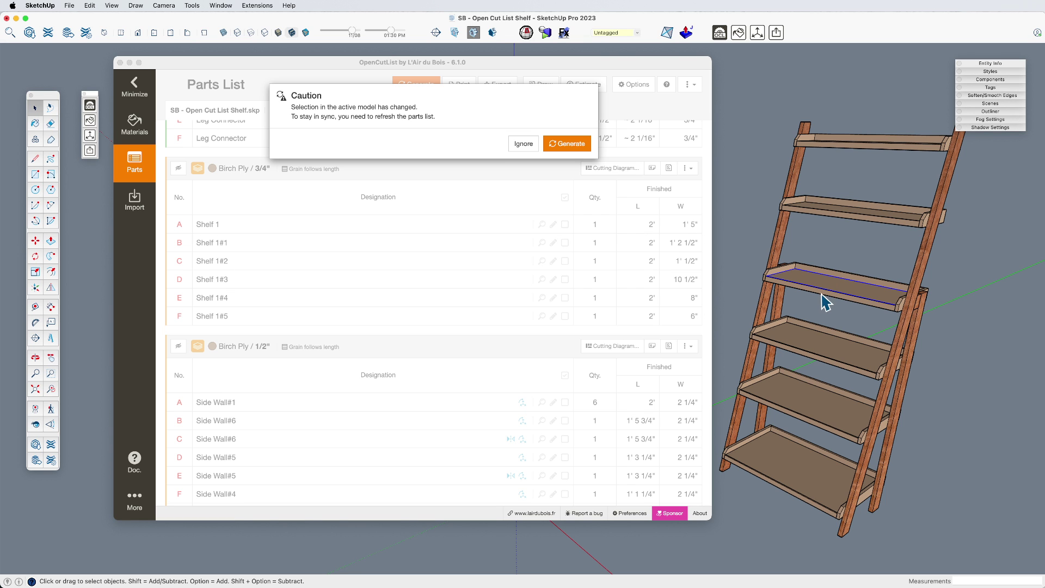
click(564, 144)
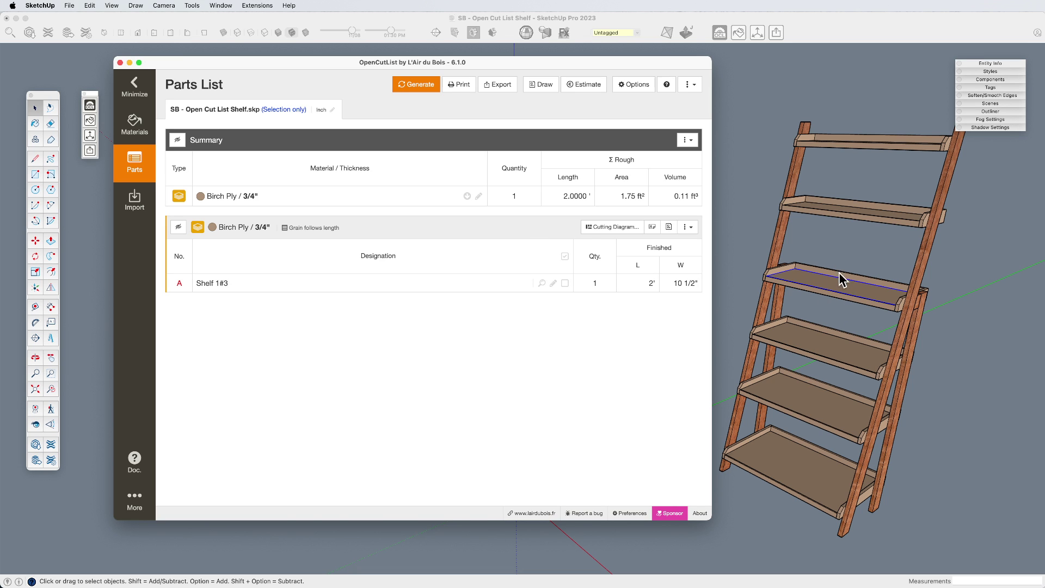
click(743, 240)
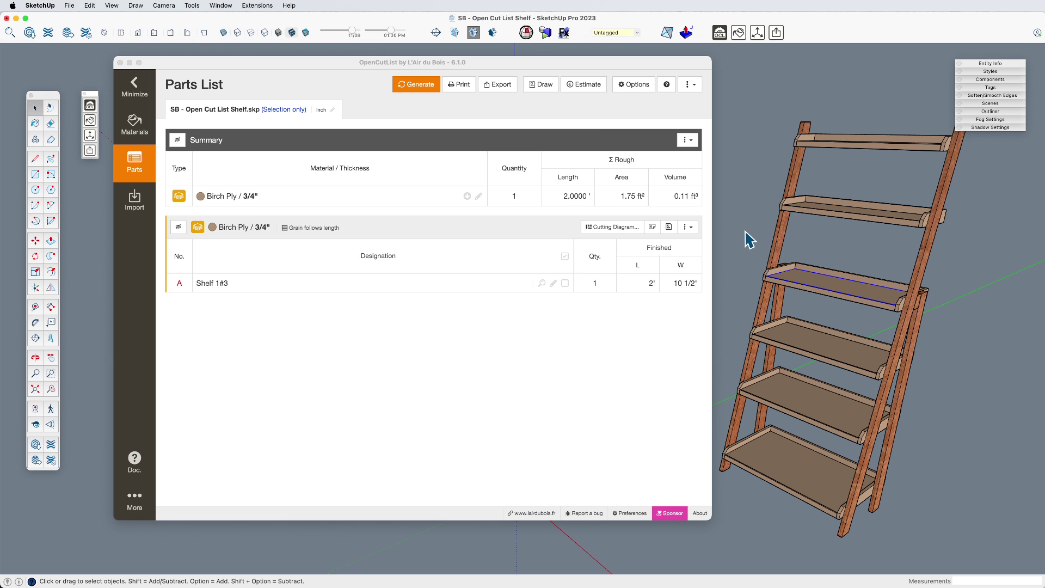
click(567, 143)
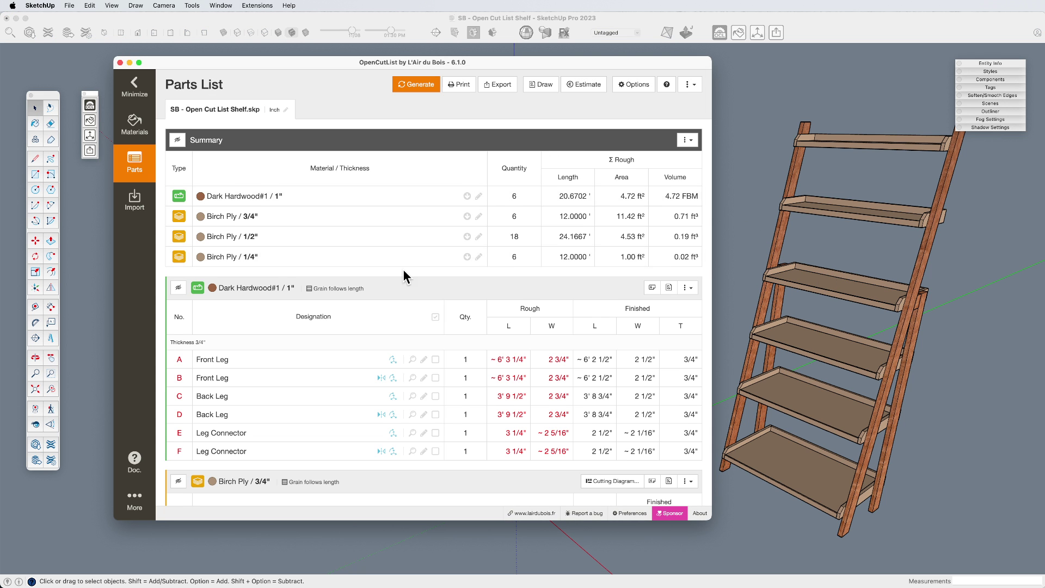
- Generate the cutting diagram for the 3/4" Birch Ply parts using the 96" x 48" standard panel
scroll(403, 269, down, 5)
scroll(403, 269, down, 2)
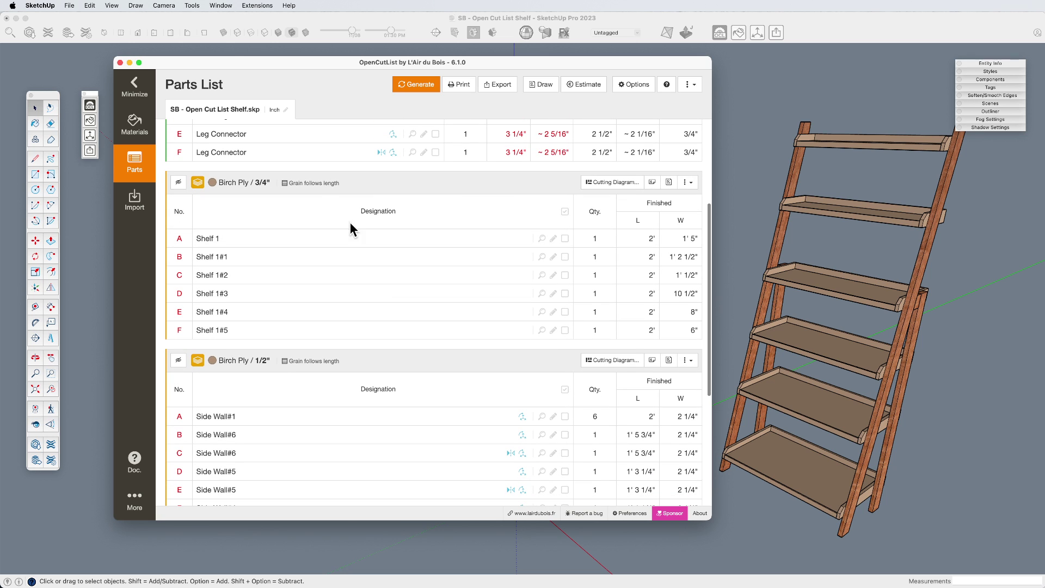
click(603, 183)
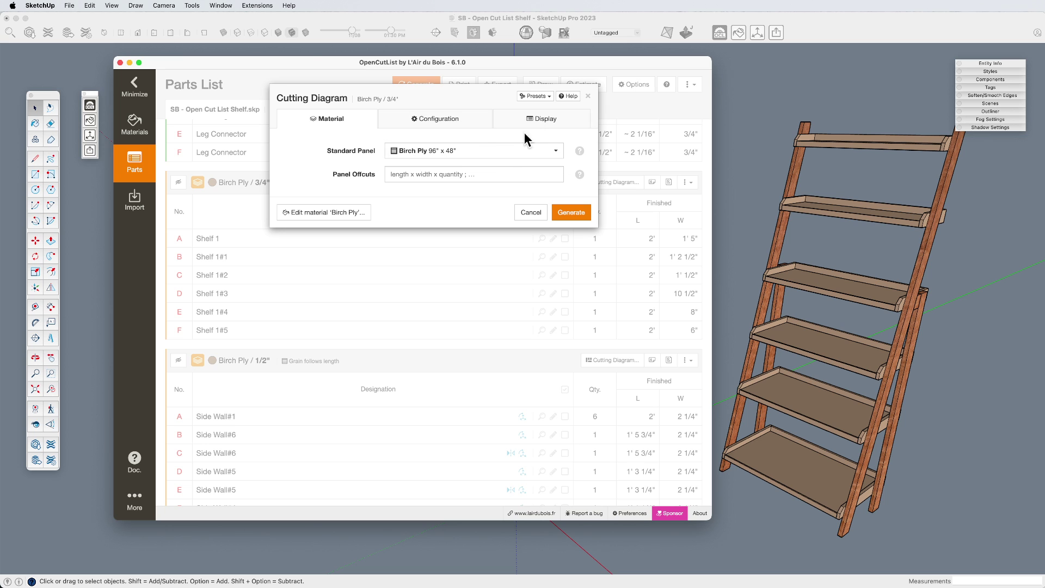
click(571, 213)
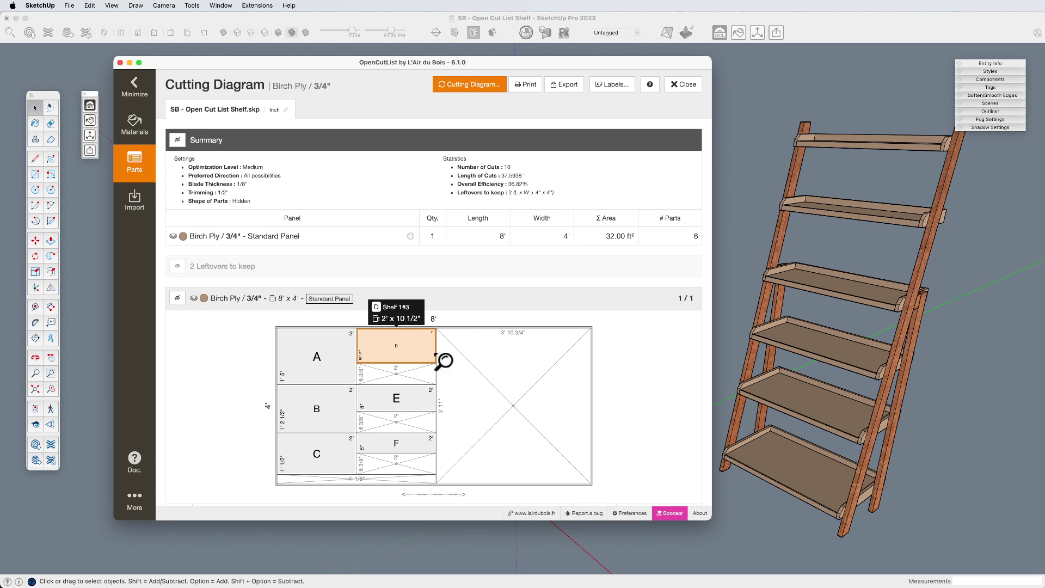
- Regenerate the 3/4" Birch Ply cutting diagram with Advanced optimization and 1/4" trimming
click(677, 88)
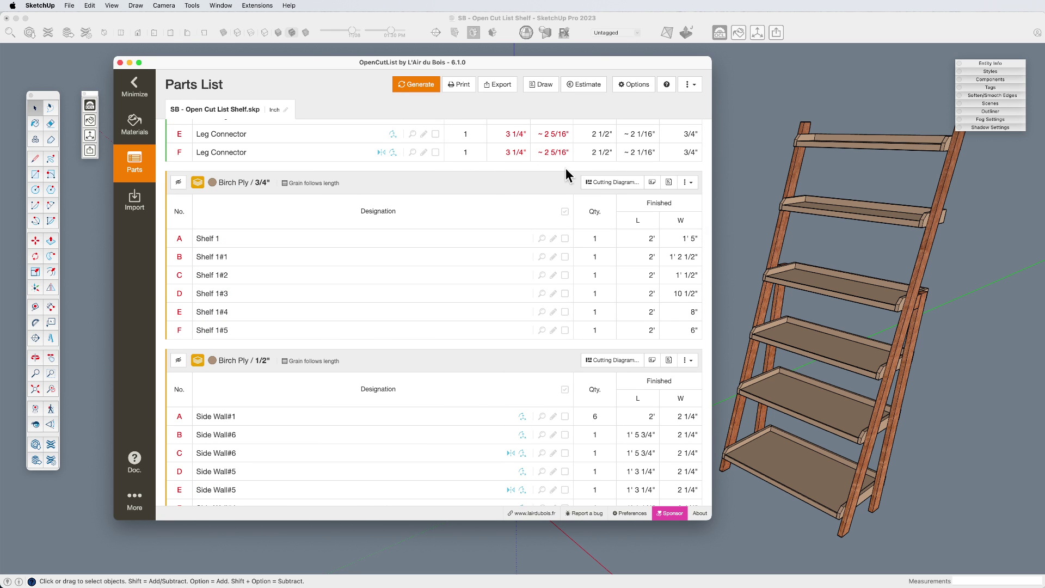
click(607, 182)
click(429, 120)
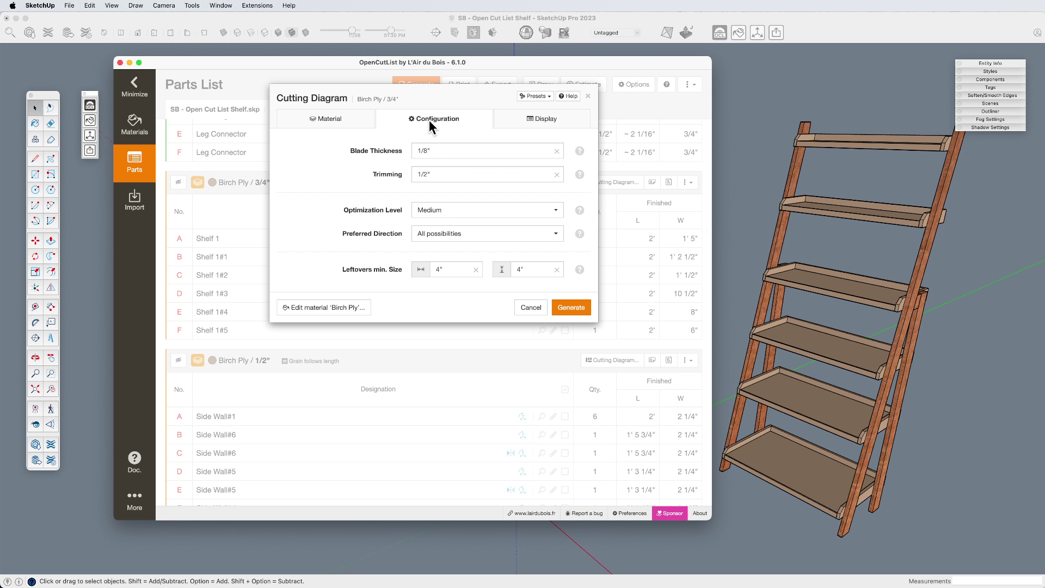
click(455, 212)
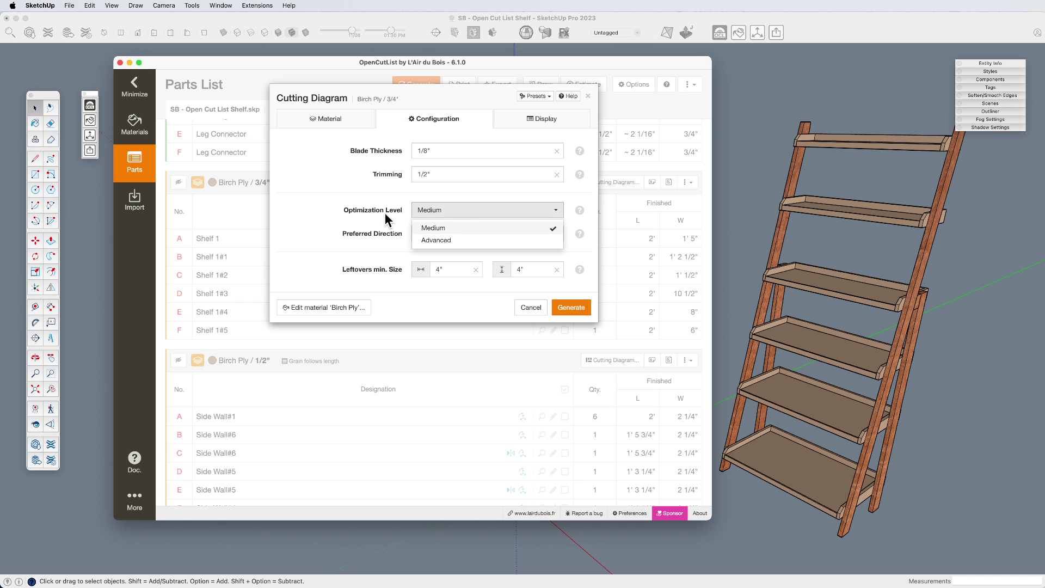
click(458, 241)
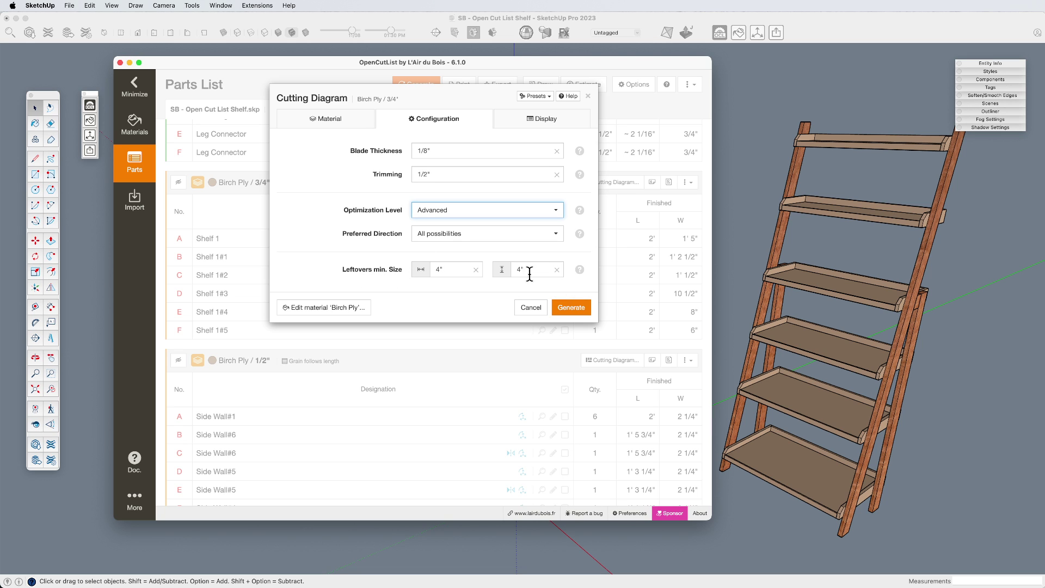
click(459, 267)
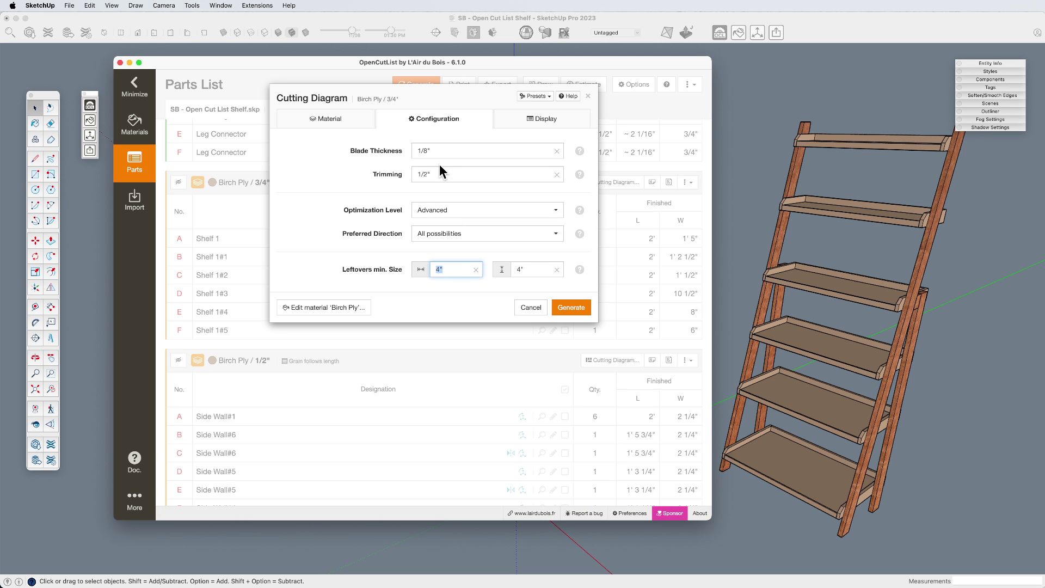
drag(439, 170, 406, 170)
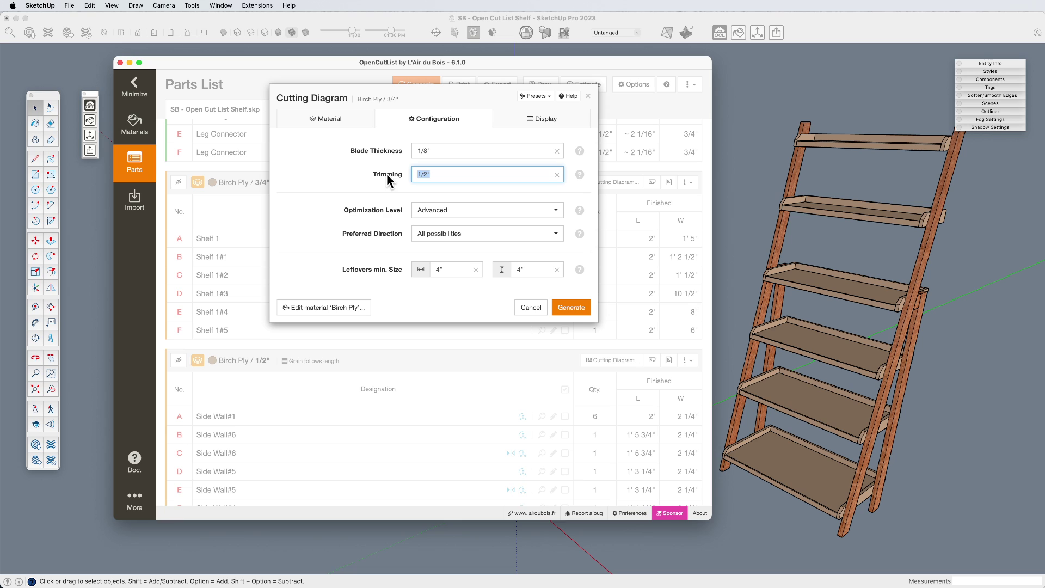
text(1)
click(566, 311)
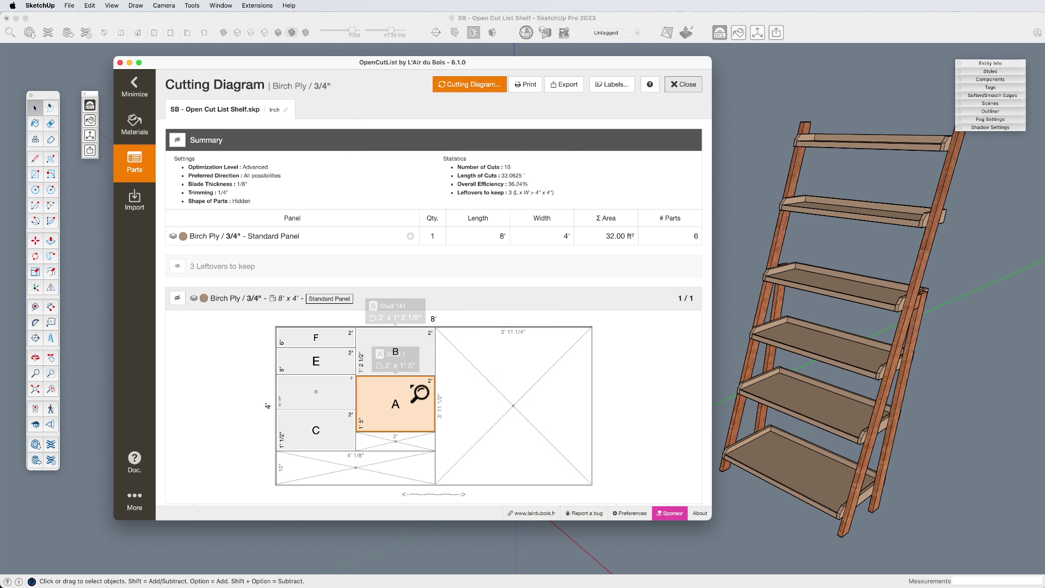
- Highlight part B of the cutting diagram in the model, review the diagram's parts table, and return to the parts list
scroll(316, 129, down, 2)
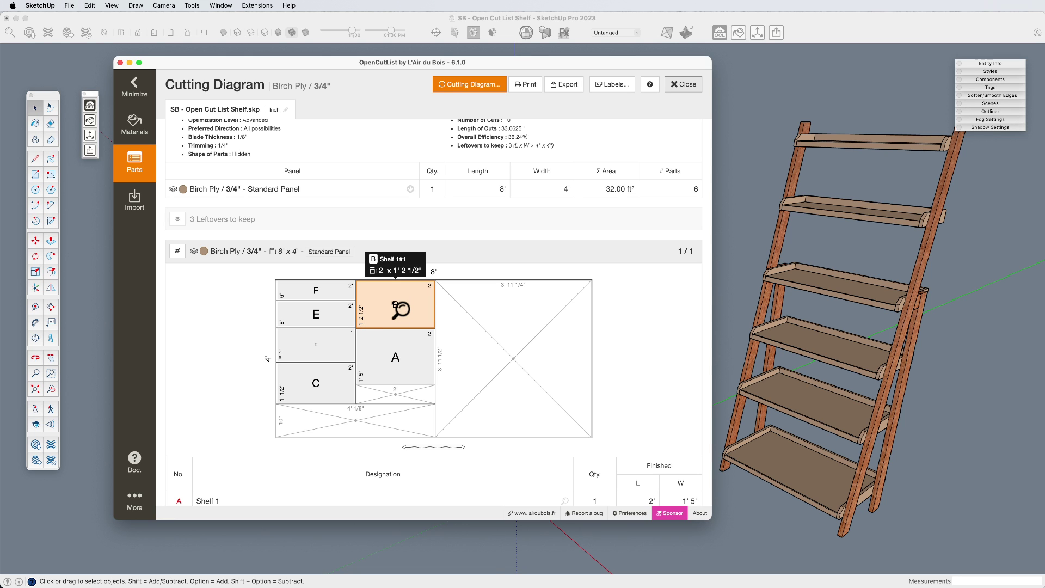
click(395, 306)
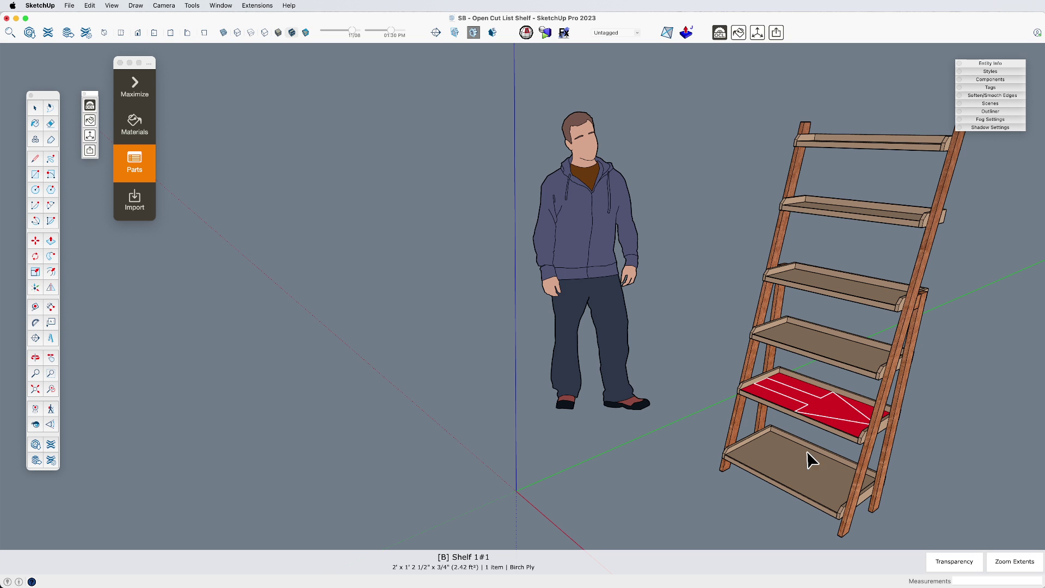
click(688, 387)
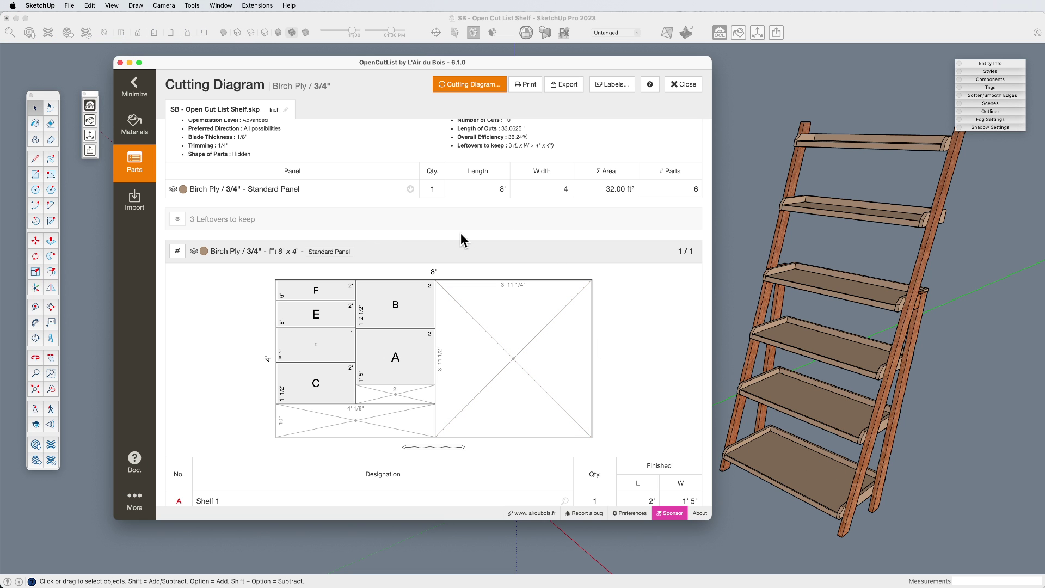
scroll(633, 389, down, 5)
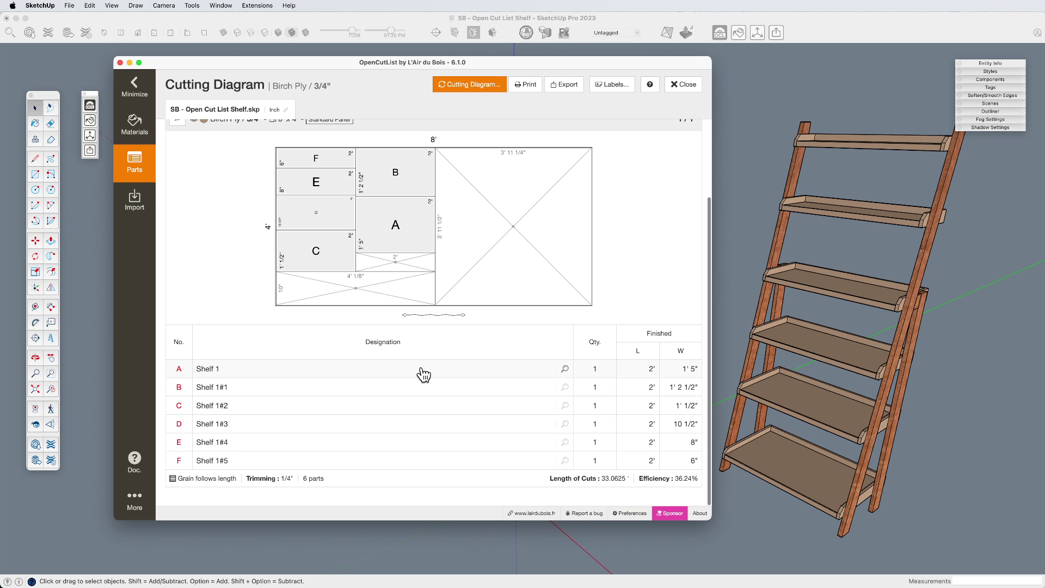
click(684, 85)
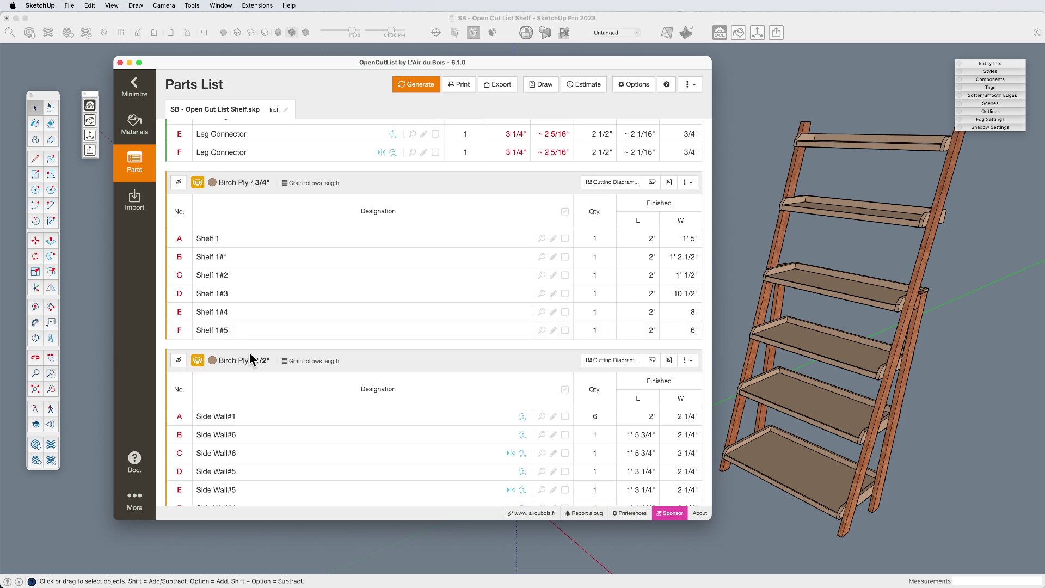
- Inspect the properties of the Side Wall#4 and Side Wall#3 parts in the 1/2" Birch Ply group without changing them
scroll(250, 355, down, 5)
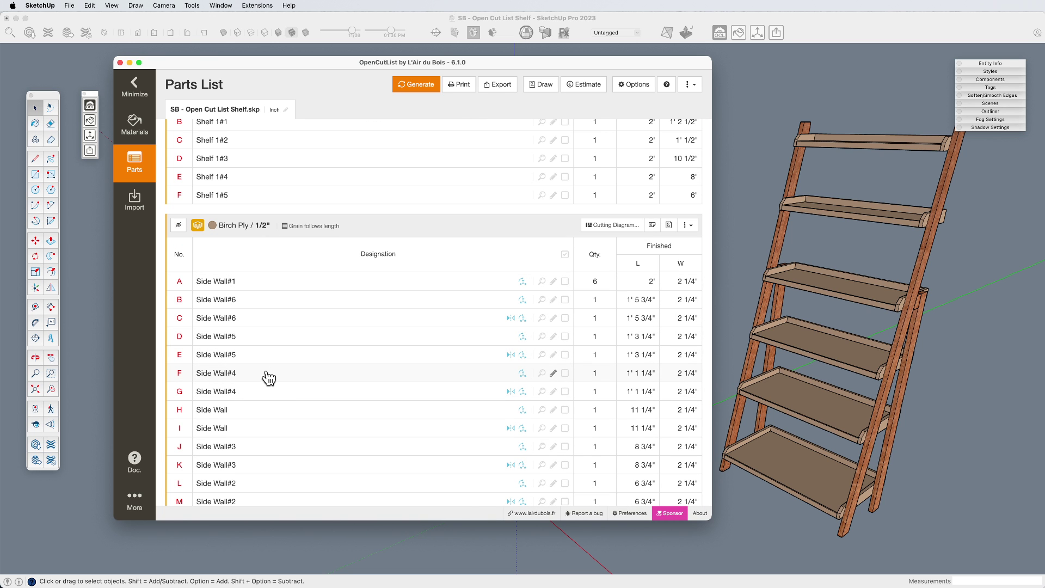
click(269, 375)
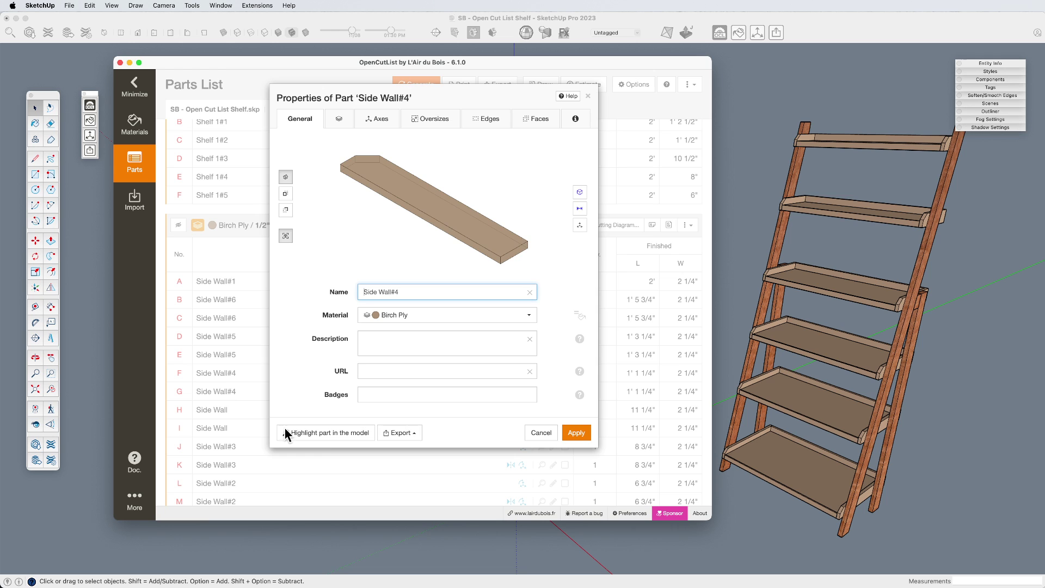
click(542, 434)
click(305, 467)
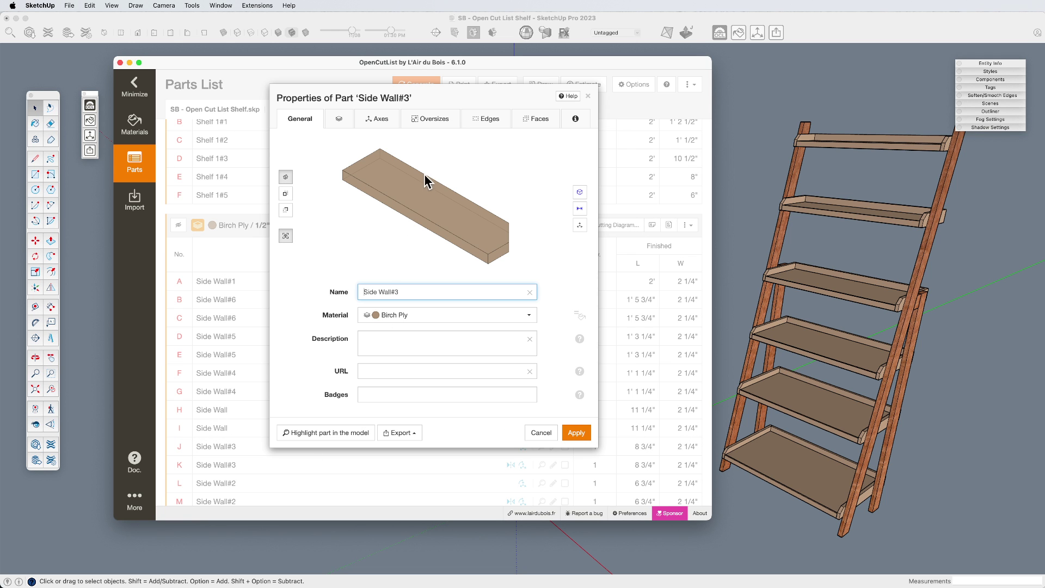
click(541, 433)
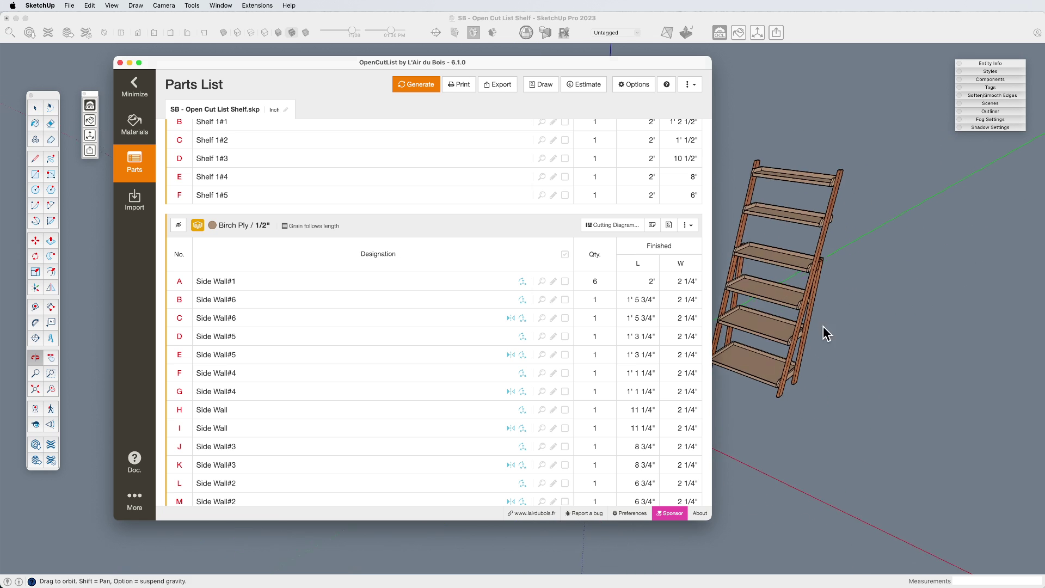
- Close OpenCutList and place a copy of the ladder shelf about 4' 9 1/2" beside the original
click(827, 327)
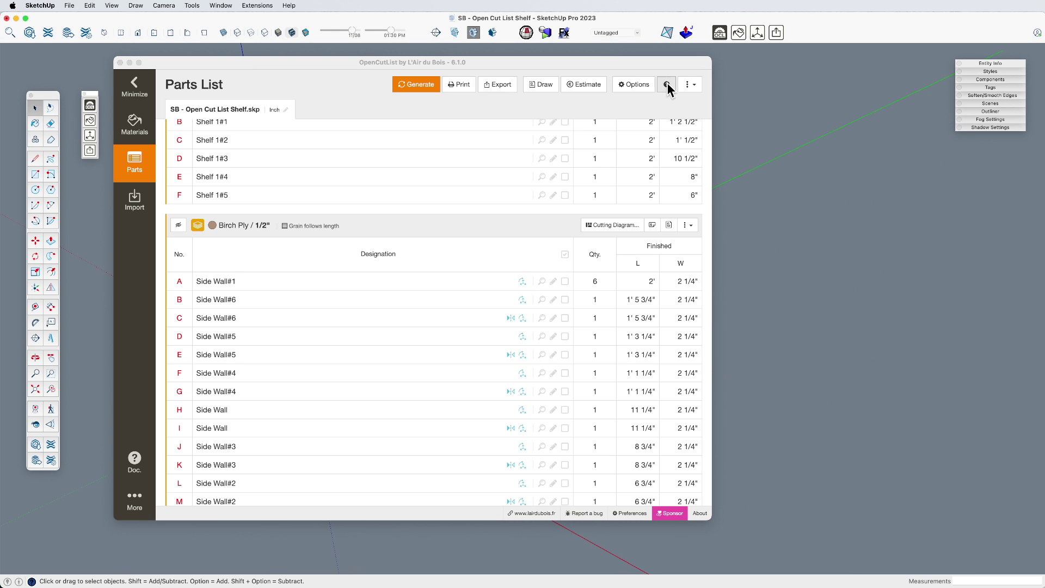
click(121, 63)
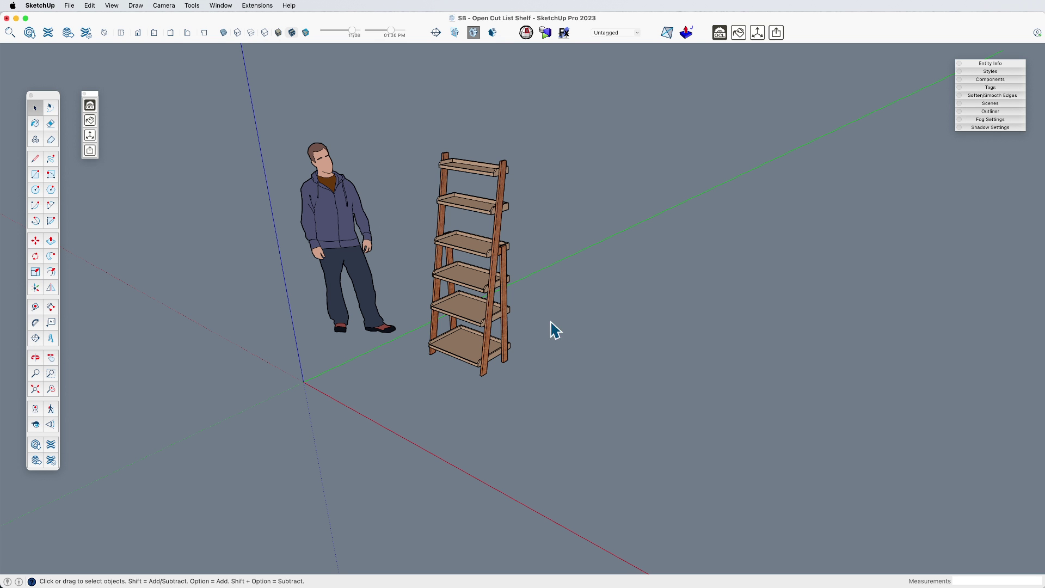
middle_drag(486, 322, 620, 354)
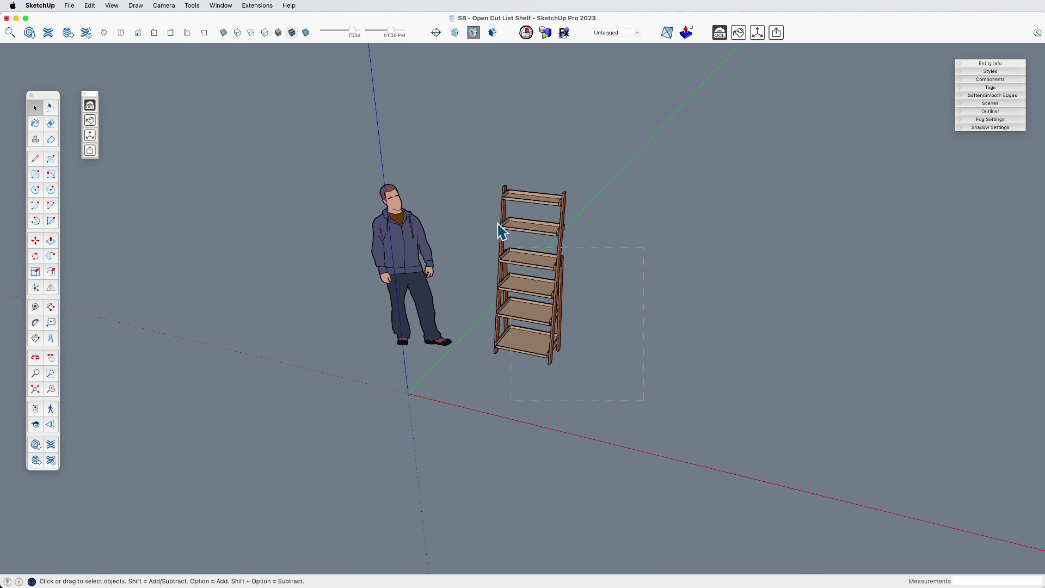
click(497, 184)
key(m)
key(alt)
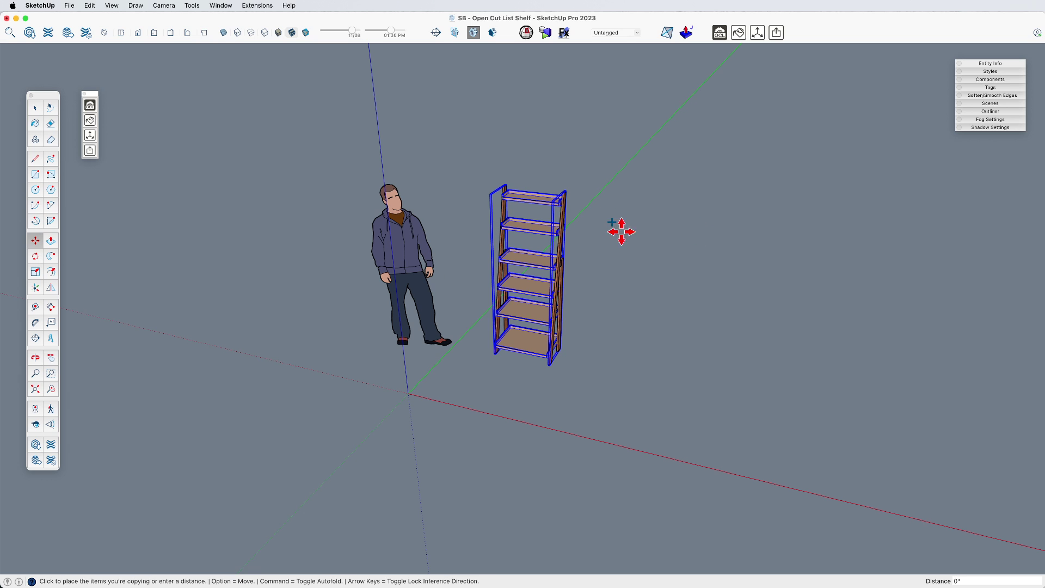
key(alt)
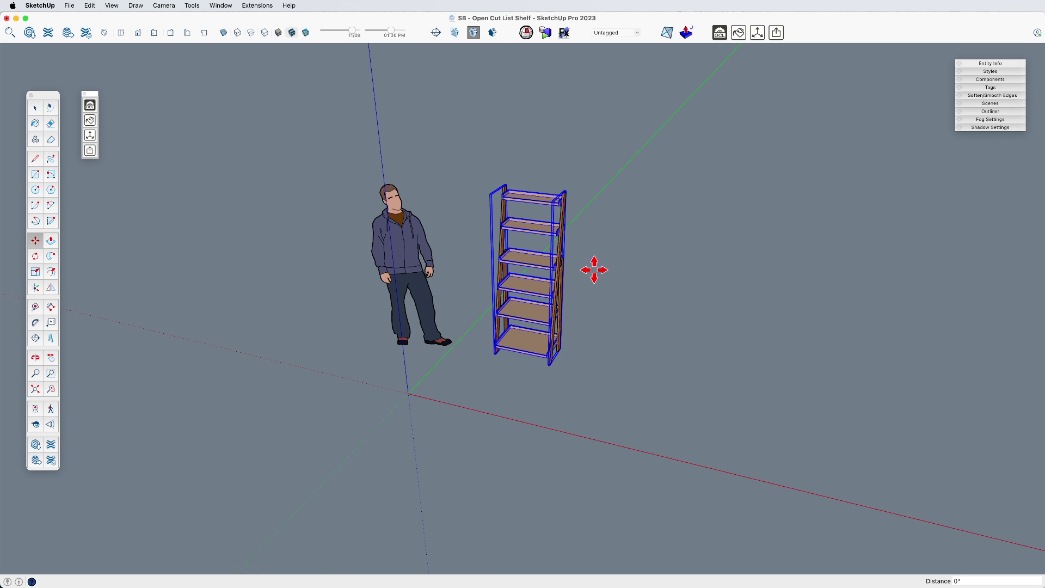
key(alt)
click(559, 266)
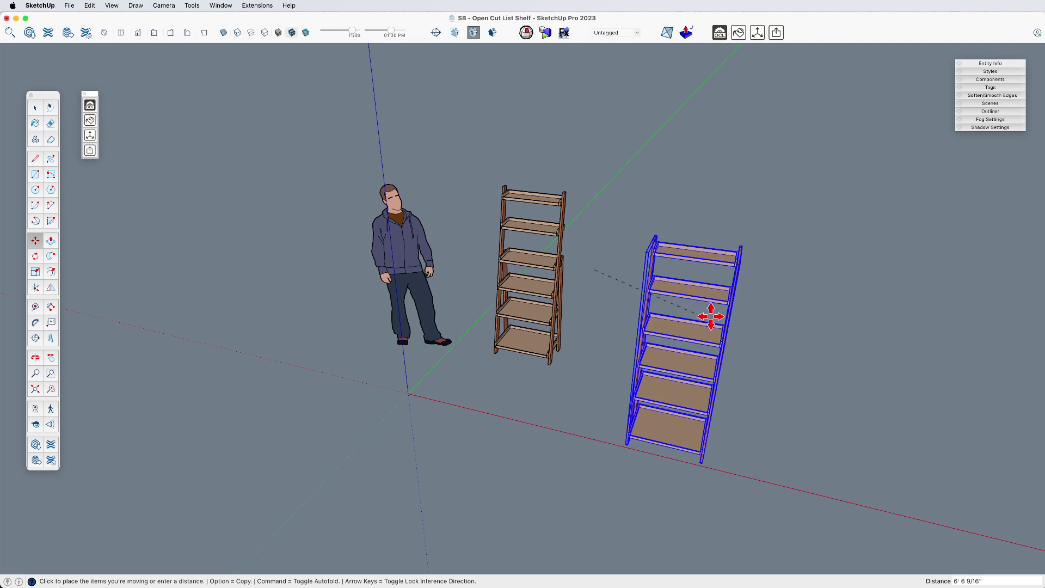
click(694, 288)
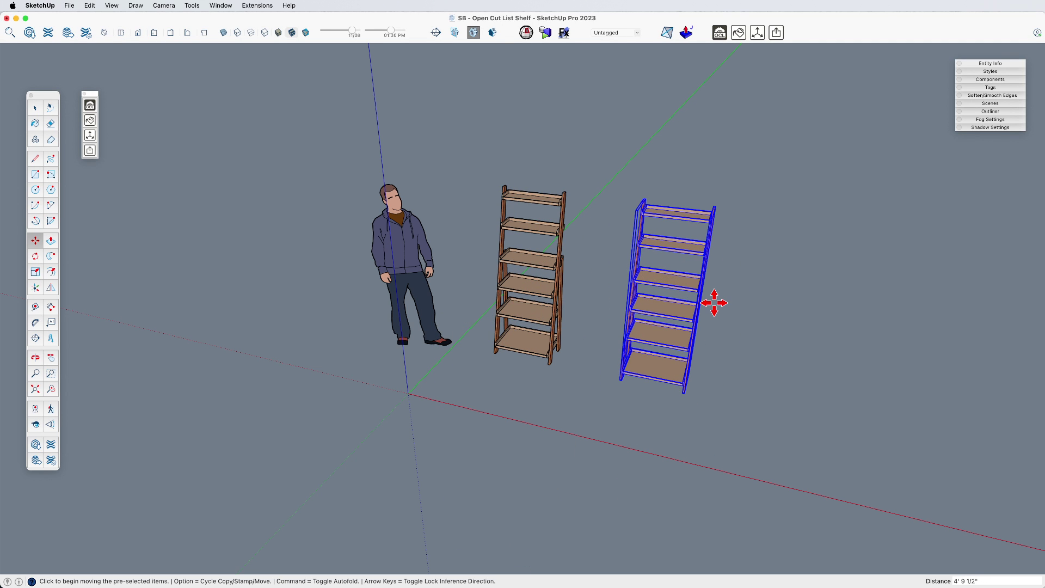
key(space)
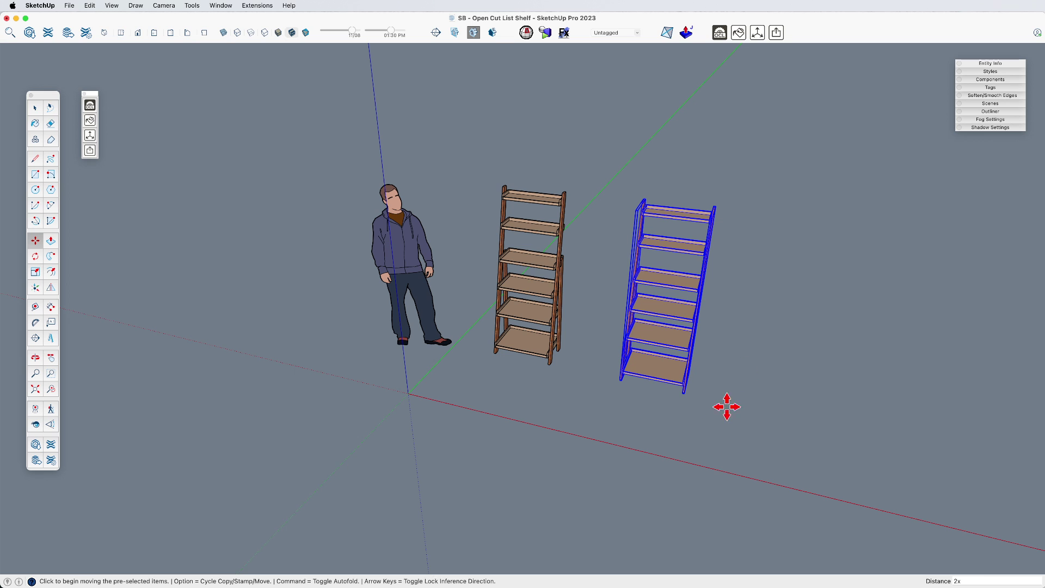
- Copy the second ladder shelf about 4' further along the red axis to make a third shelf
click(683, 440)
click(664, 284)
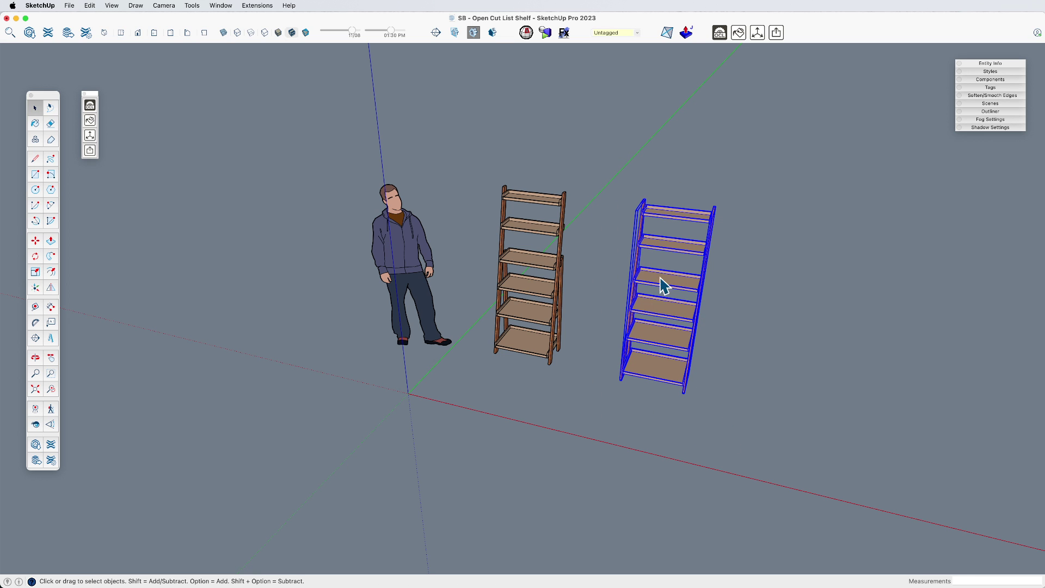
key(m)
click(730, 413)
key(alt)
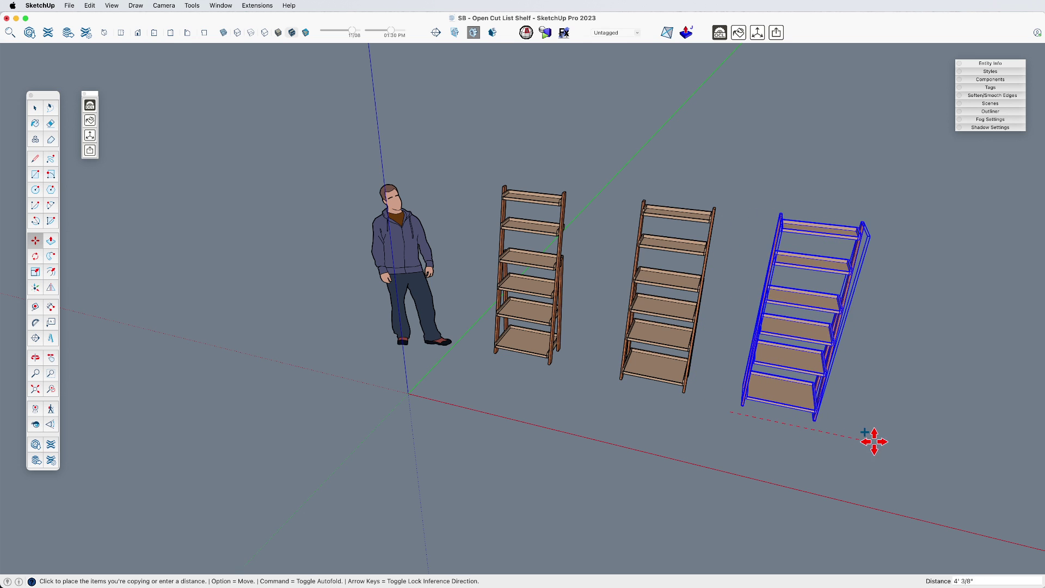
click(880, 440)
key(space)
click(800, 453)
middle_drag(800, 454, 571, 357)
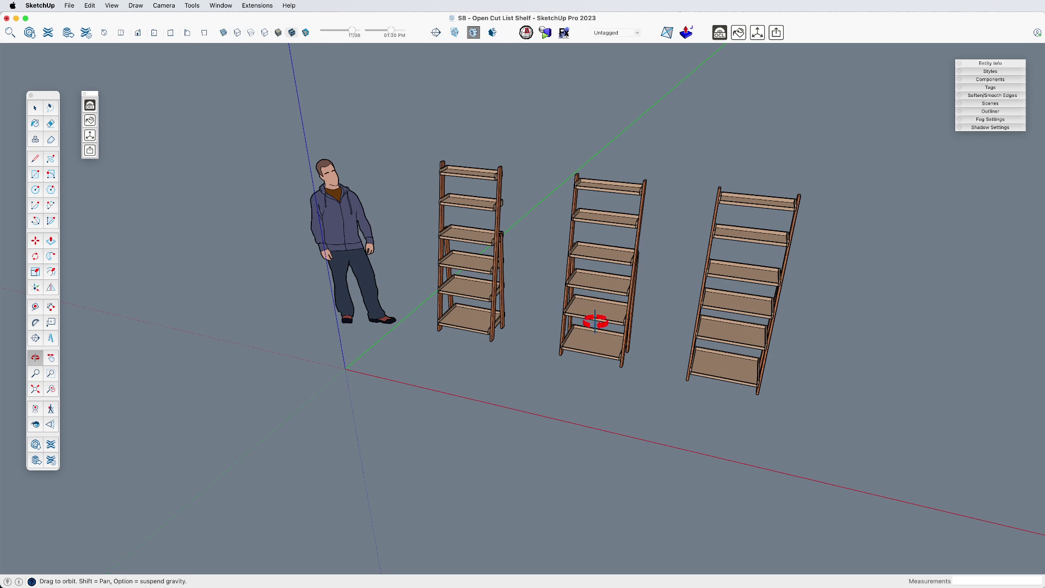
- Clear the selection, reopen OpenCutList and generate the parts list for all three ladder shelves
key(space)
drag(539, 130, 613, 176)
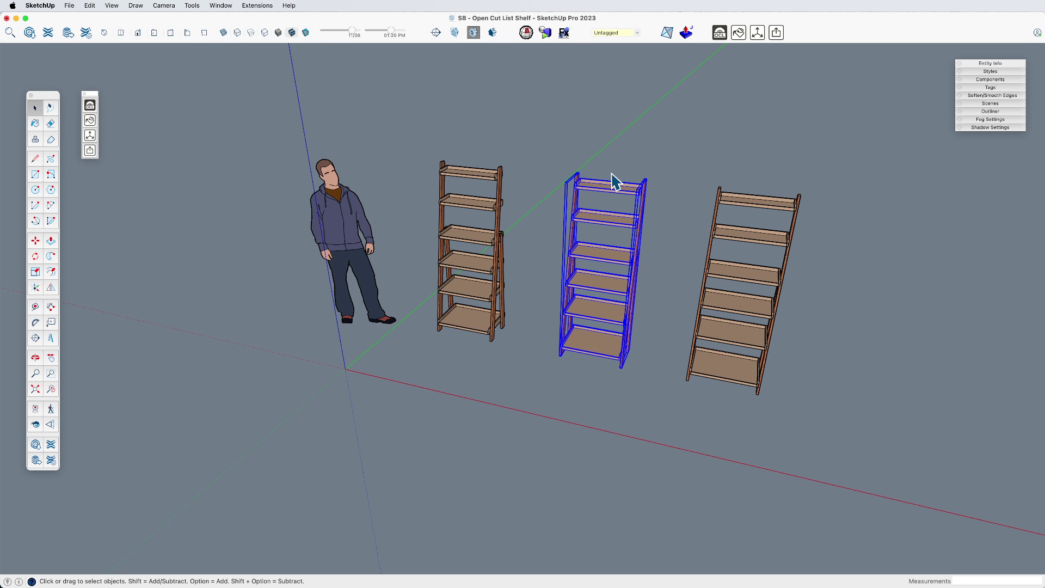
click(644, 343)
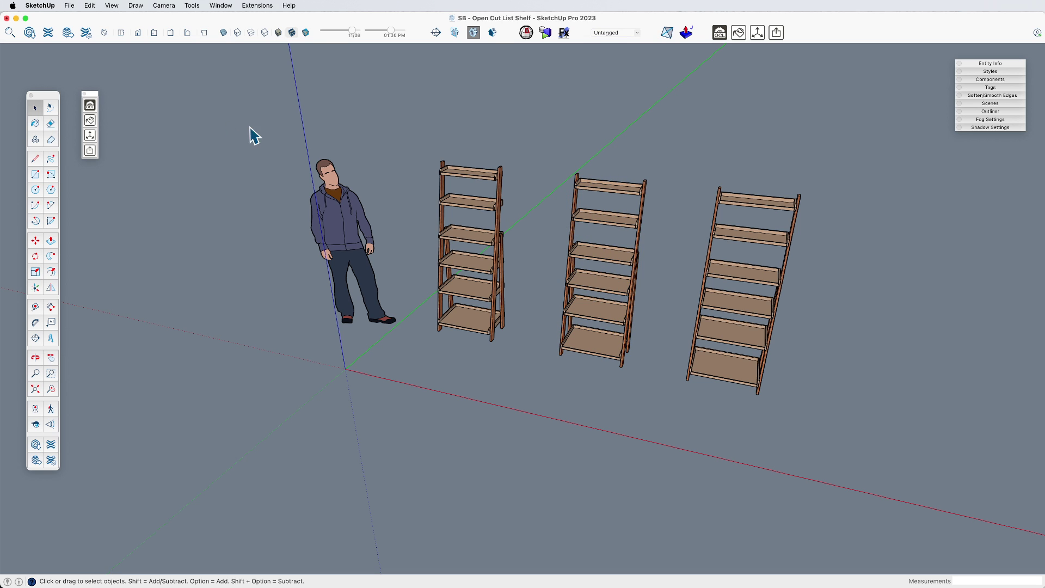
click(91, 108)
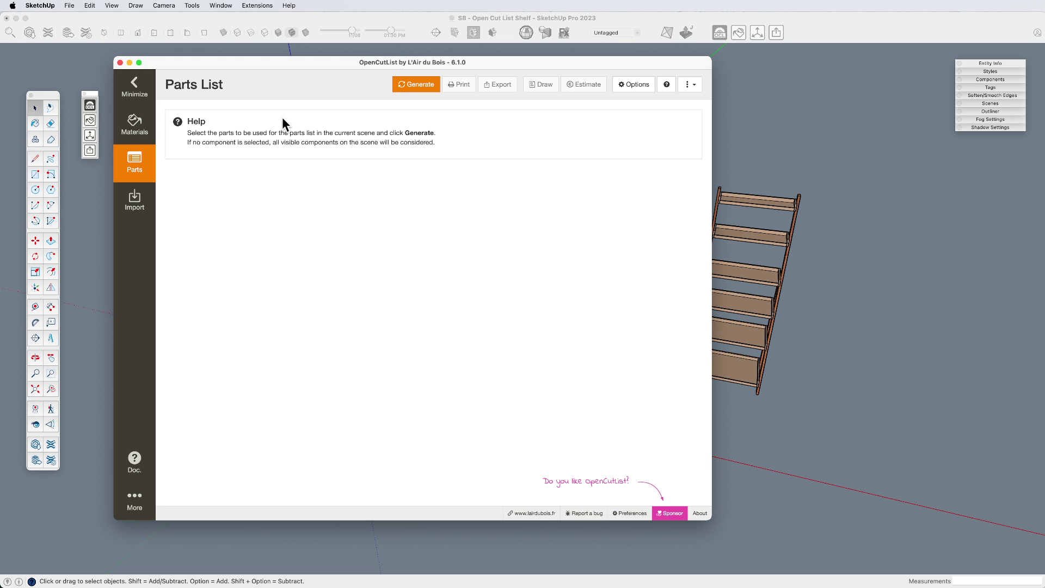
click(415, 86)
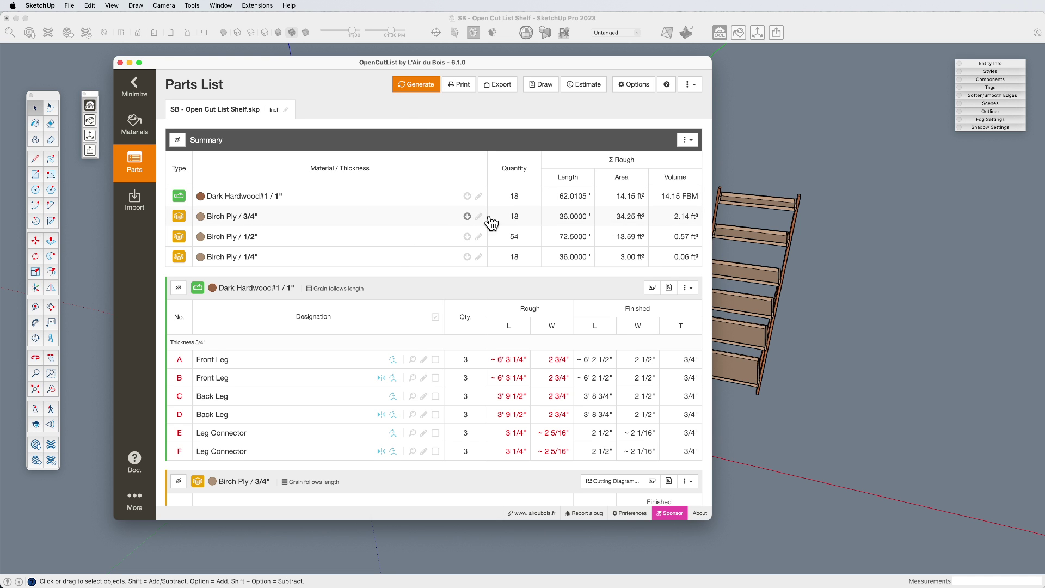
scroll(392, 259, down, 5)
scroll(373, 281, down, 1)
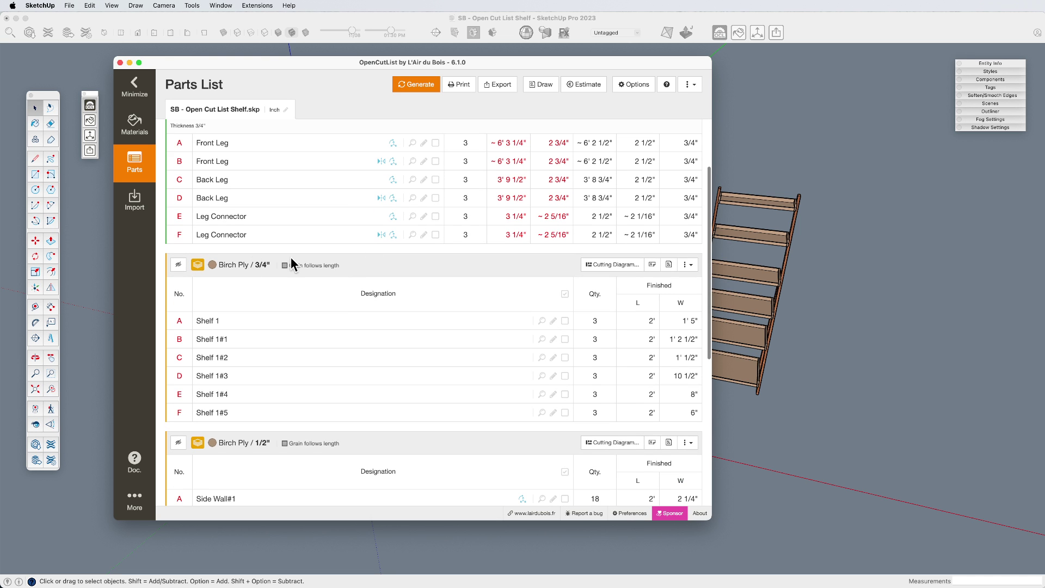
- Generate the 3/4" Birch Ply cutting diagram for all three shelves using the 96" x 48" panel, 1/4" trimming and Advanced optimization
click(610, 265)
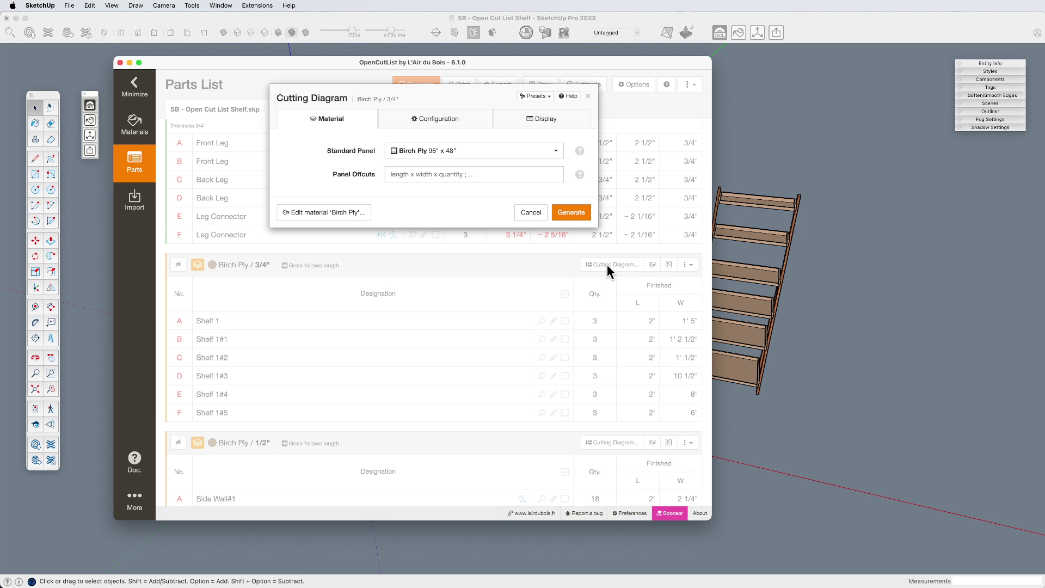
click(439, 121)
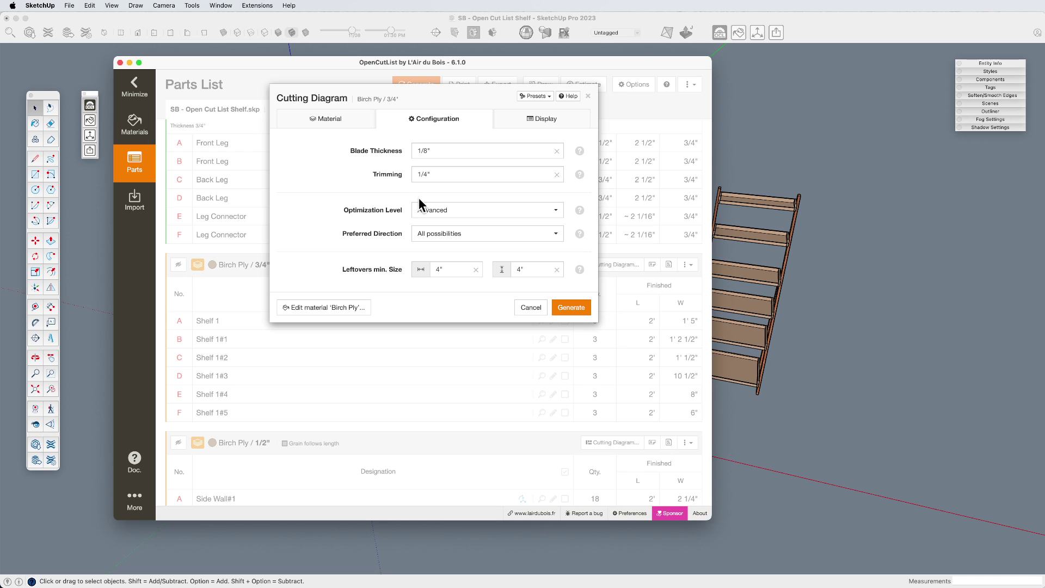
click(571, 313)
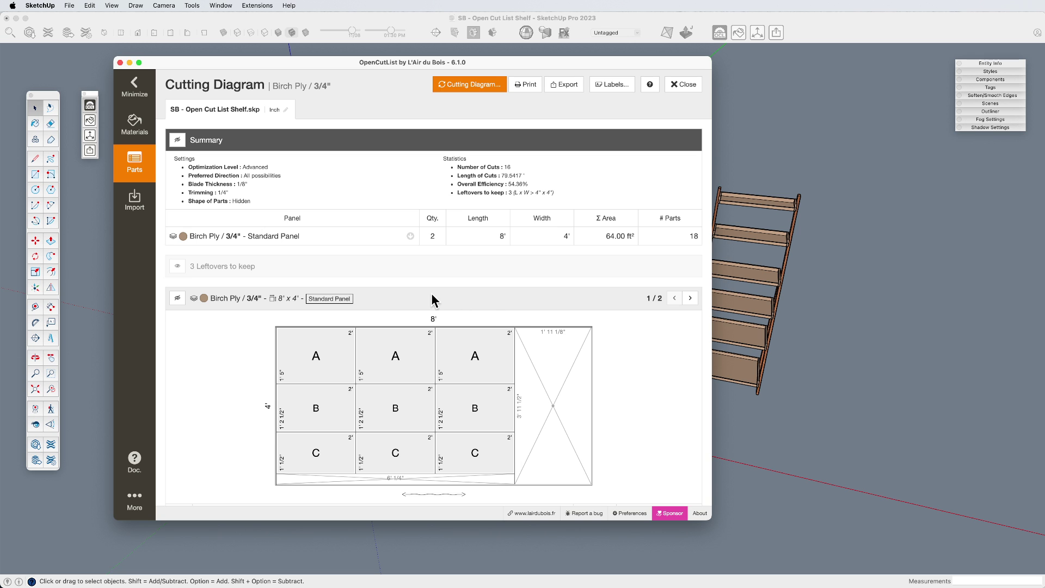
- Review both sheets of the 3/4" Birch Ply cutting diagram for the three shelves and close the diagram
scroll(618, 326, down, 2)
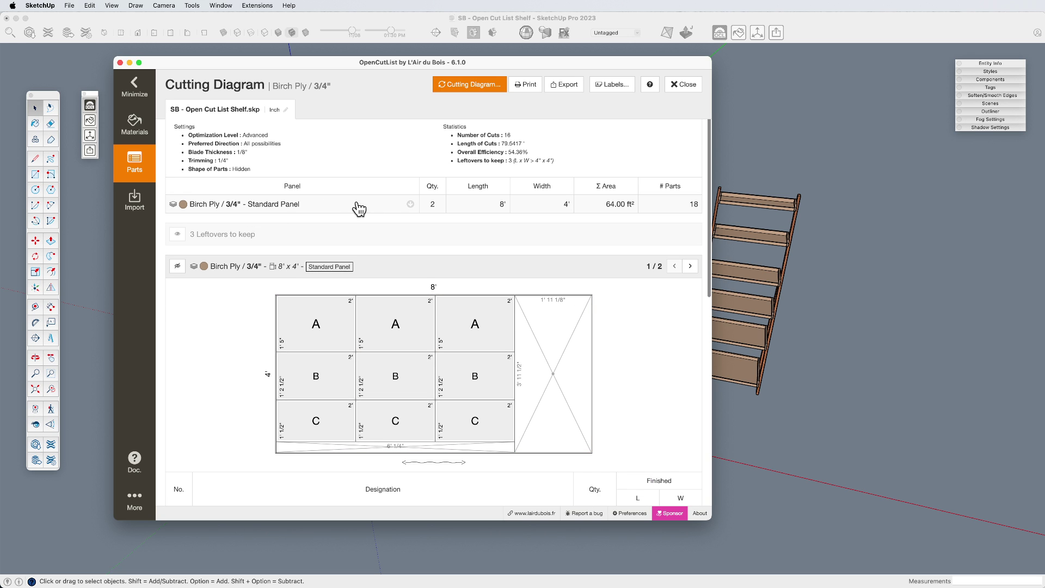
scroll(397, 264, down, 2)
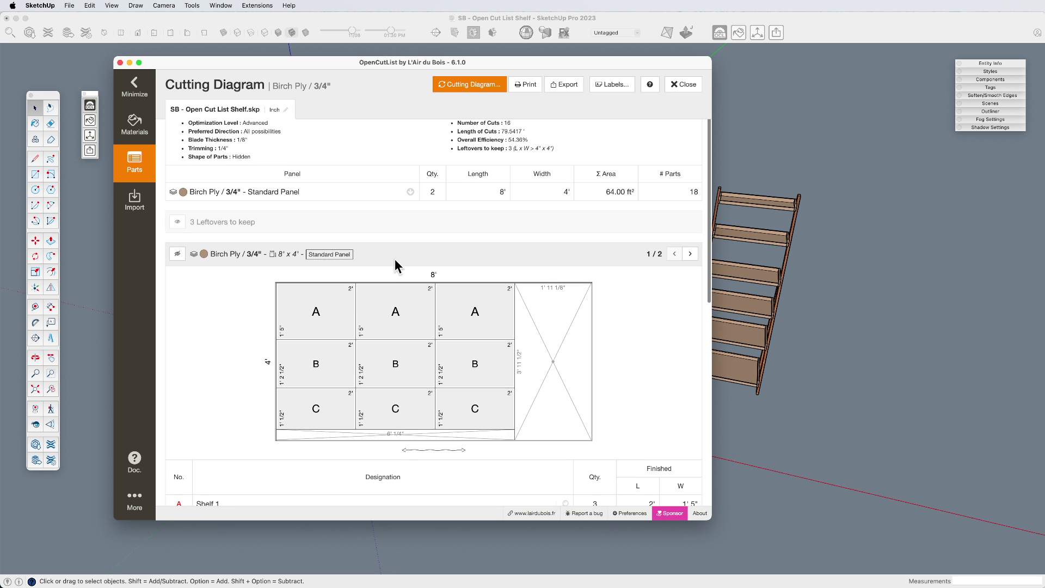
scroll(479, 334, down, 15)
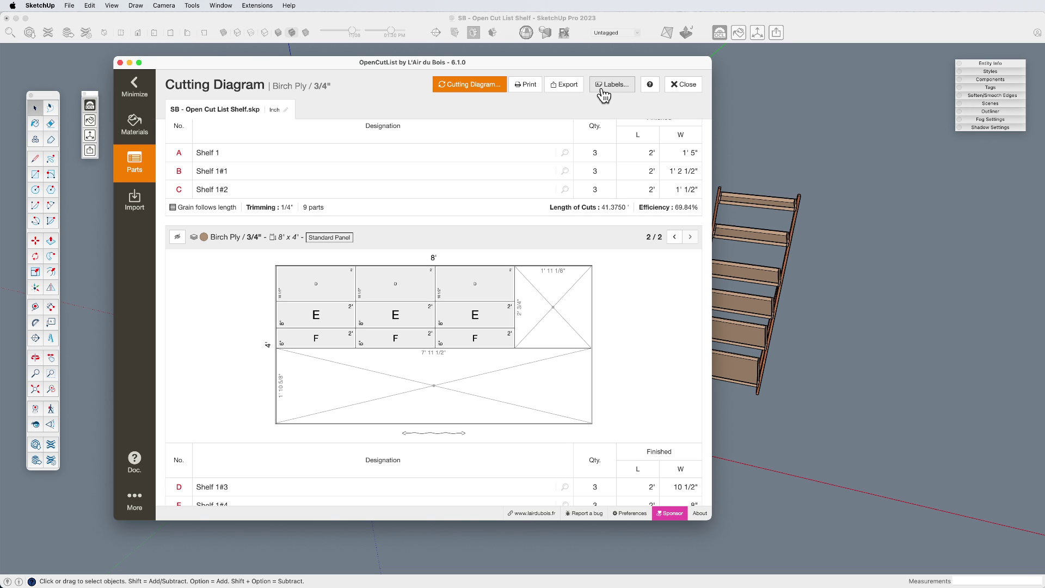
click(676, 92)
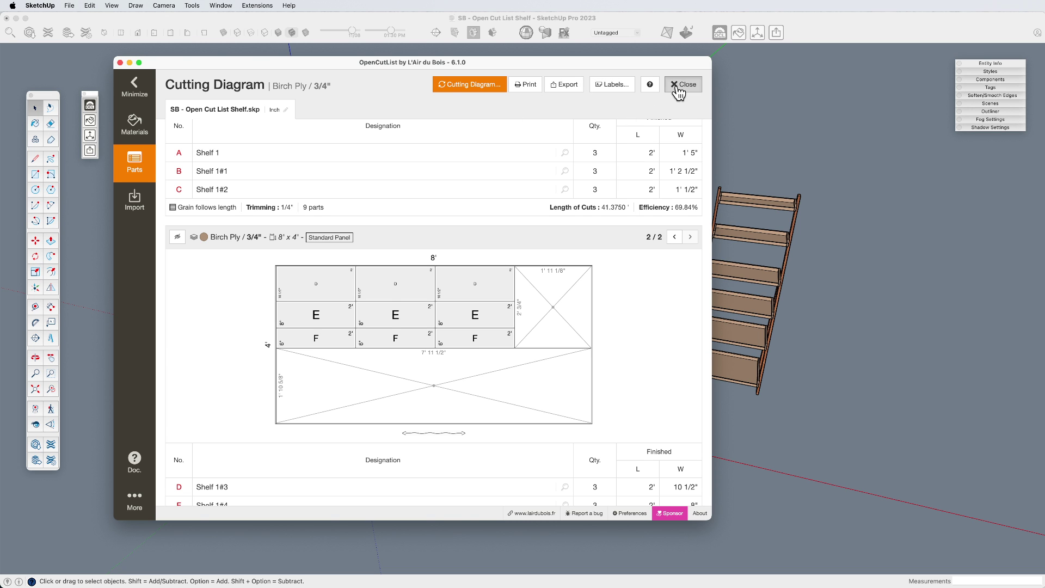
- Check the label layout for the Dark Hardwood#1 / 1" group and cancel without generating labels
scroll(351, 389, up, 4)
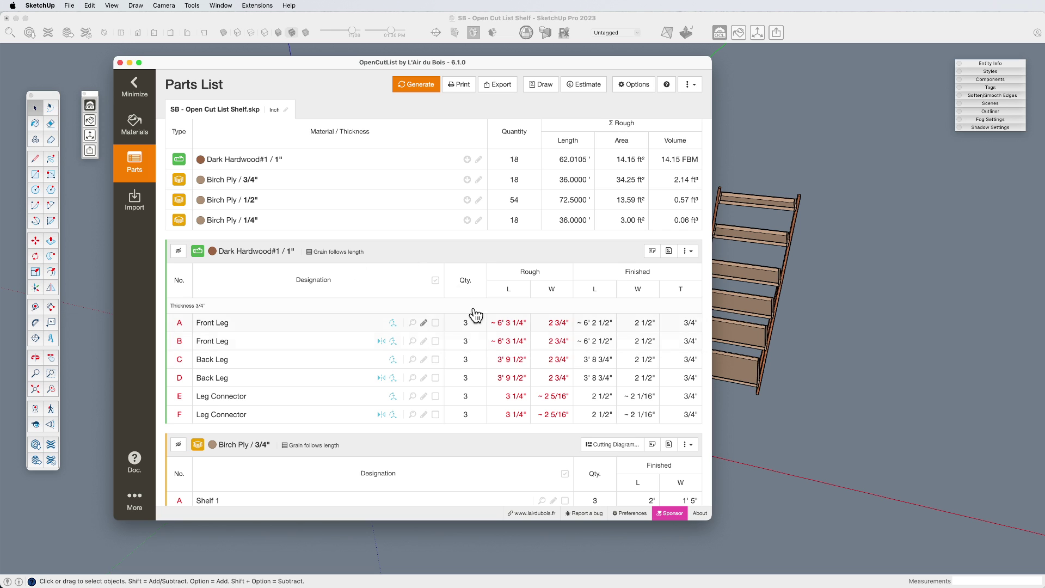
scroll(364, 337, down, 3)
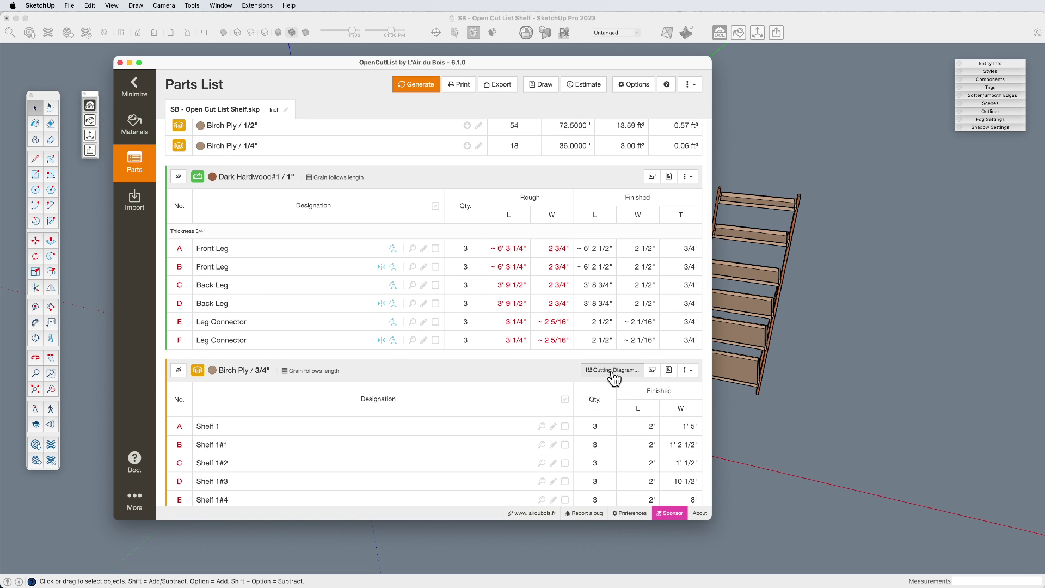
scroll(509, 357, up, 2)
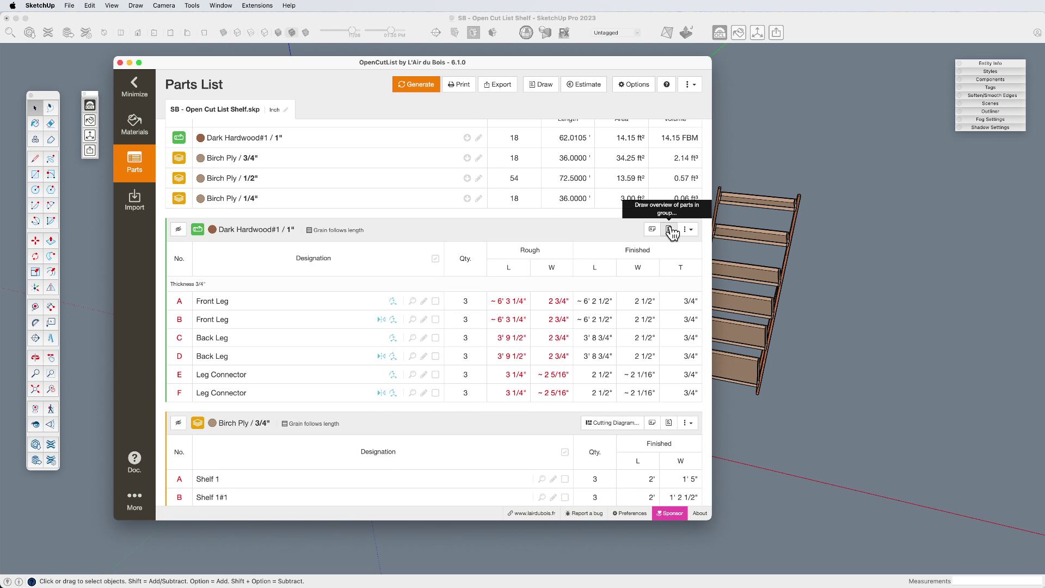
click(652, 230)
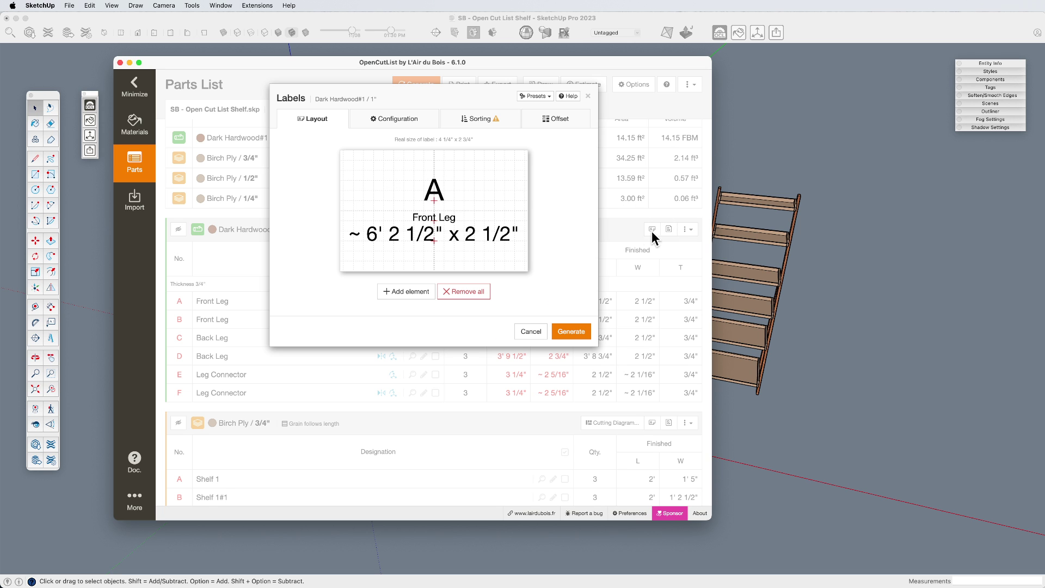
click(534, 331)
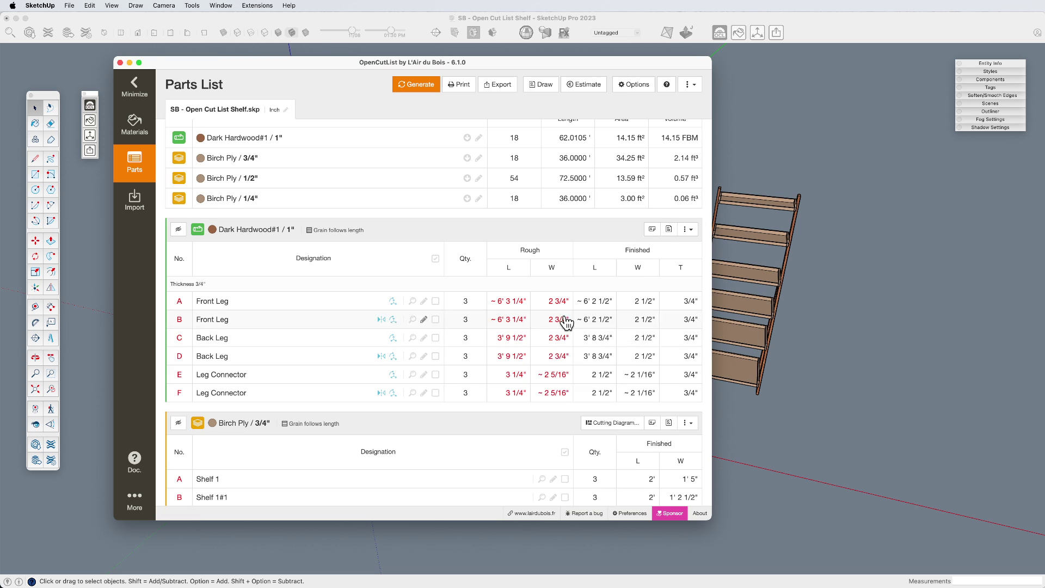
- Generate a labelled drawing of the Dark Hardwood#1 / 1" group with the parts shown without color
click(669, 229)
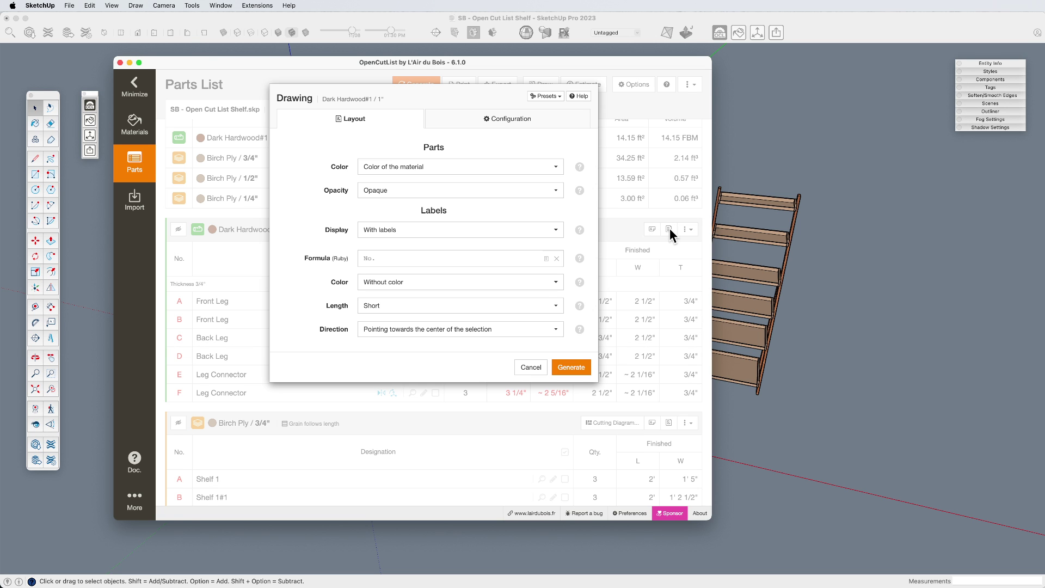
click(443, 171)
click(436, 183)
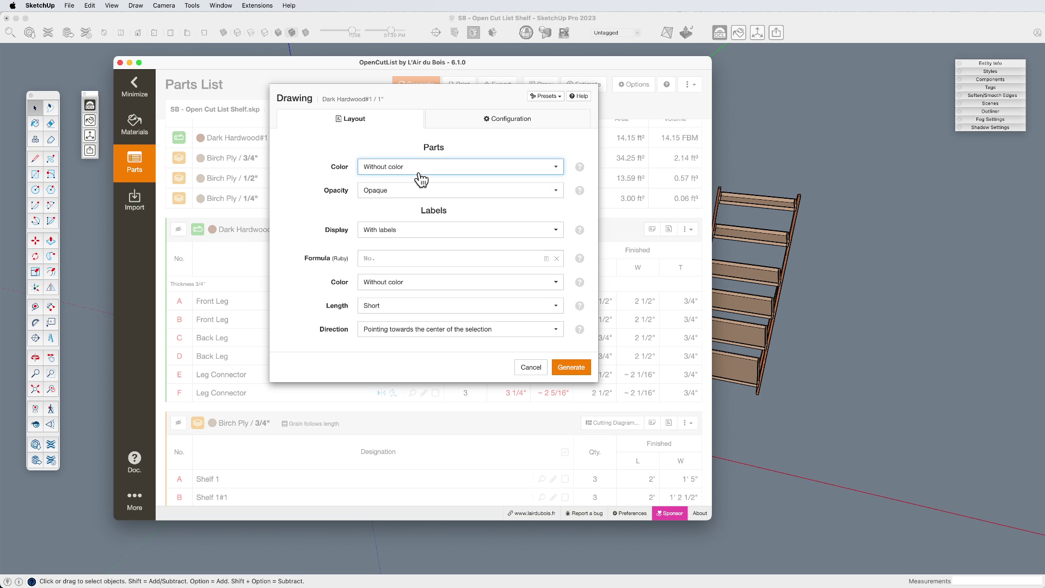
click(568, 369)
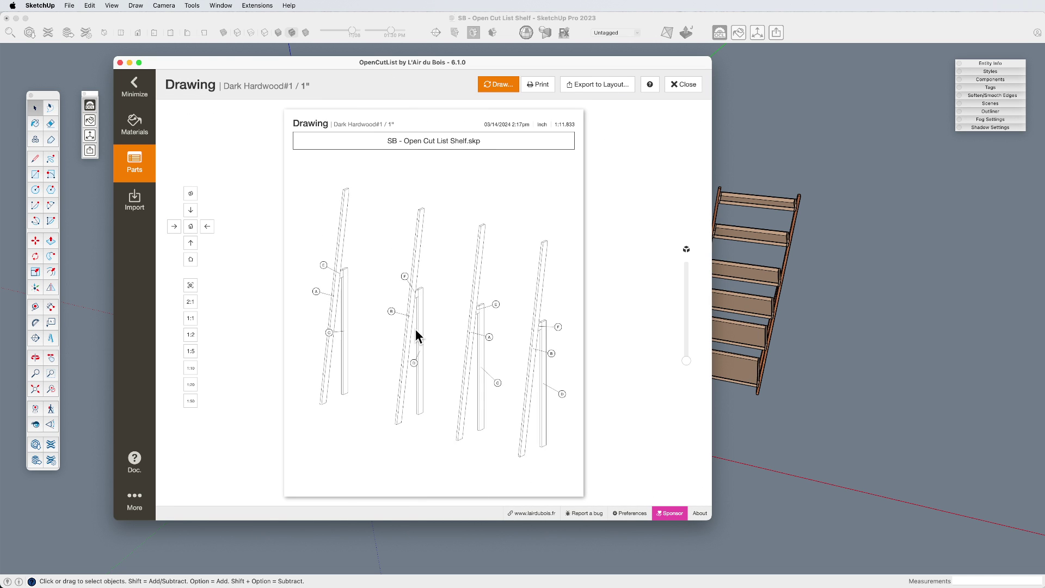
- Fit the leg assemblies of all three shelves on the drawing page at about 1:13.8 scale and close the drawing
mouse_move(416, 328)
mouse_down()
mouse_move(357, 320)
mouse_move(356, 294)
mouse_move(407, 309)
mouse_move(394, 339)
mouse_move(425, 368)
mouse_move(426, 338)
mouse_move(395, 326)
mouse_move(445, 341)
mouse_up()
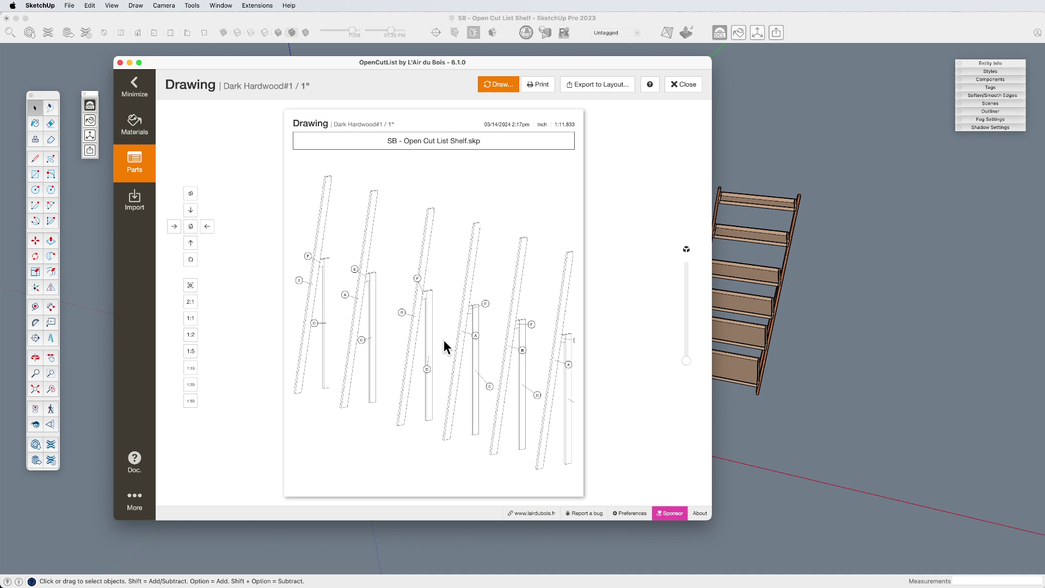
scroll(533, 357, down, 3)
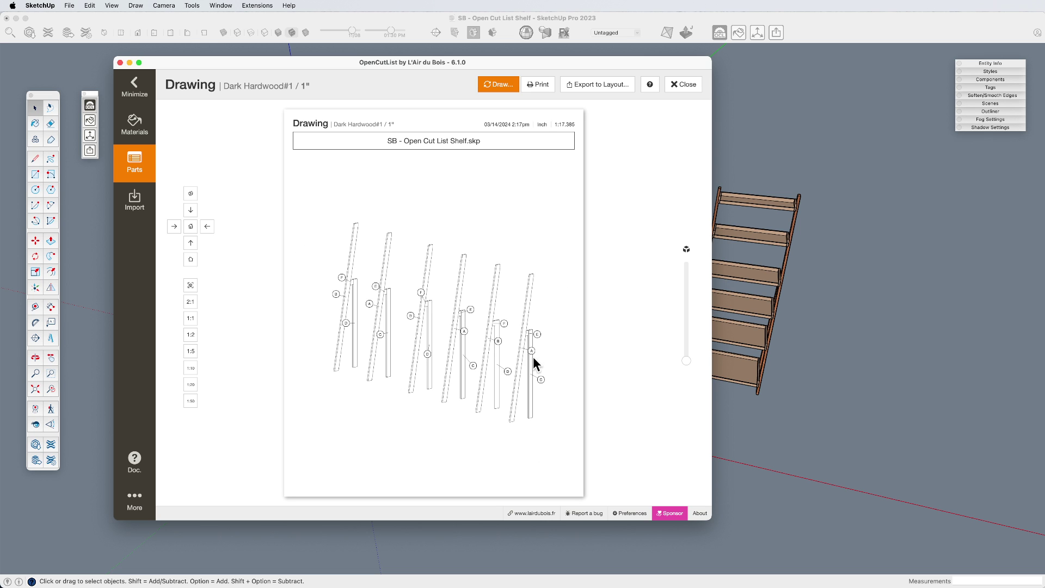
scroll(497, 347, up, 1)
scroll(476, 321, up, 1)
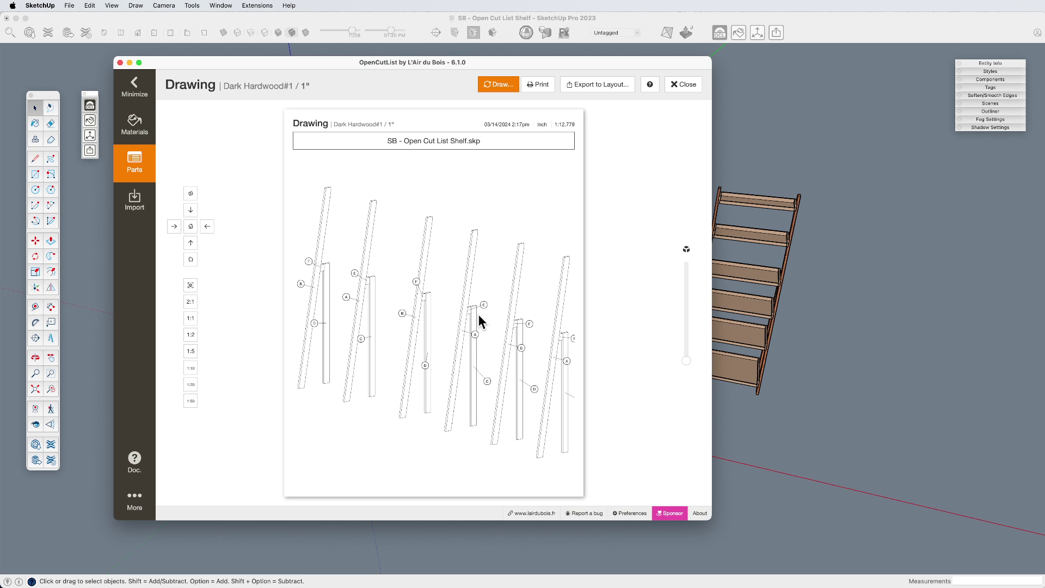
scroll(478, 339, down, 1)
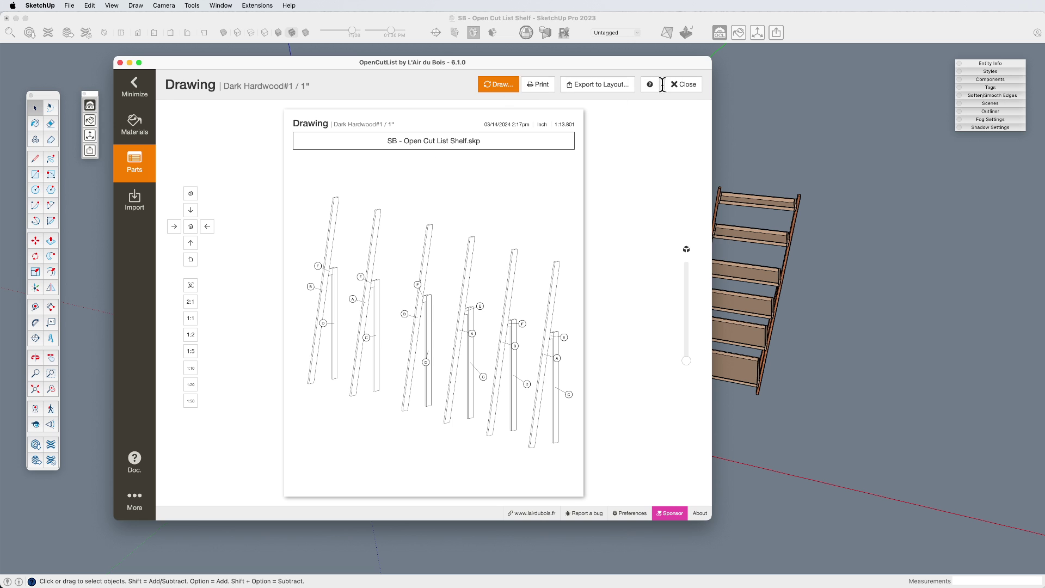
click(685, 84)
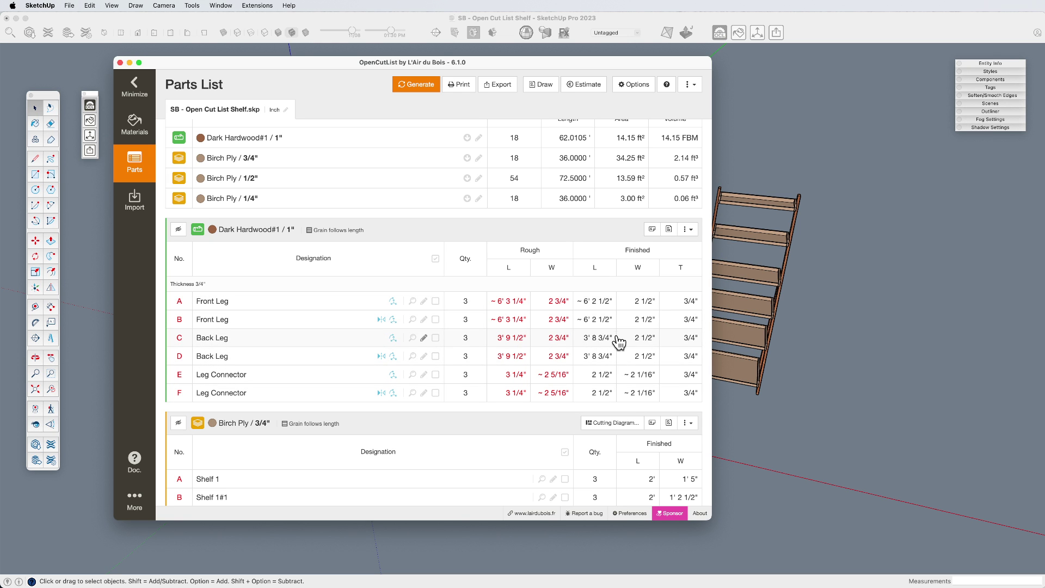
- Regenerate the Dark Hardwood#1 / 1" drawing with the same settings, review it and close it
click(669, 229)
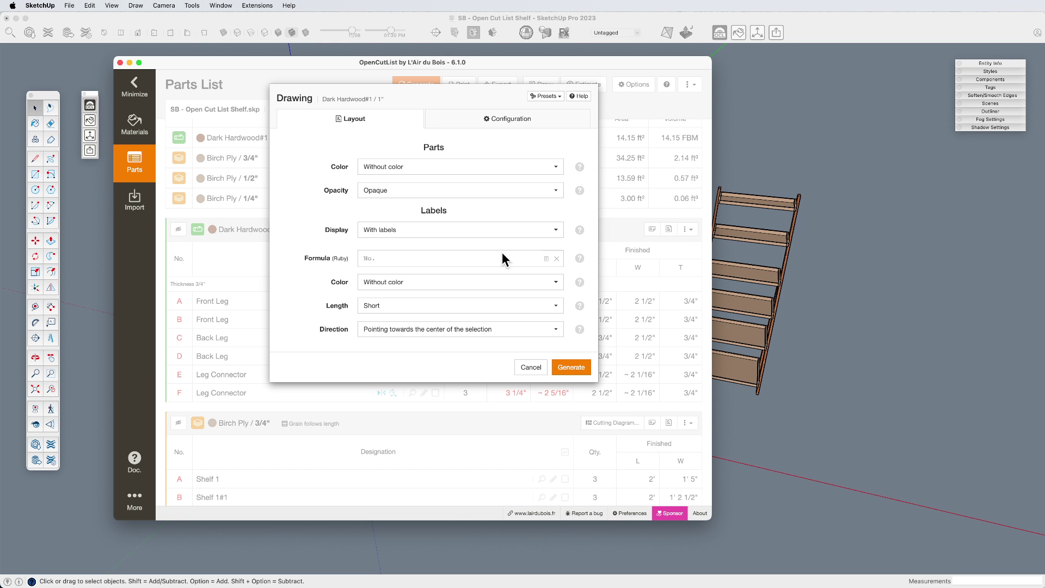
click(565, 365)
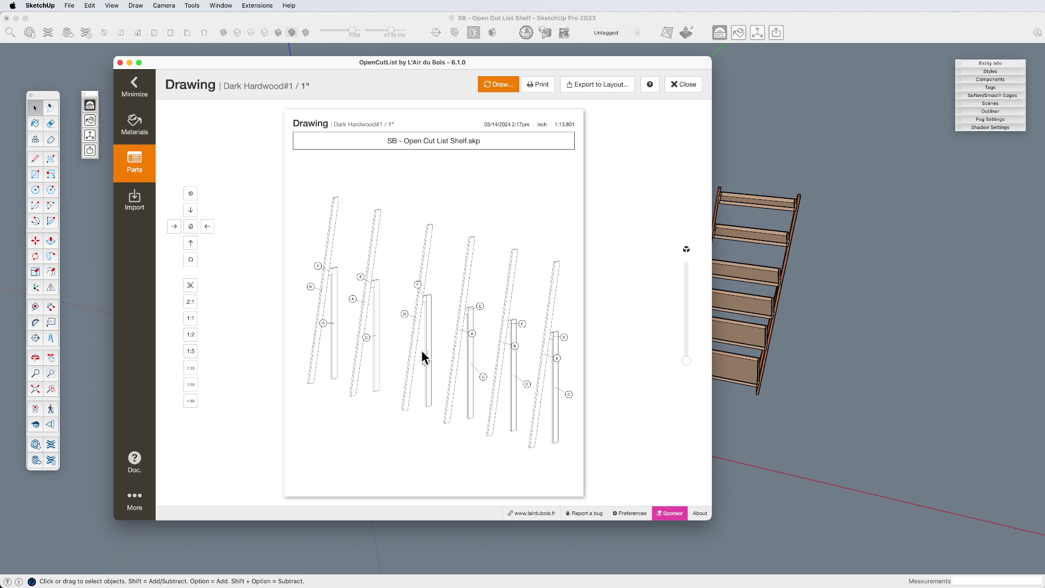
click(685, 85)
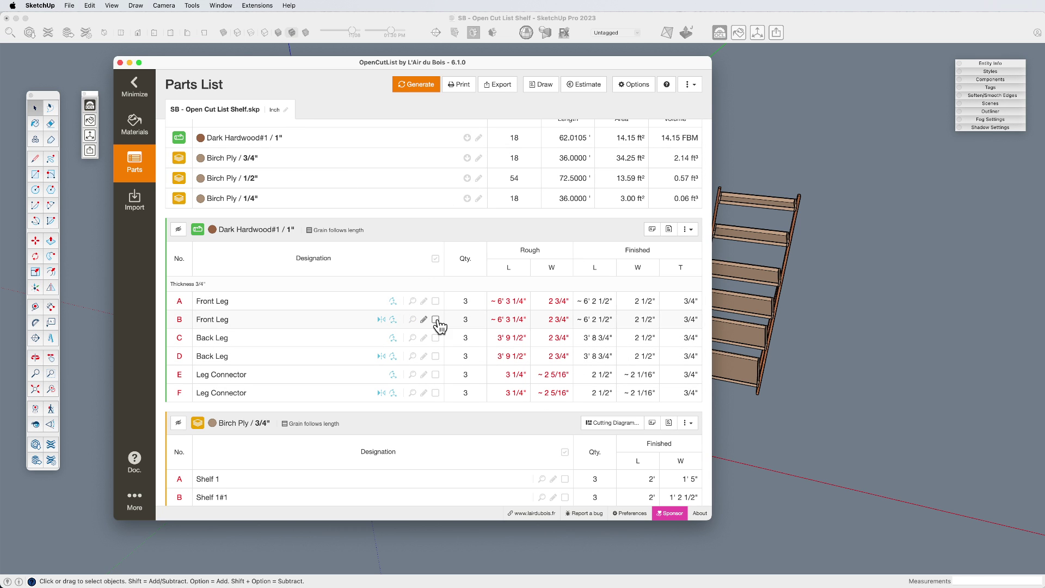
- Close OpenCutList and delete the two copied ladder shelves, keeping only the original
click(121, 64)
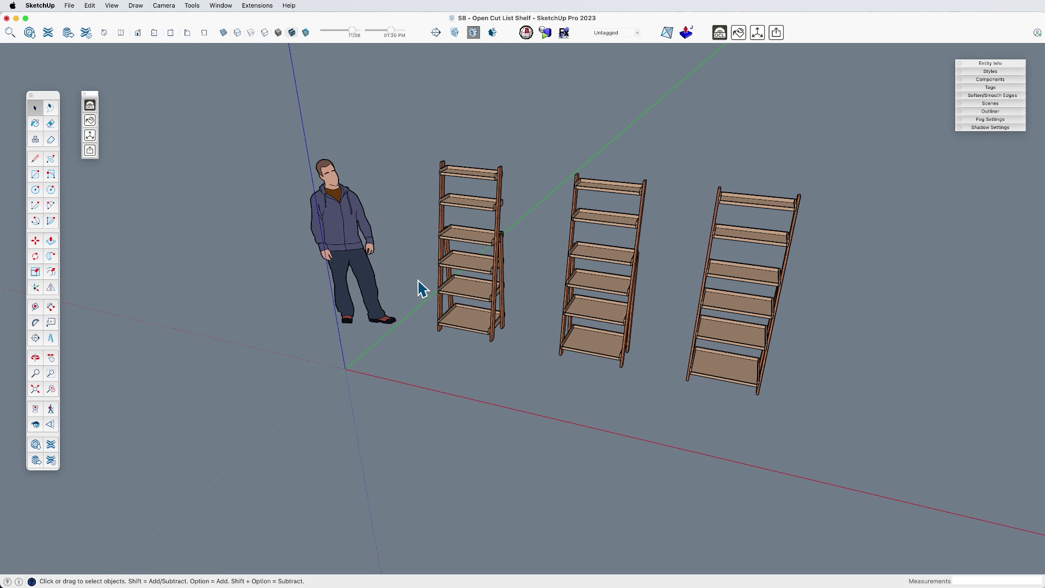
middle_drag(761, 432, 805, 404)
drag(860, 443, 547, 98)
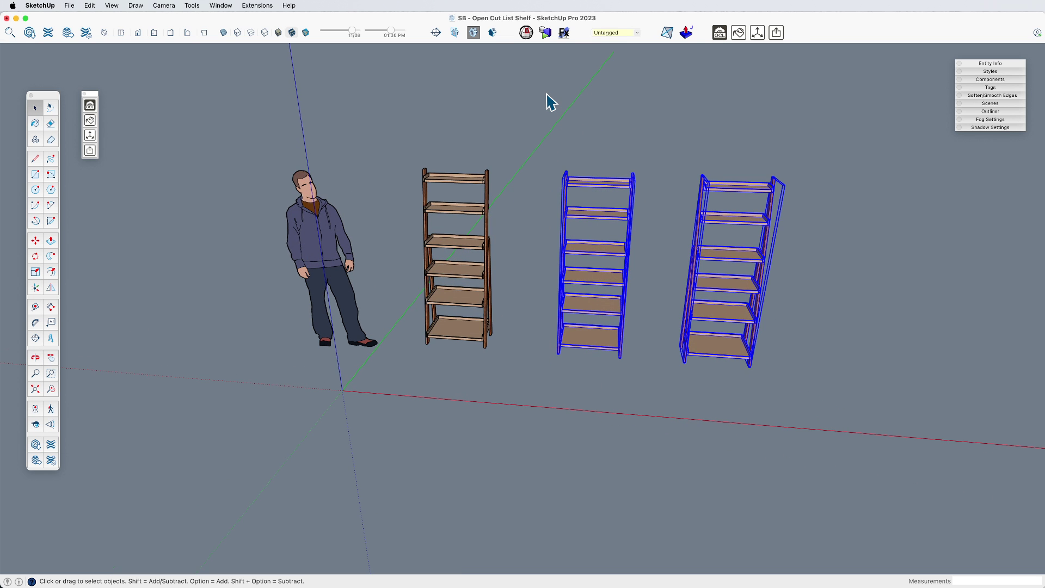
key(Delete)
- Inspect the front leg of the remaining ladder shelf up close with the Tape Measure tool
scroll(463, 200, up, 4)
middle_drag(478, 263, 516, 252)
scroll(495, 261, up, 10)
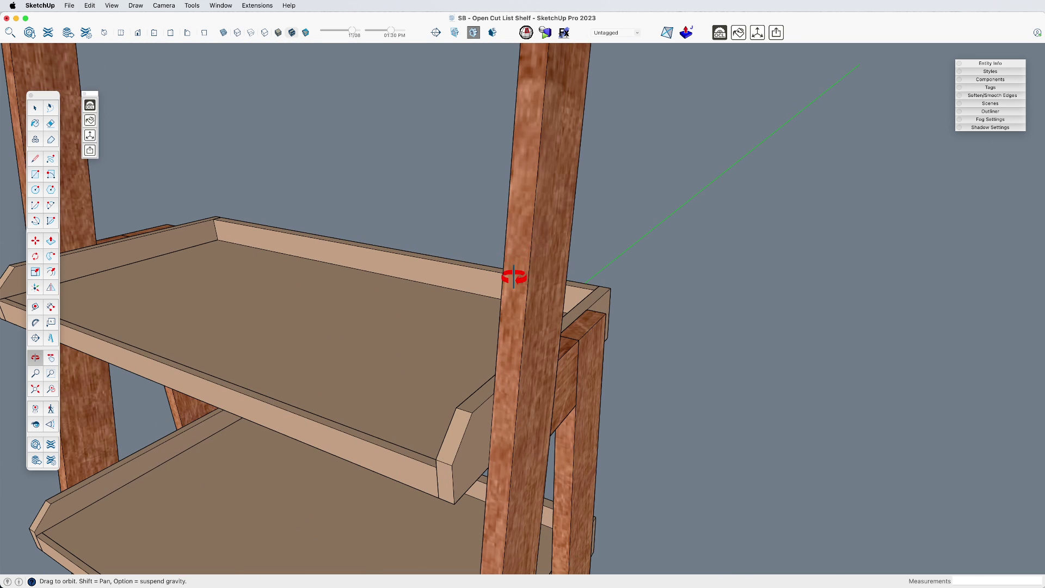
key(t)
click(504, 267)
scroll(532, 278, down, 12)
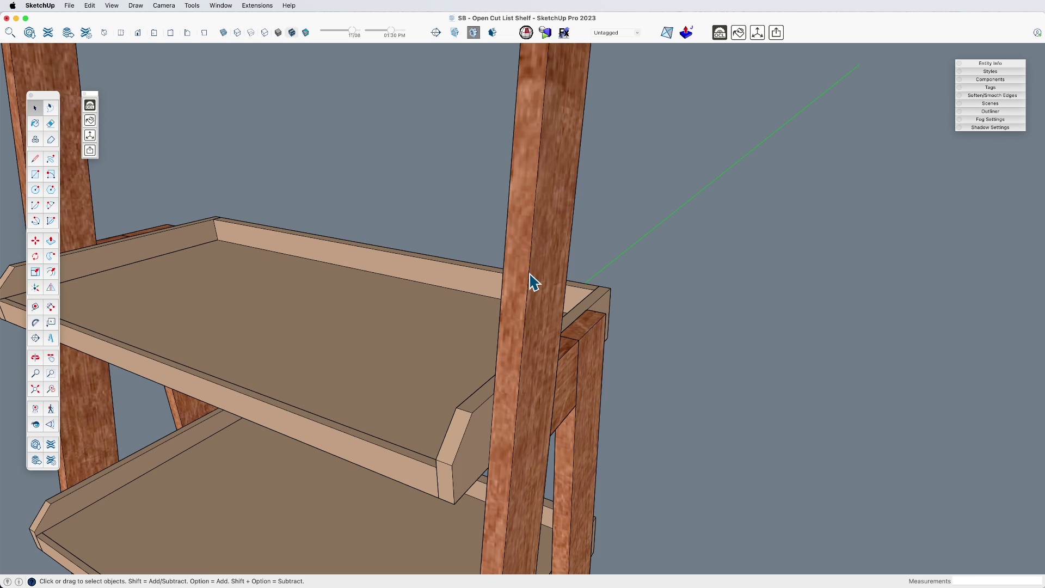
shift+middle_drag(527, 276, 558, 306)
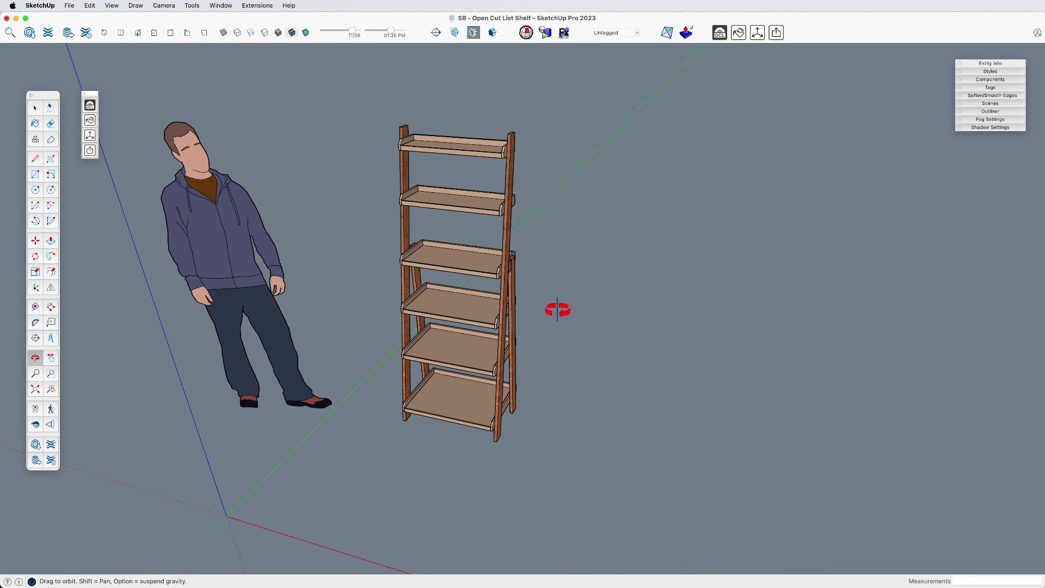
- Move the whole ladder shelf about 3' 5/8" along the red axis and clear the selection
key(space)
drag(368, 93, 367, 92)
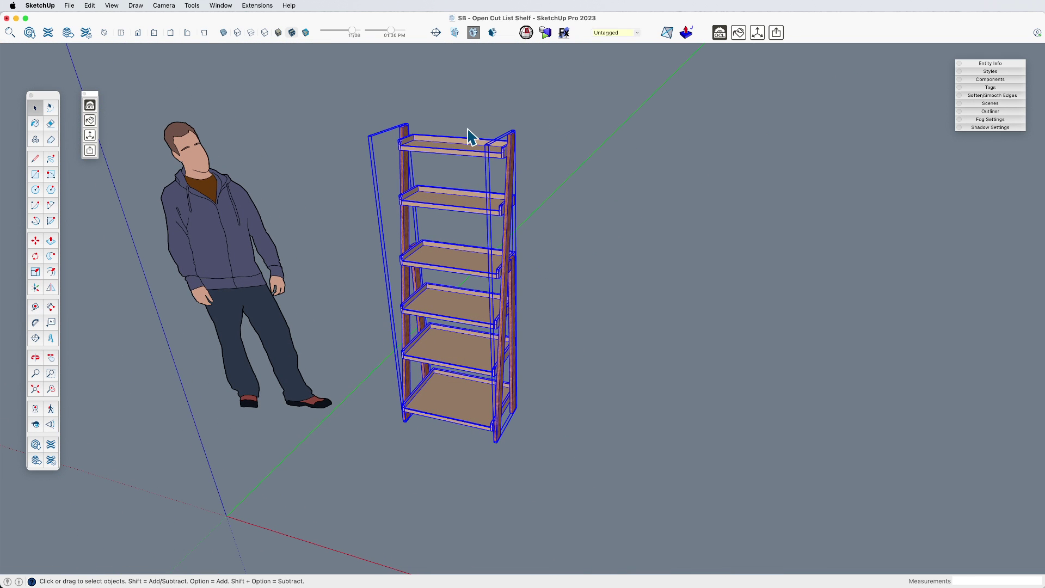
key(m)
click(555, 166)
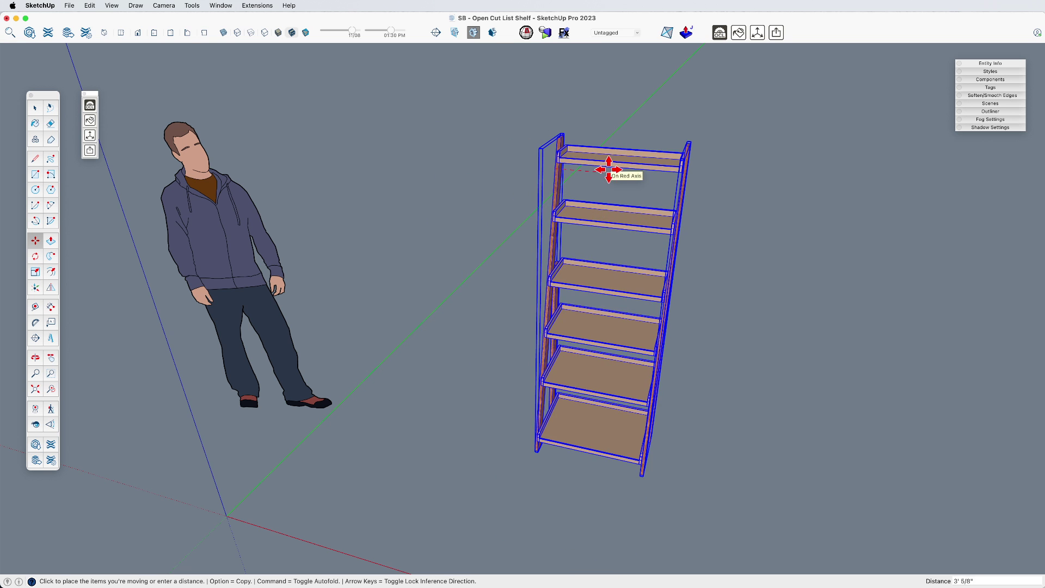
click(608, 167)
key(space)
middle_drag(611, 215, 543, 237)
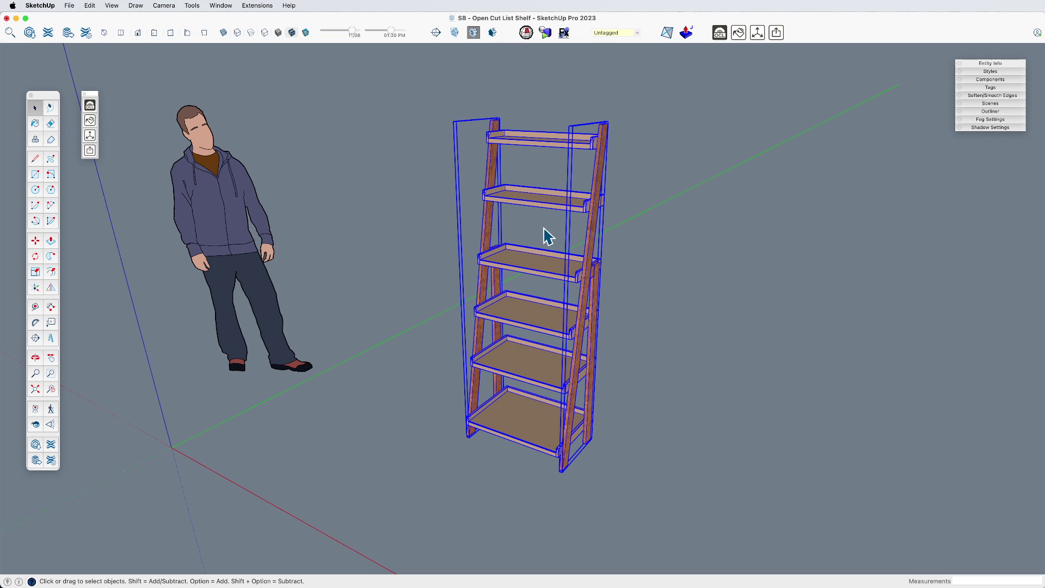
click(622, 259)
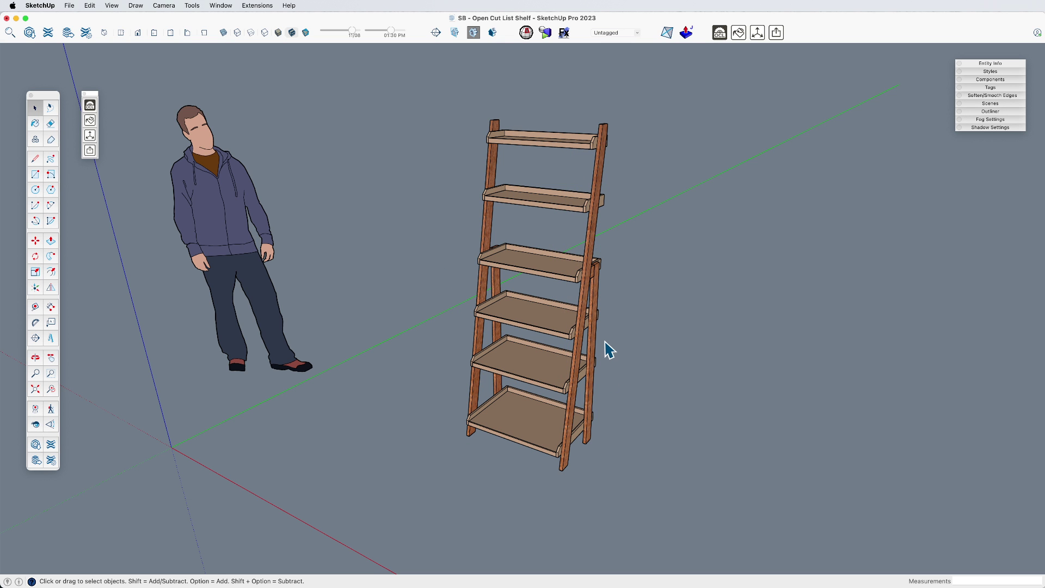
- Open the front leg component for editing and push its outer side face inward 1/4" to thin the leg
scroll(608, 348, up, 2)
middle_drag(604, 343, 502, 397)
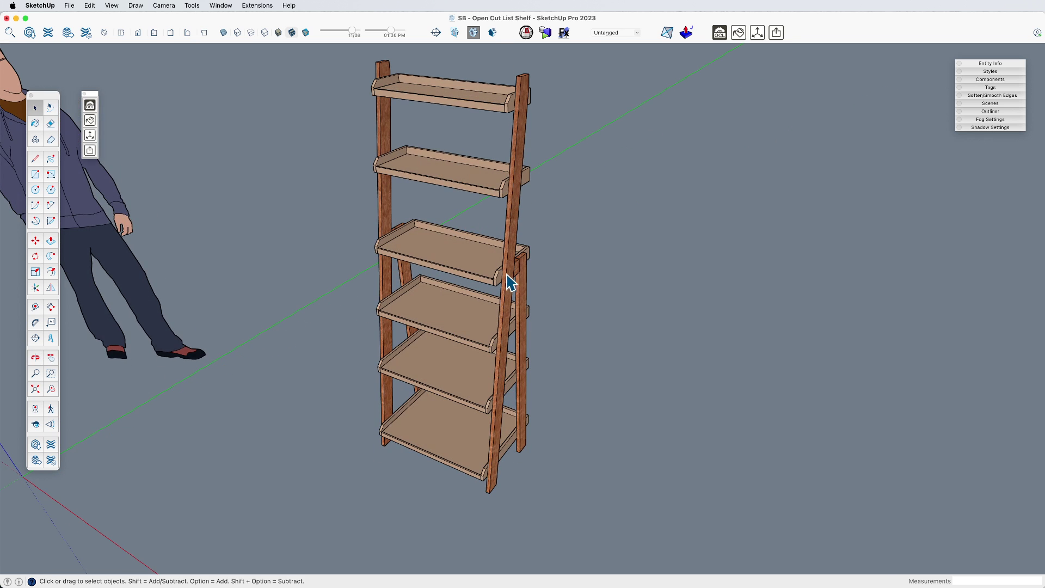
double_click(514, 252)
click(512, 262)
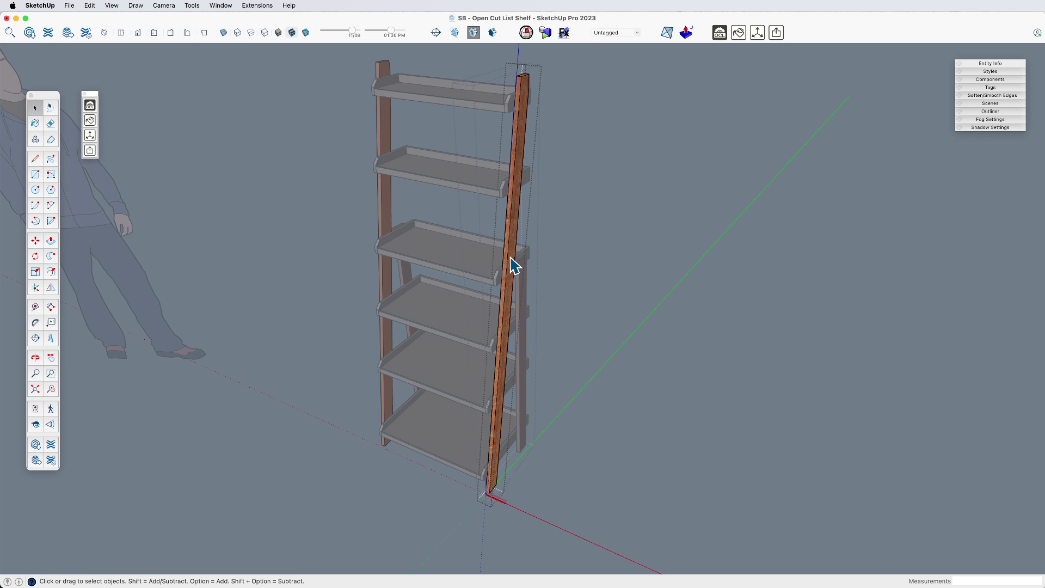
scroll(512, 264, up, 3)
scroll(509, 273, up, 2)
key(p)
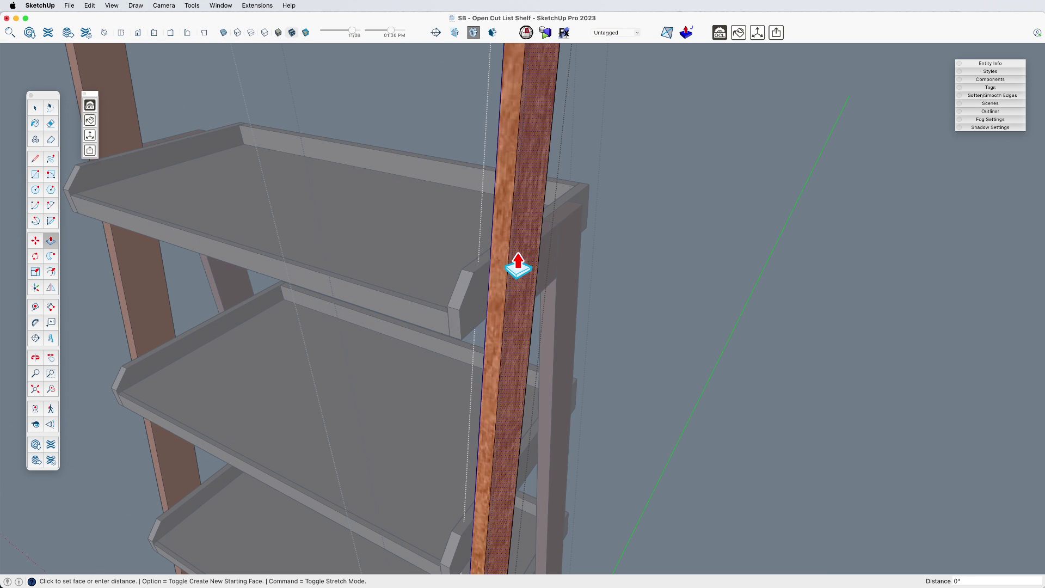
click(514, 267)
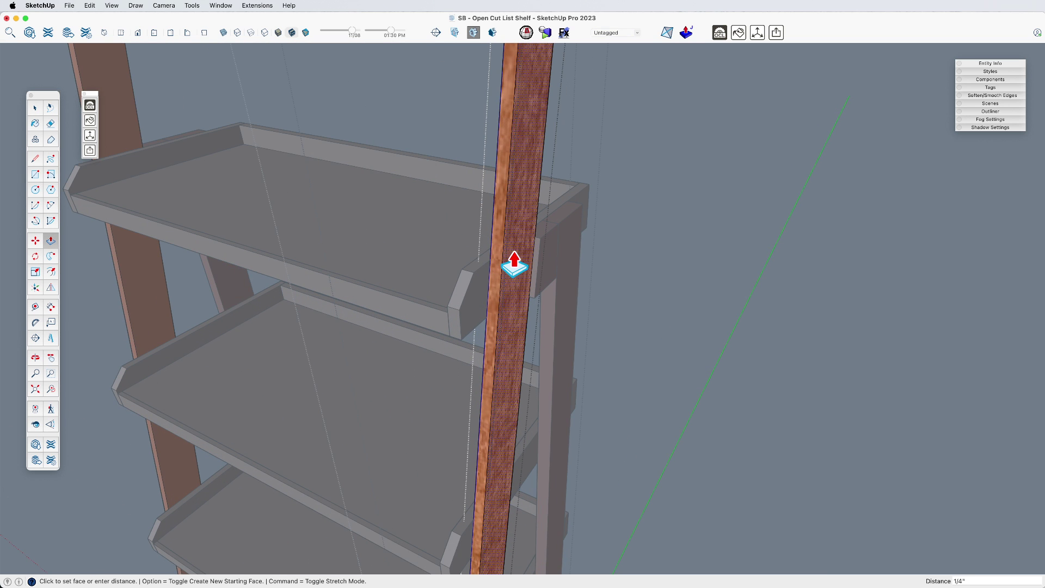
key(space)
- Thin the leg connector and the adjacent back leg by pushing their outer side faces inward
double_click(541, 279)
key(p)
click(545, 278)
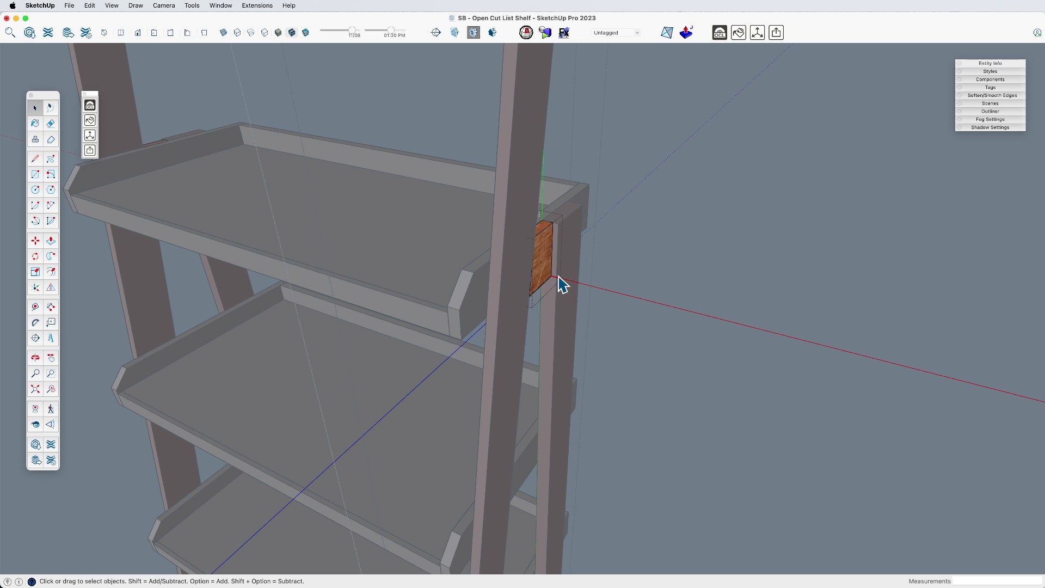
click(562, 289)
scroll(562, 289, down, 3)
key(space)
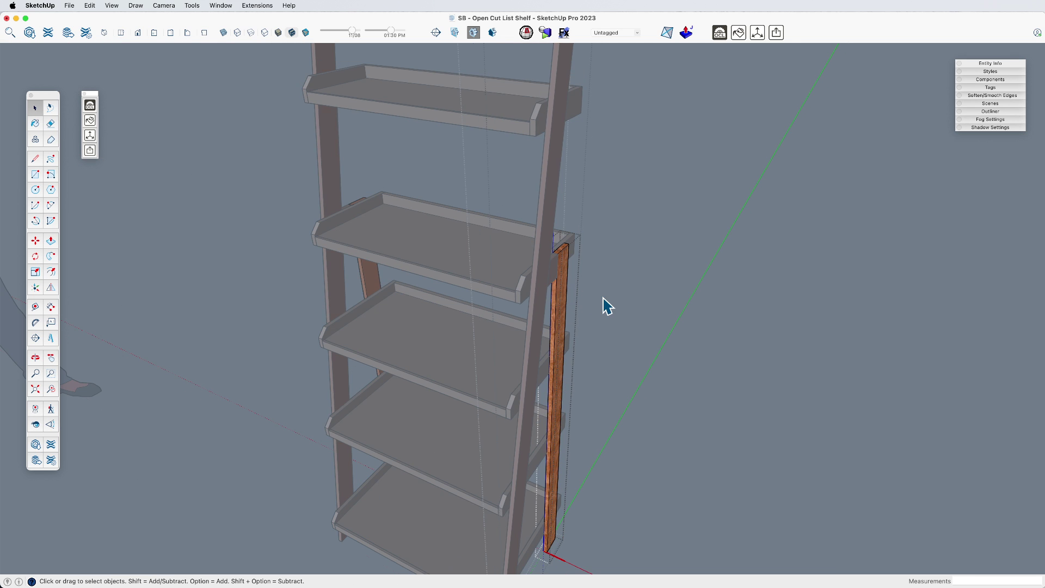
- Finish editing the leg and thin the four lower shelf panels to 1/2" by pushing the top face of each one down
key(Escape)
key(Escape)
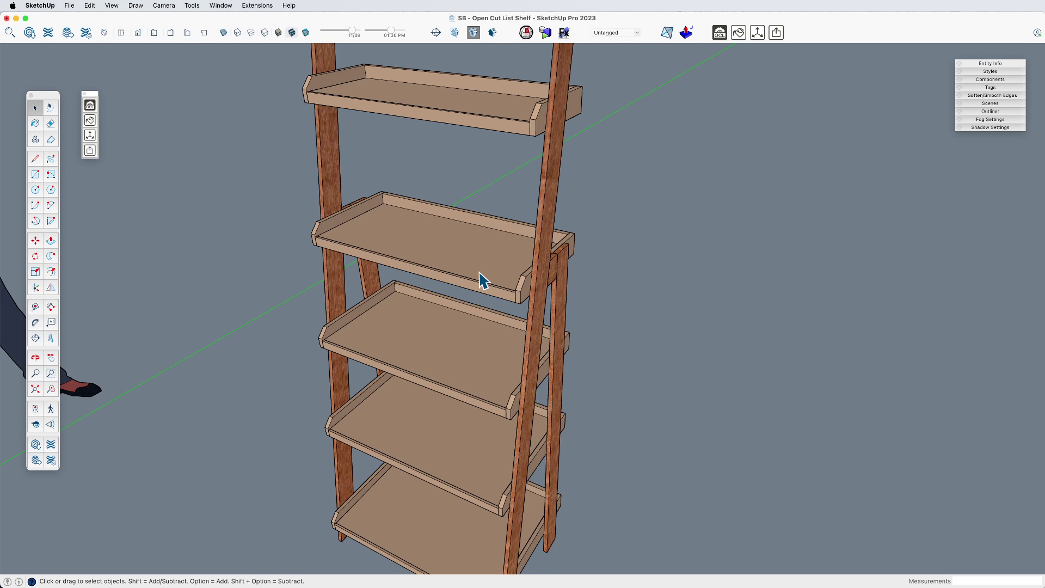
double_click(482, 281)
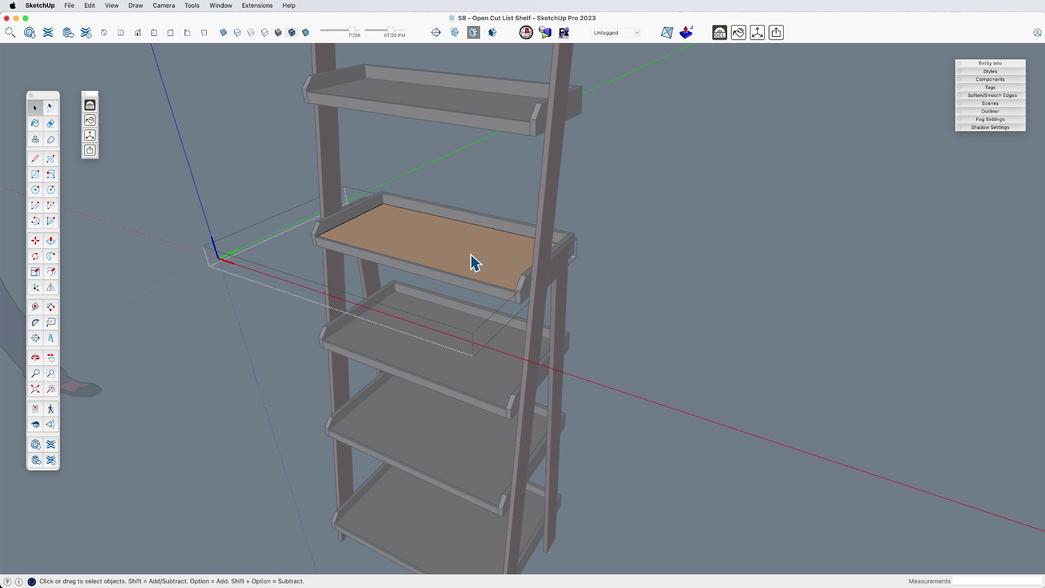
key(p)
key(space)
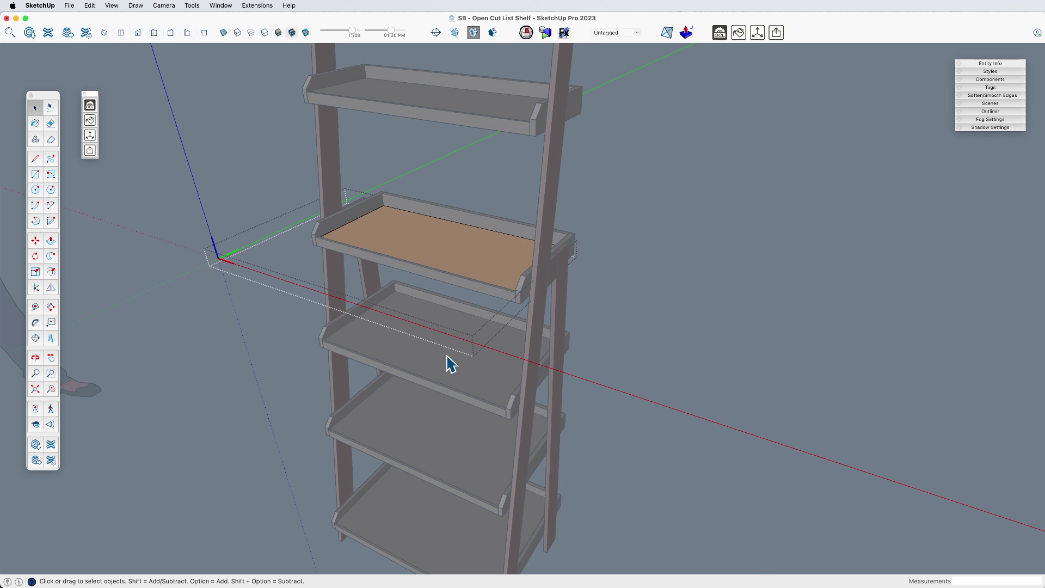
double_click(449, 362)
key(p)
key(space)
double_click(439, 440)
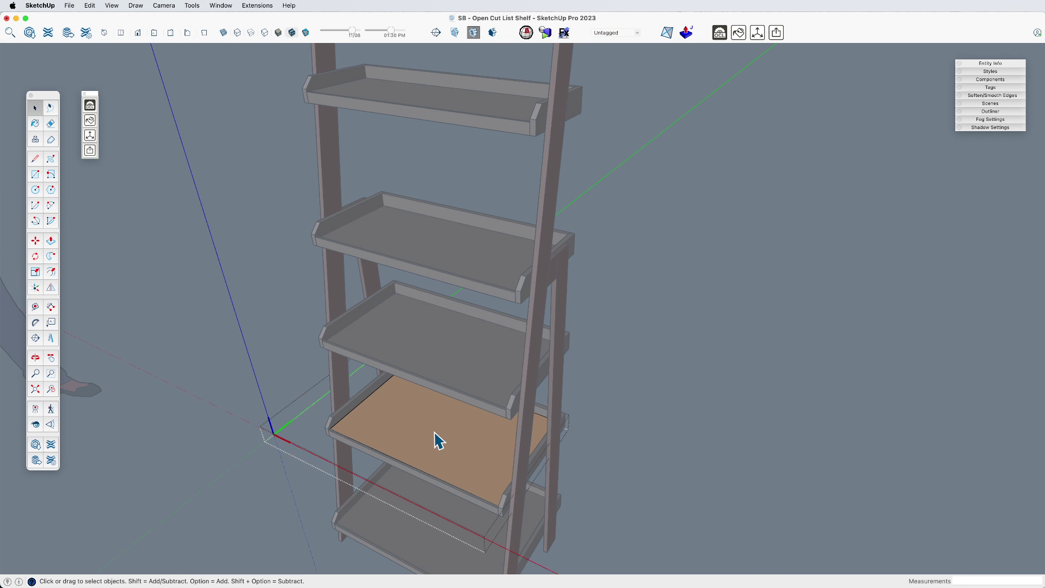
key(p)
key(space)
double_click(392, 514)
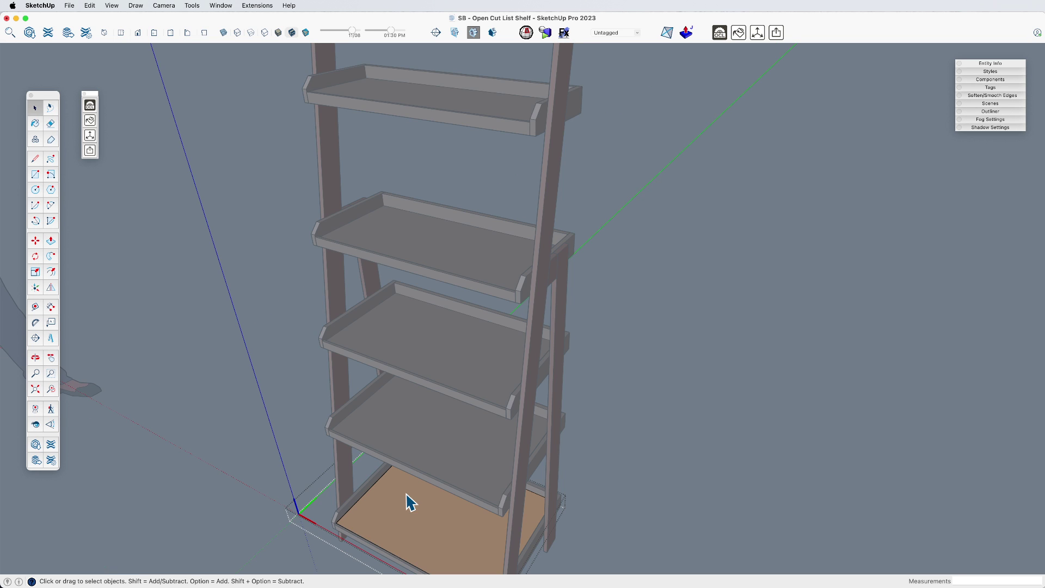
key(p)
- Thin the two uppermost shelf panels to 1/2" by pushing their top faces down, and leave component editing
scroll(434, 415, down, 5)
middle_drag(434, 415, 443, 334)
key(space)
double_click(446, 304)
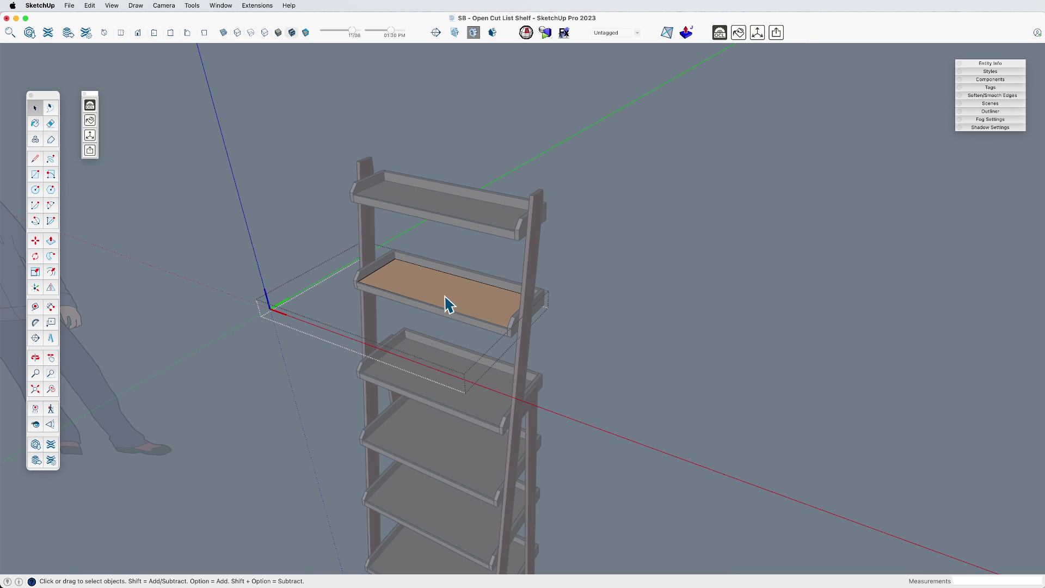
key(p)
key(space)
double_click(461, 214)
key(p)
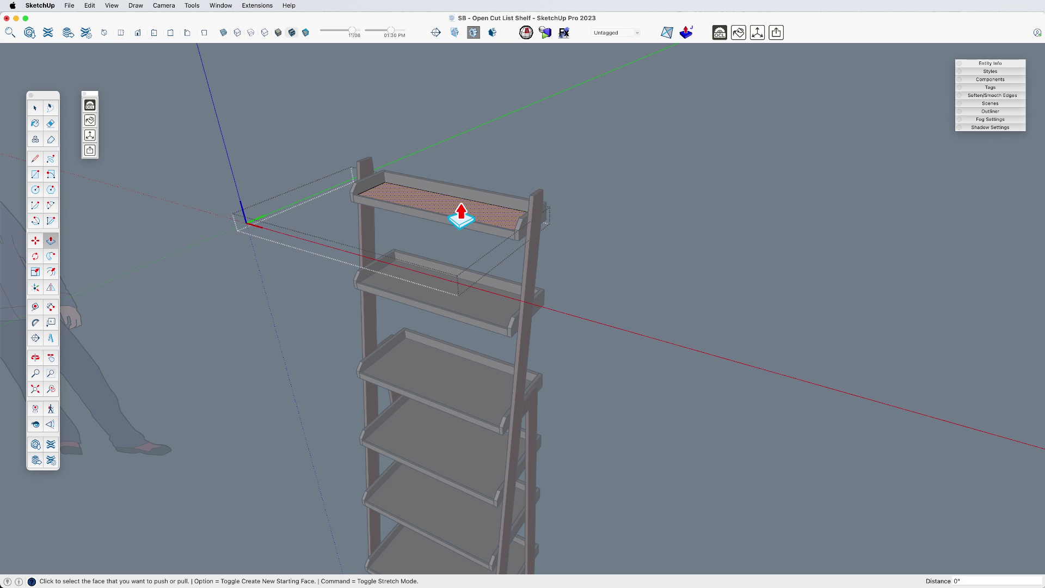
key(space)
scroll(562, 254, up, 2)
click(568, 247)
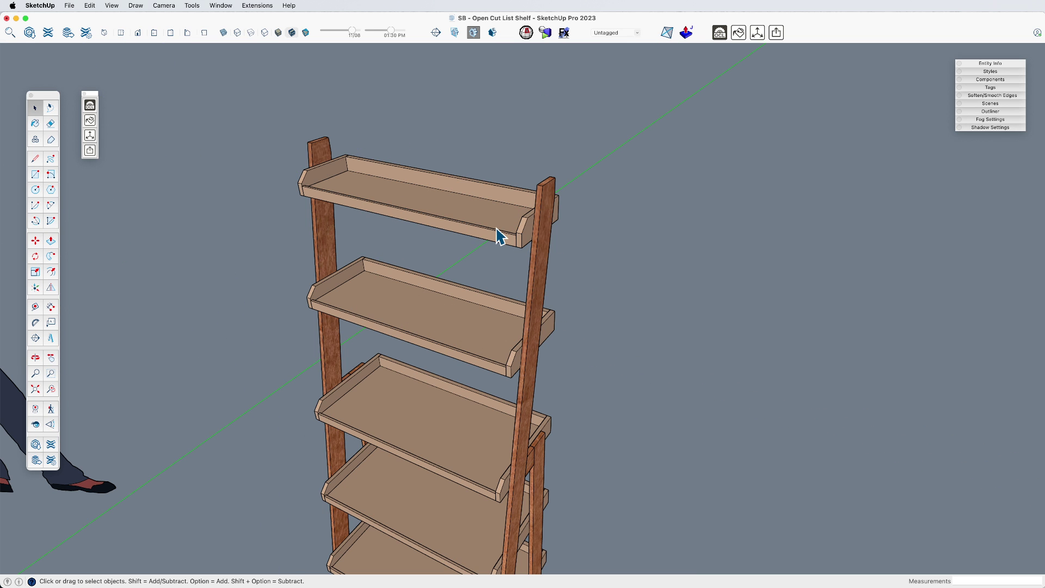
- Examine the shelf panels, side walls and leg joints up close from above and below
shift+middle_drag(490, 238, 488, 181)
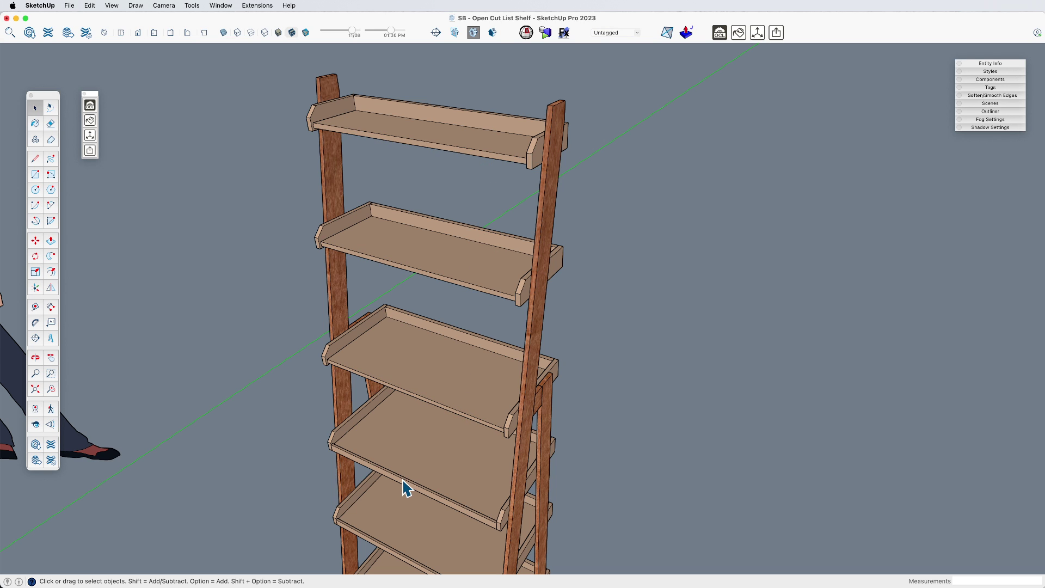
scroll(454, 447, down, 3)
shift+middle_drag(459, 443, 493, 239)
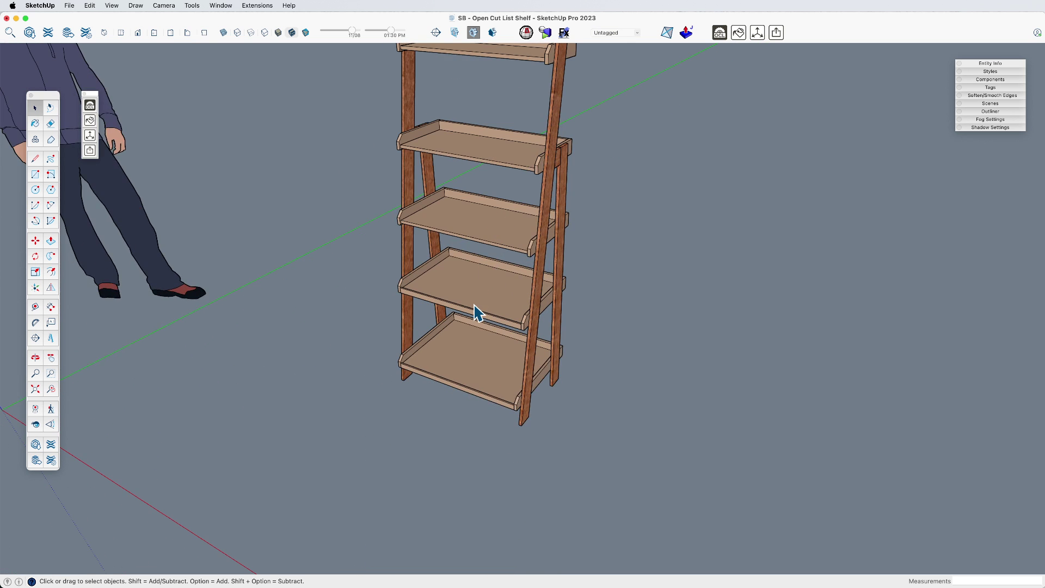
scroll(477, 313, up, 2)
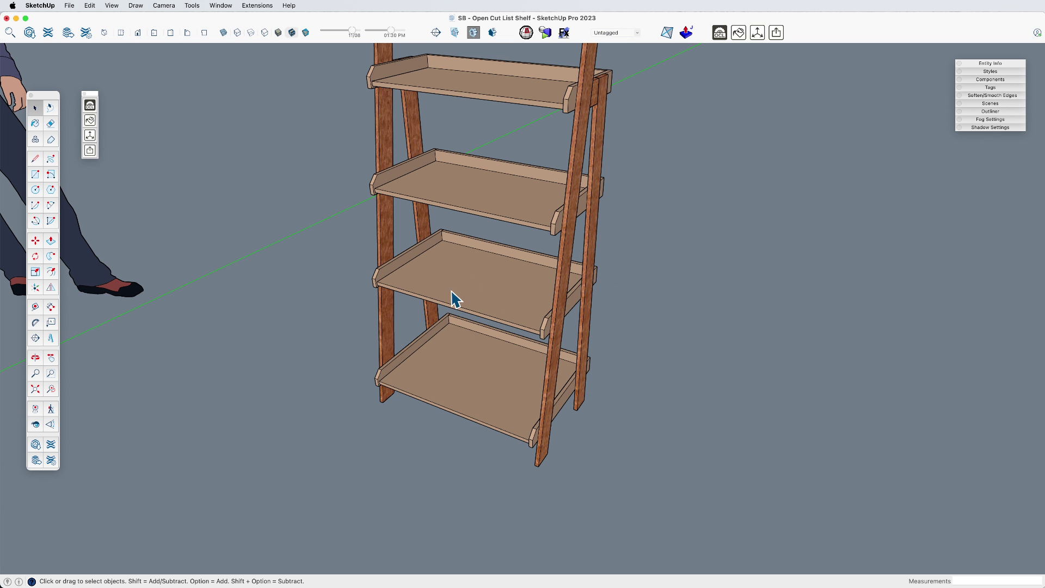
scroll(408, 396, up, 3)
middle_drag(408, 397, 451, 402)
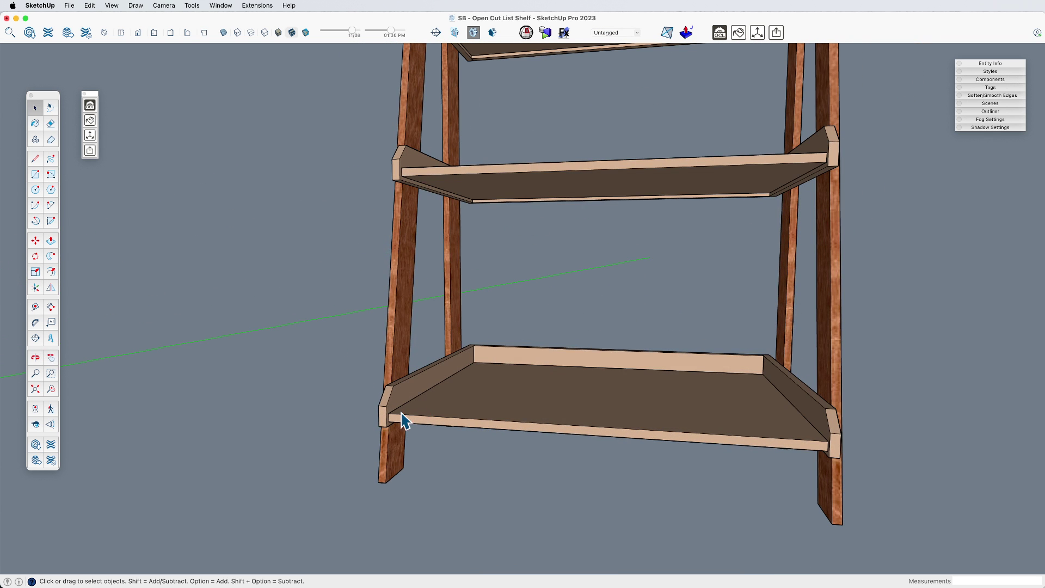
middle_drag(558, 376, 740, 212)
scroll(532, 221, down, 5)
middle_drag(531, 222, 531, 369)
scroll(526, 361, down, 5)
middle_drag(518, 420, 529, 380)
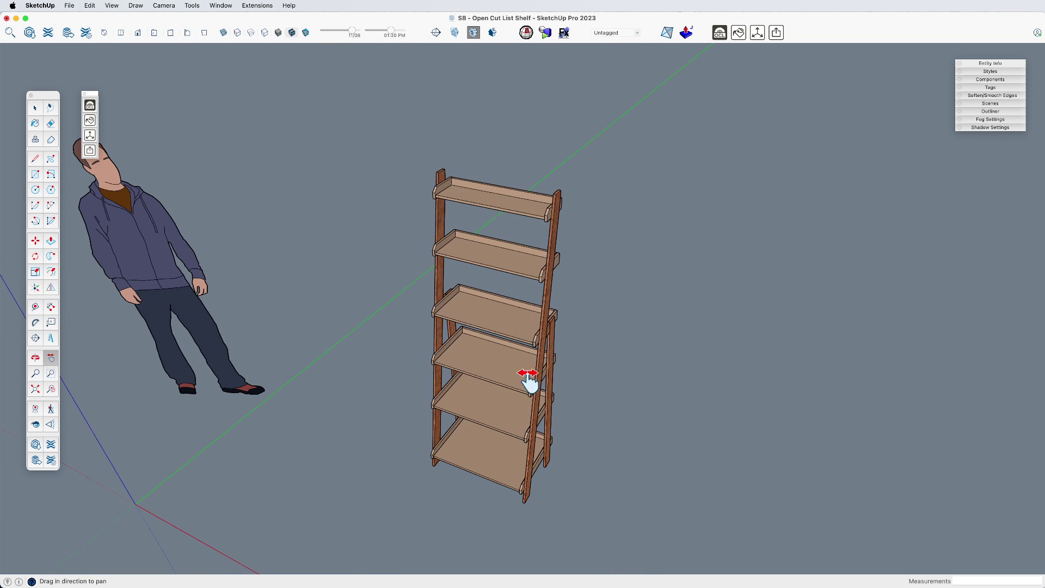
click(551, 296)
double_click(551, 297)
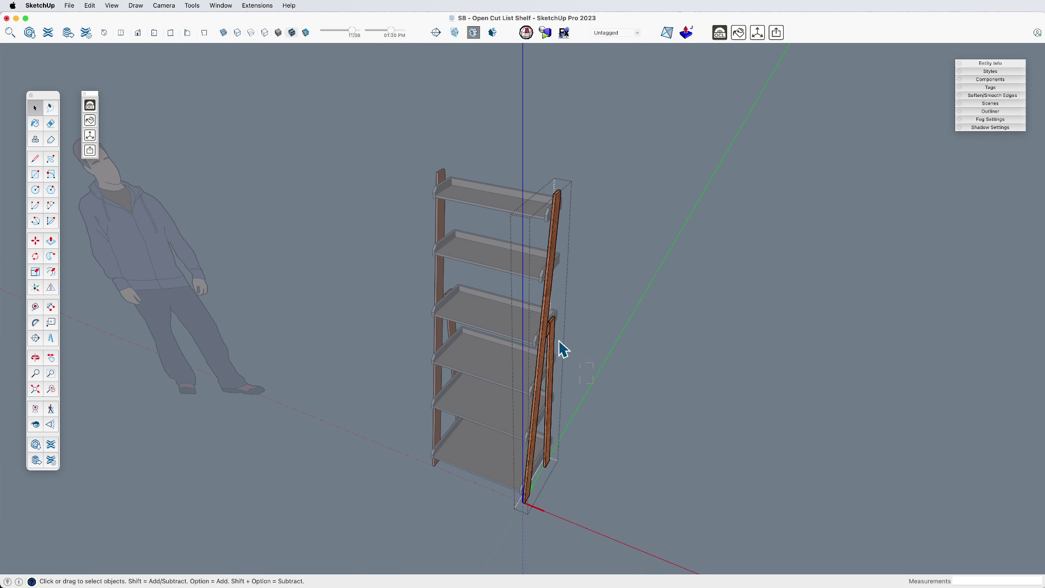
click(34, 124)
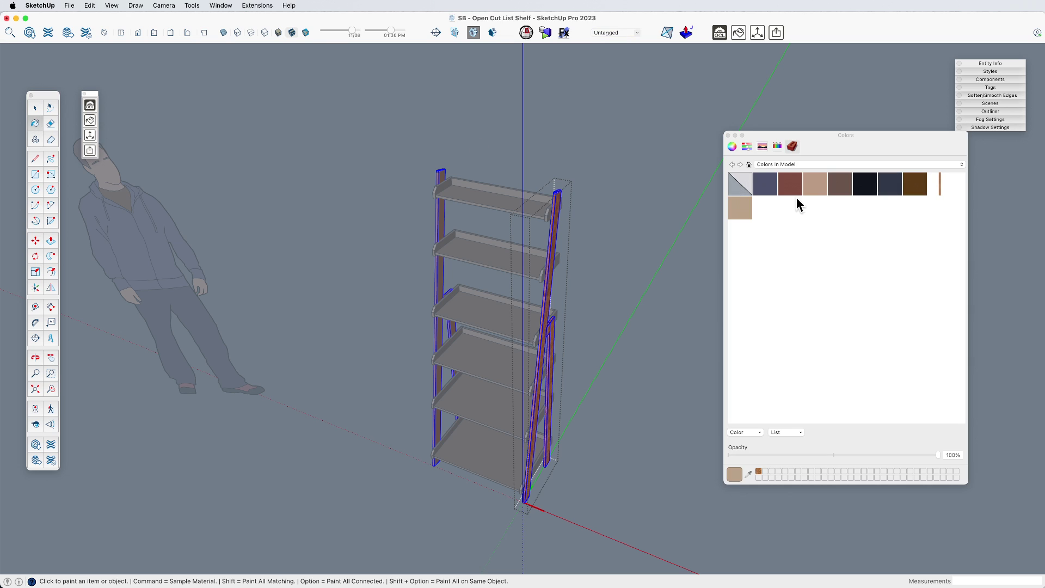
click(728, 136)
key(space)
click(629, 310)
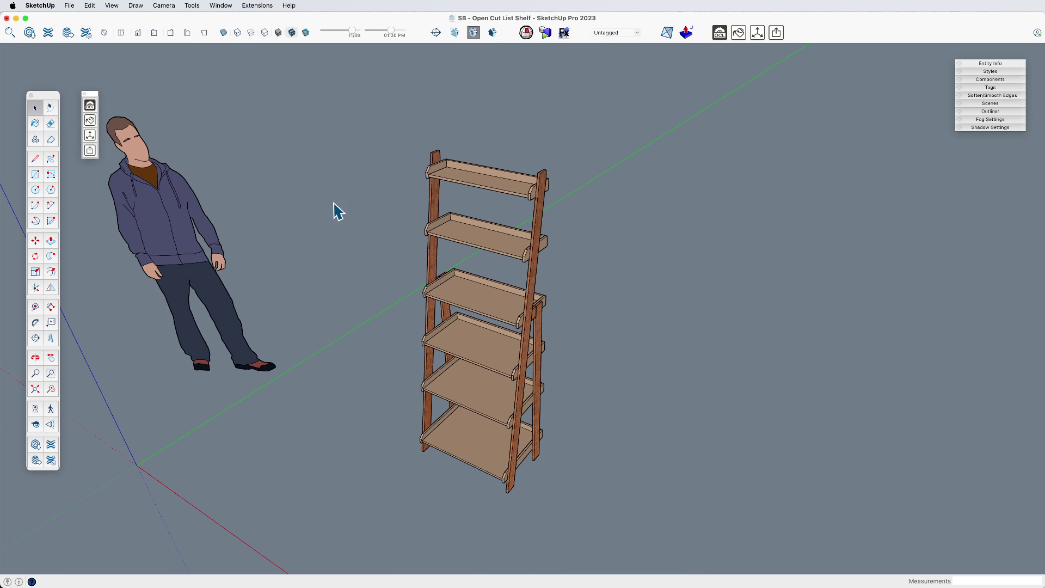
- Open the leg assembly and paint its front leg, leg connector and back leg with Birch Ply using OpenCutList's part painting
click(91, 120)
click(266, 569)
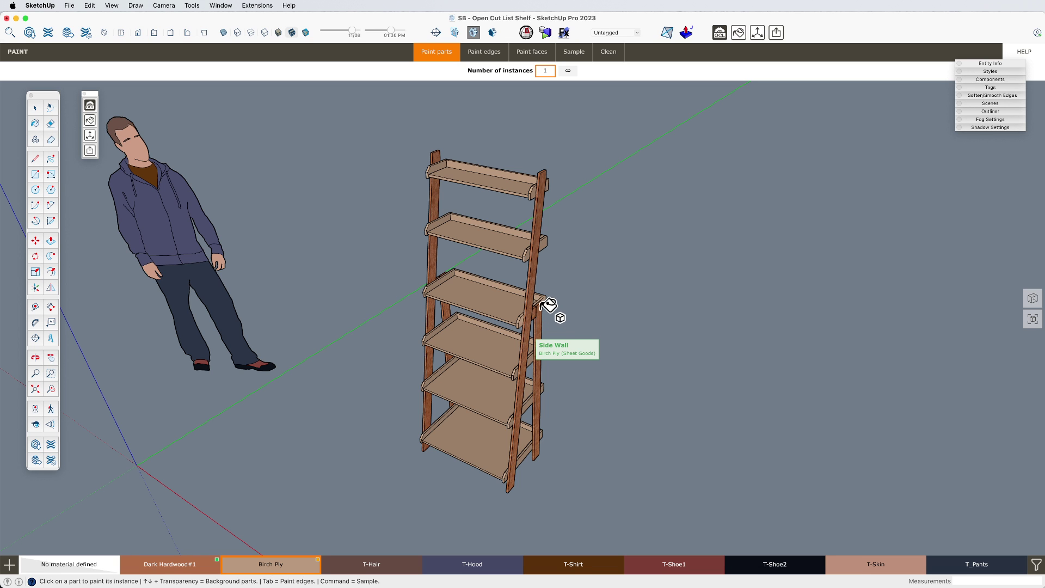
scroll(548, 311, up, 4)
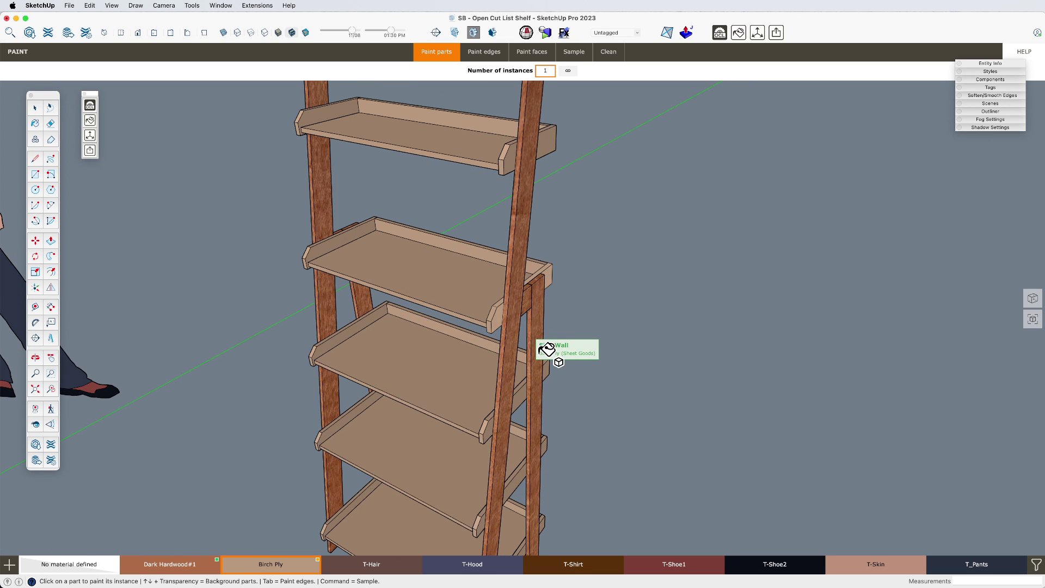
key(space)
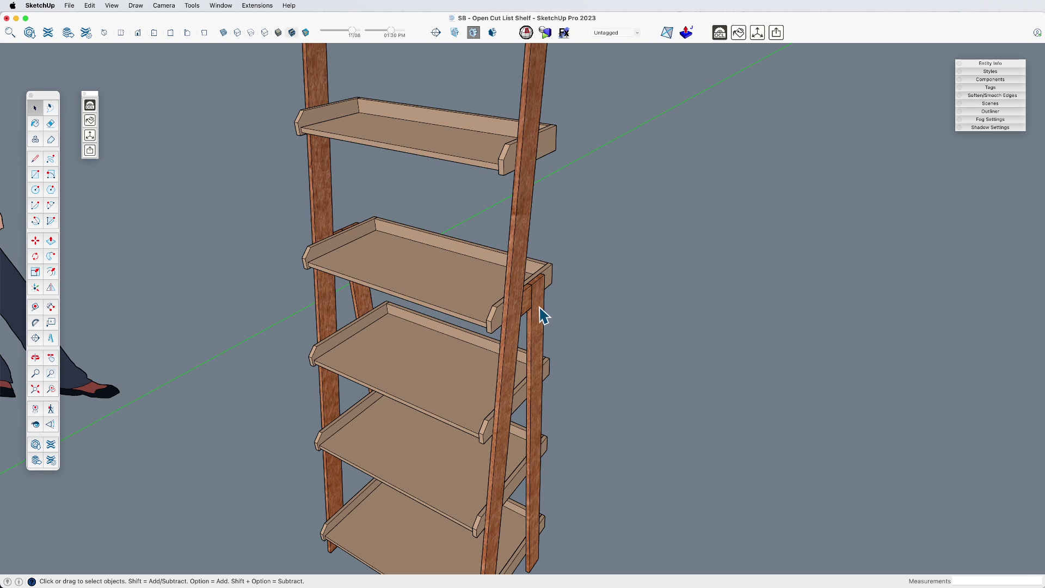
click(541, 308)
double_click(541, 304)
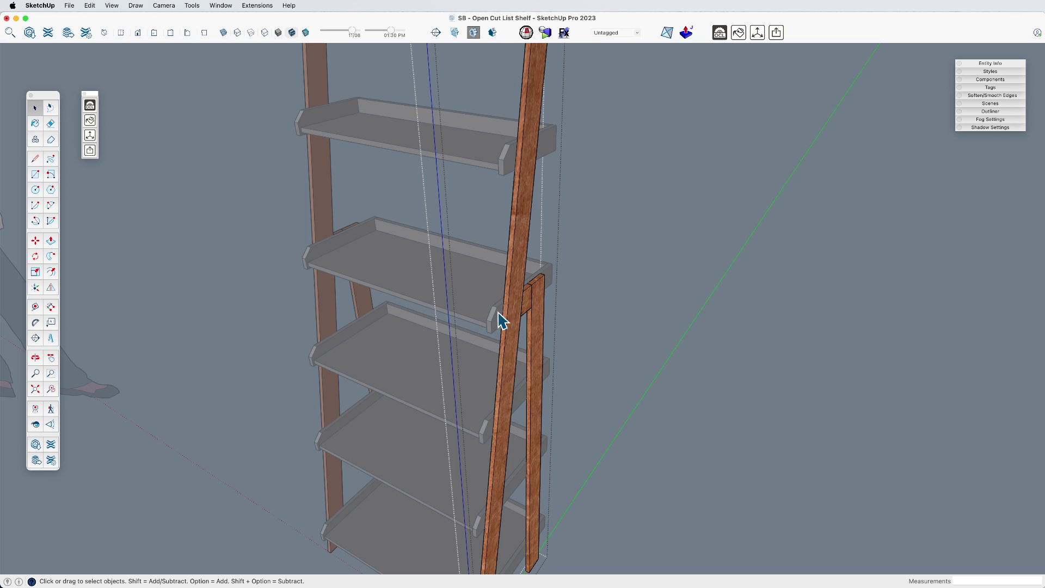
click(92, 119)
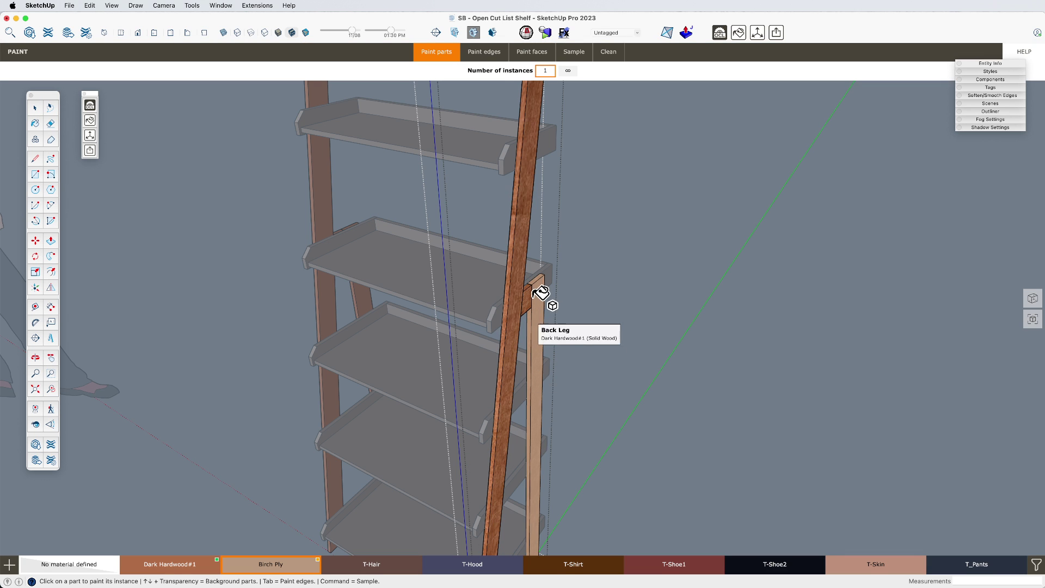
click(539, 293)
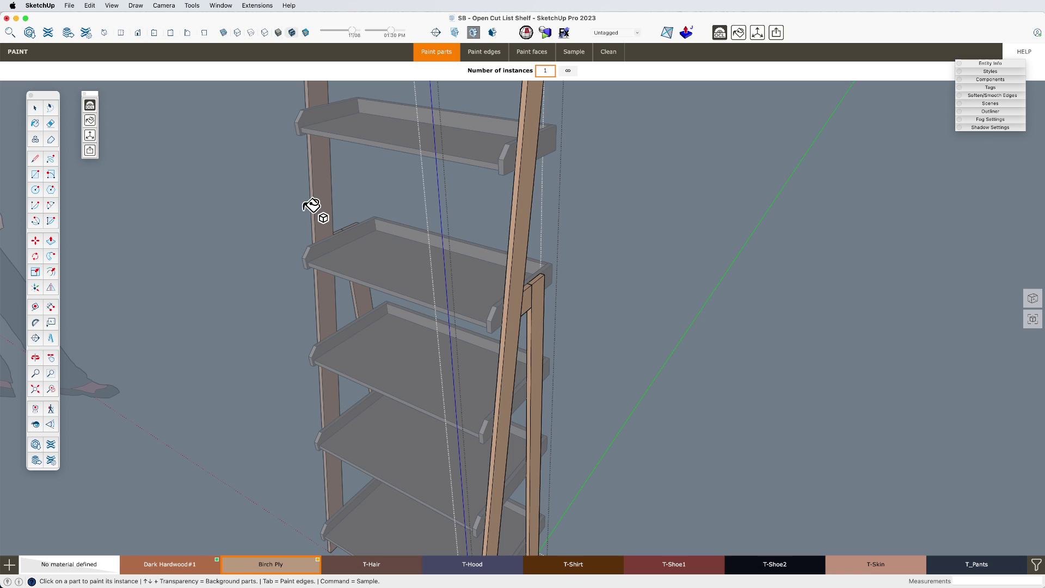
key(space)
- Generate a new OpenCutList parts list for the whole scene and review its Birch Ply parts
scroll(611, 322, down, 5)
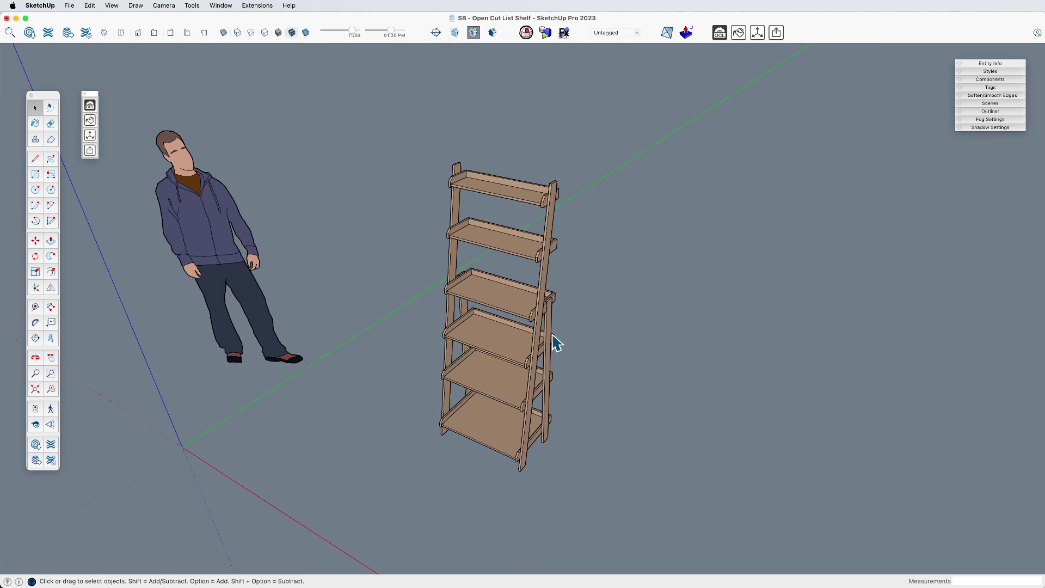
middle_drag(555, 342, 495, 365)
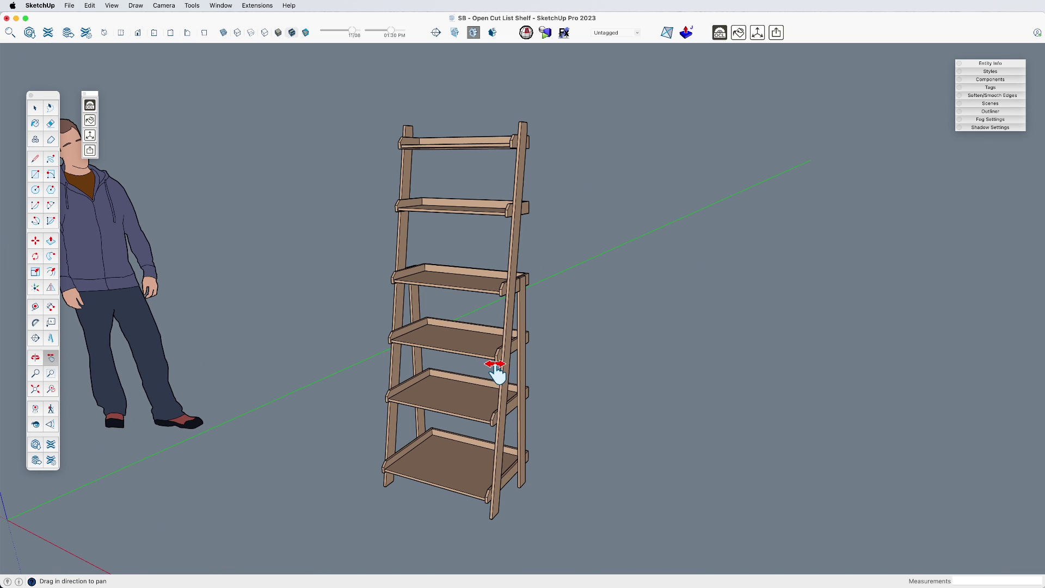
click(90, 105)
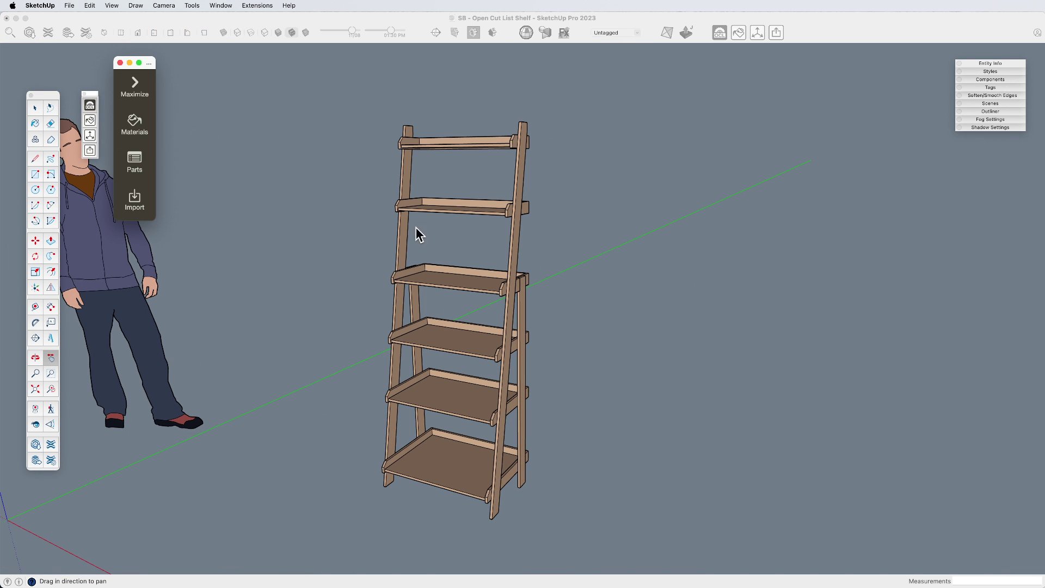
mouse_move(447, 245)
shift+middle_down()
mouse_move(464, 234)
mouse_move(776, 240)
mouse_move(718, 250)
shift+middle_up()
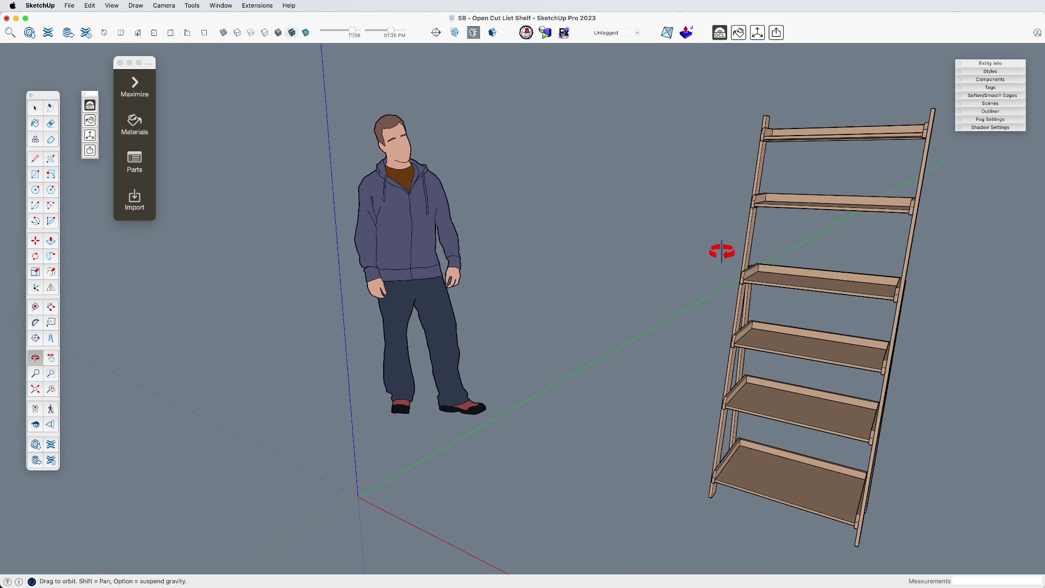
click(144, 163)
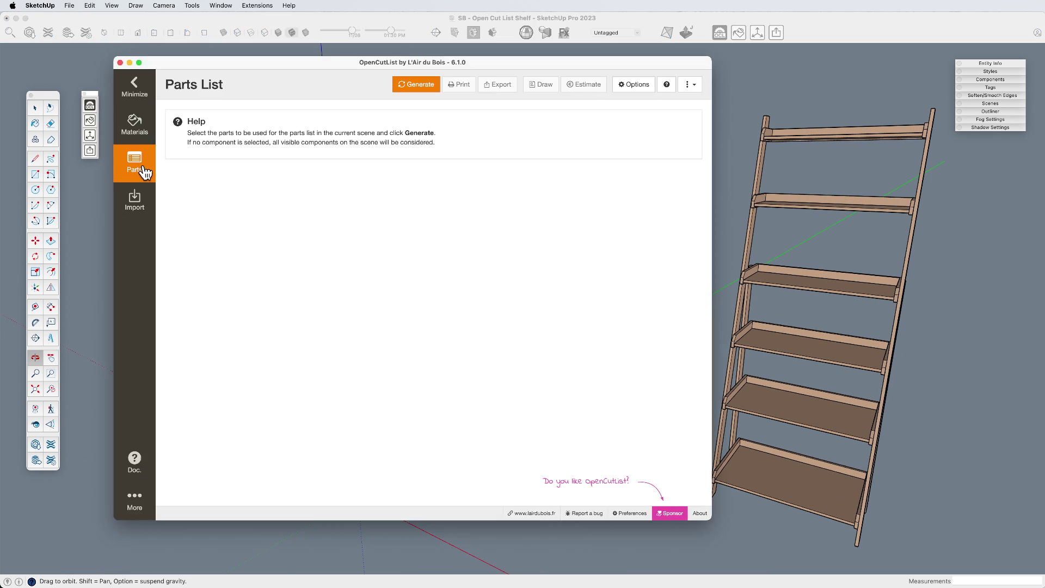
click(409, 89)
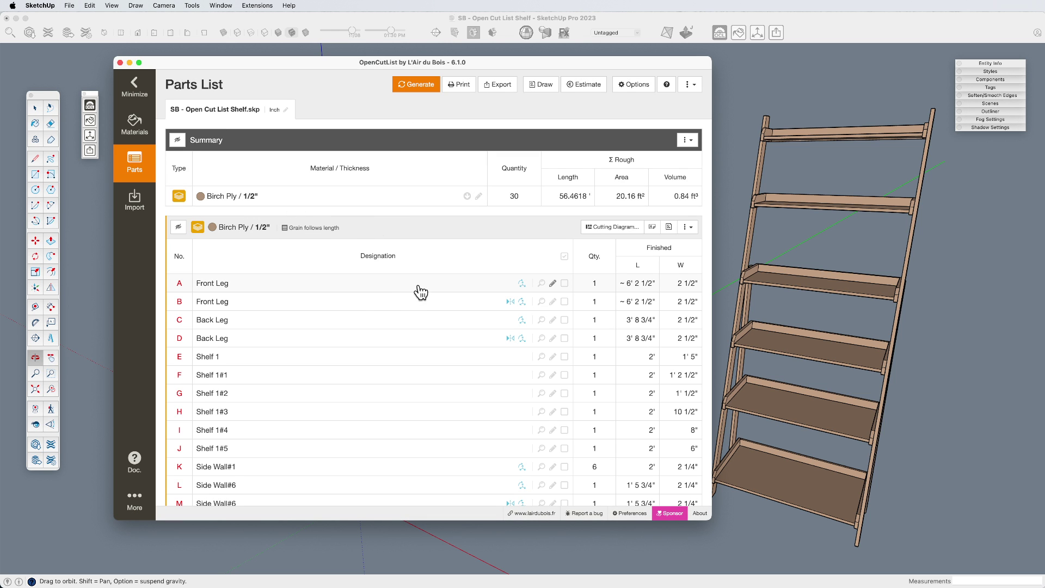
scroll(421, 293, down, 10)
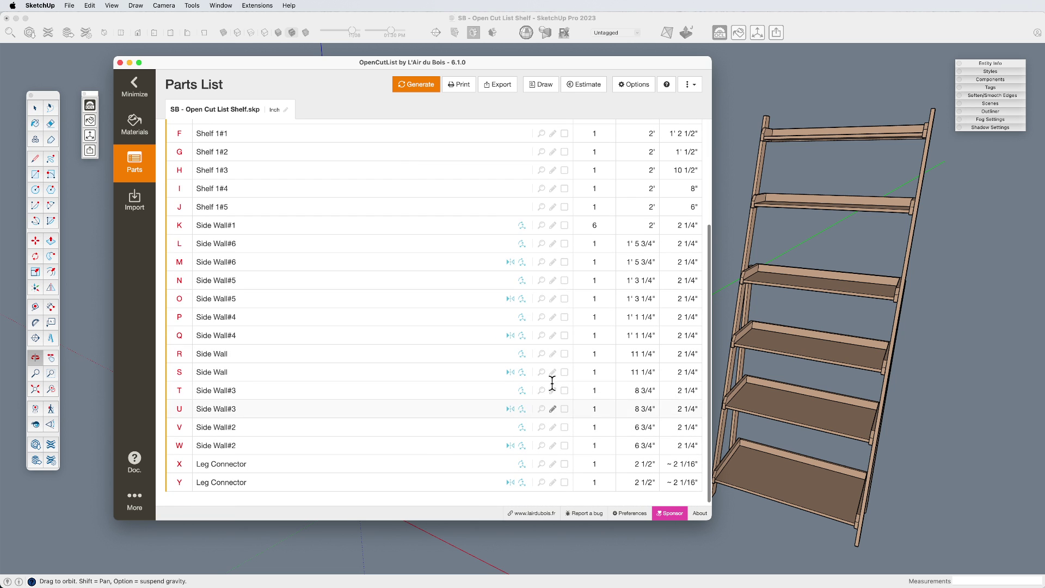
scroll(436, 373, up, 10)
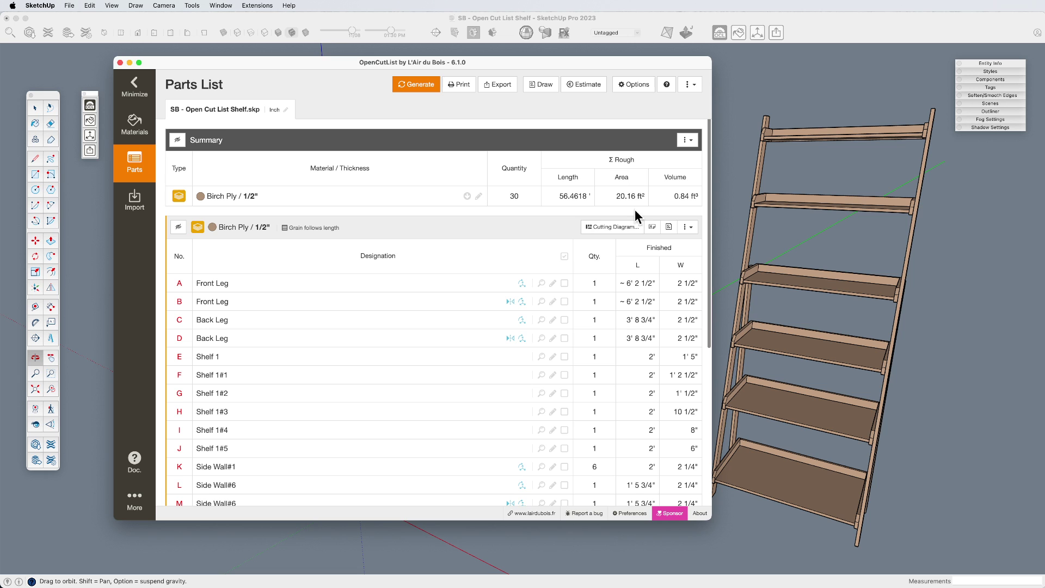
- Generate the cutting diagram for the Birch Ply 1/2" parts on the 96" x 48" standard panel, review the layout and close OpenCutList
click(609, 226)
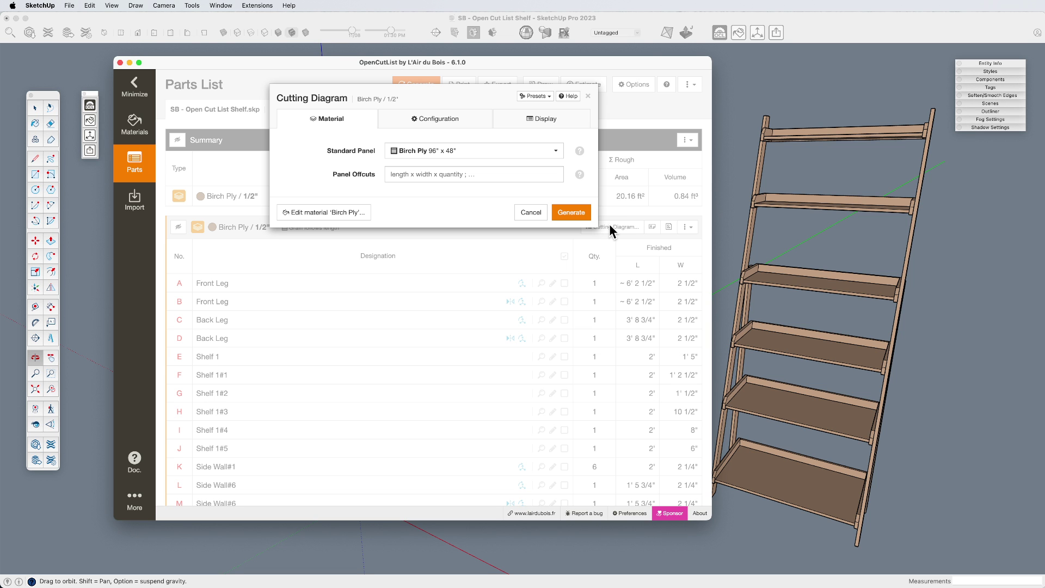
click(580, 217)
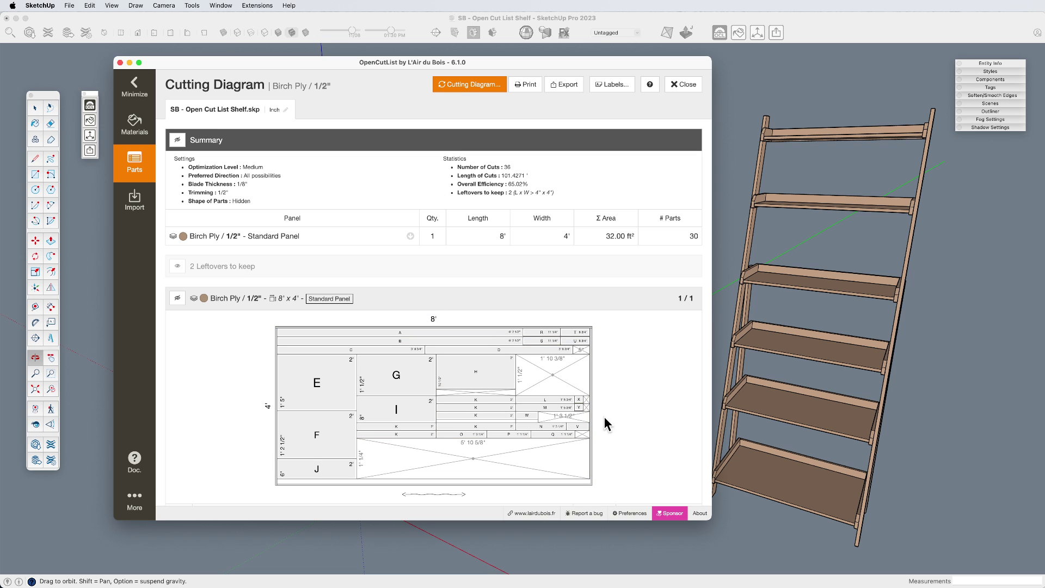
scroll(604, 399, down, 3)
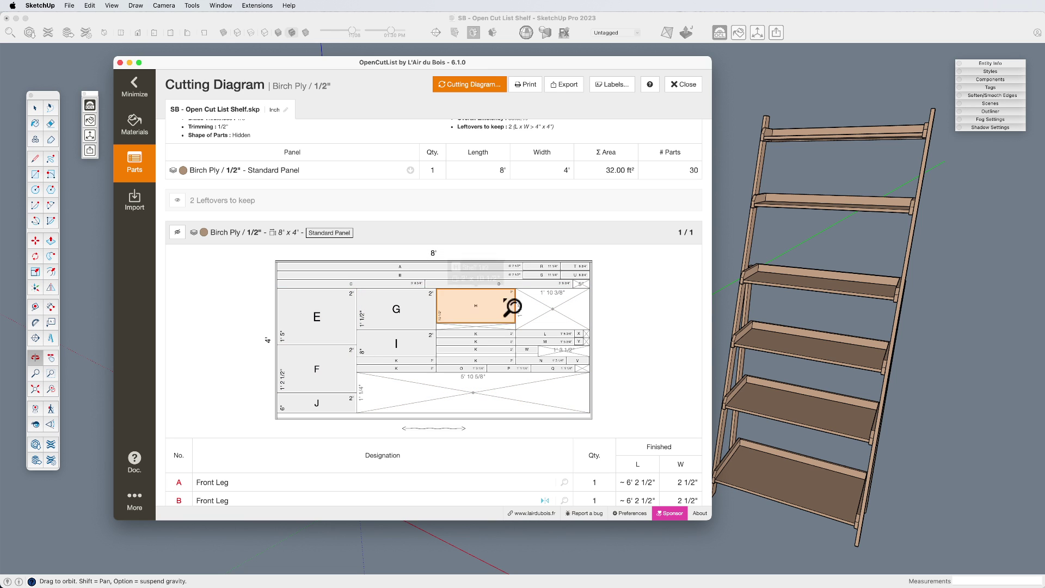
click(684, 84)
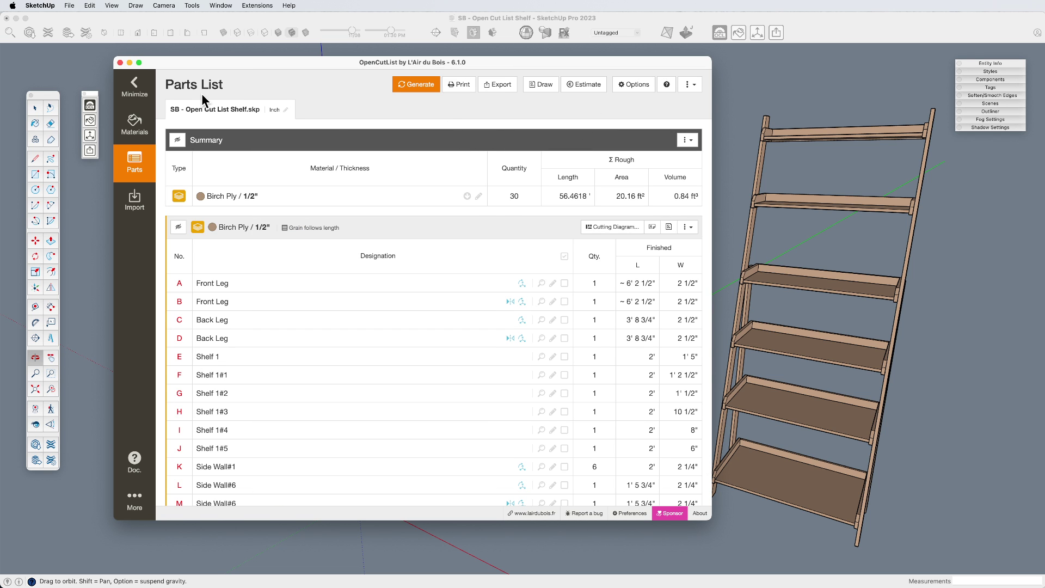
click(120, 62)
mouse_move(467, 374)
mouse_down()
mouse_move(600, 416)
mouse_move(497, 392)
mouse_move(514, 382)
mouse_up()
scroll(569, 377, up, 3)
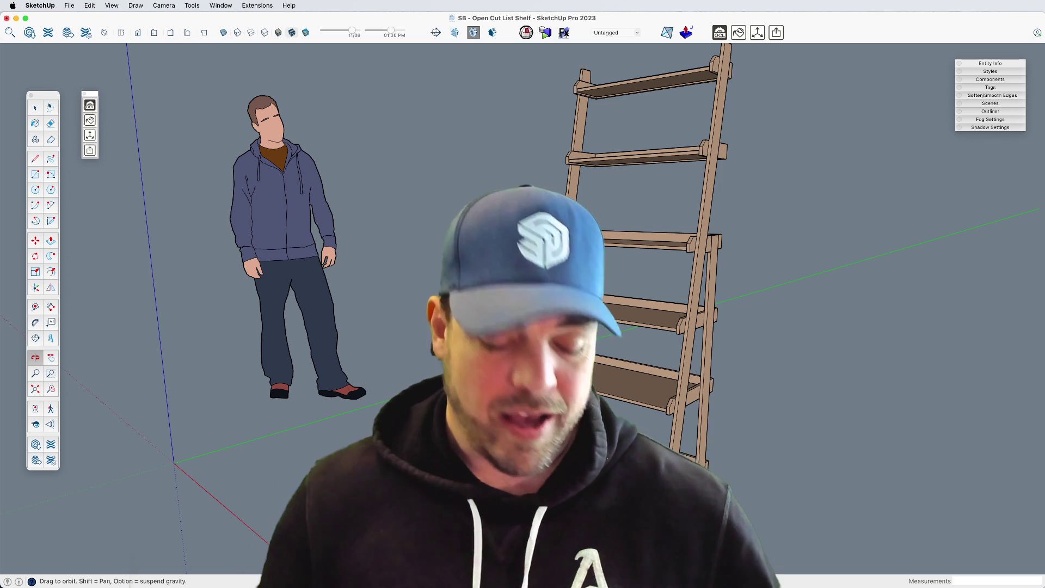
drag(646, 374, 621, 408)
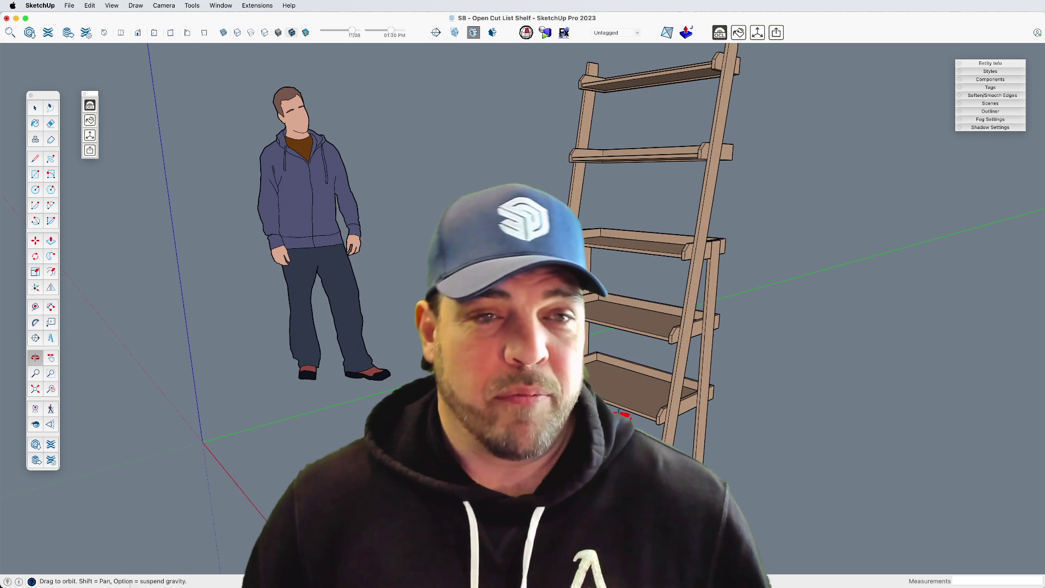
click(90, 104)
click(134, 87)
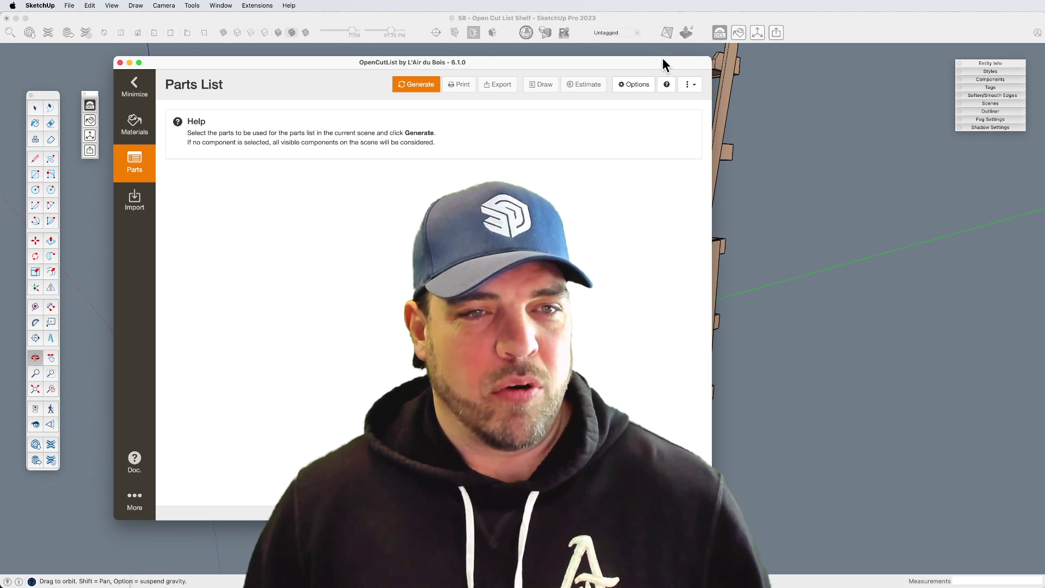
mouse_move(662, 62)
mouse_down()
mouse_move(511, 31)
mouse_move(240, 2)
mouse_up()
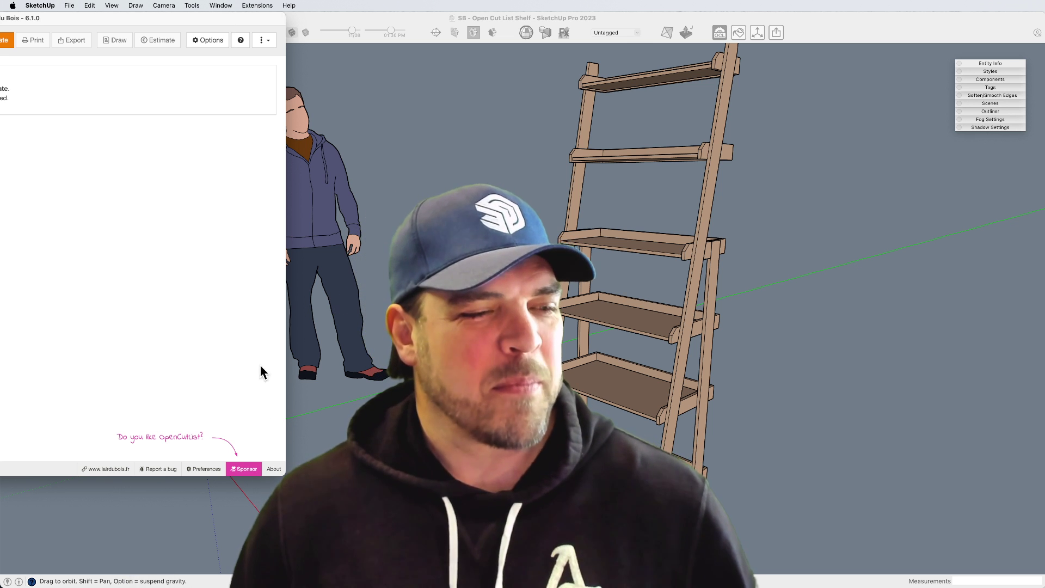
drag(192, 23, 573, 62)
click(75, 58)
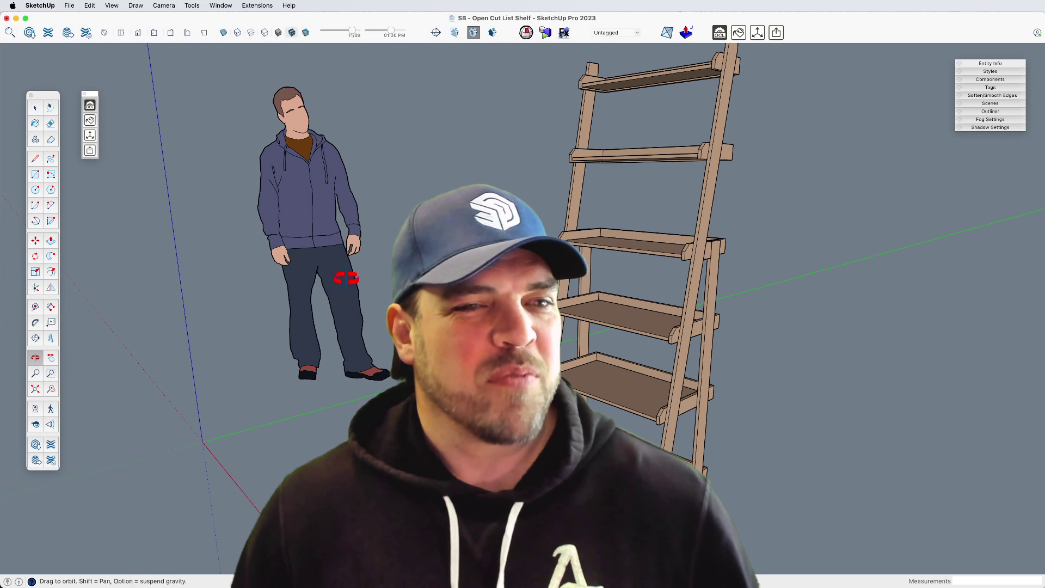